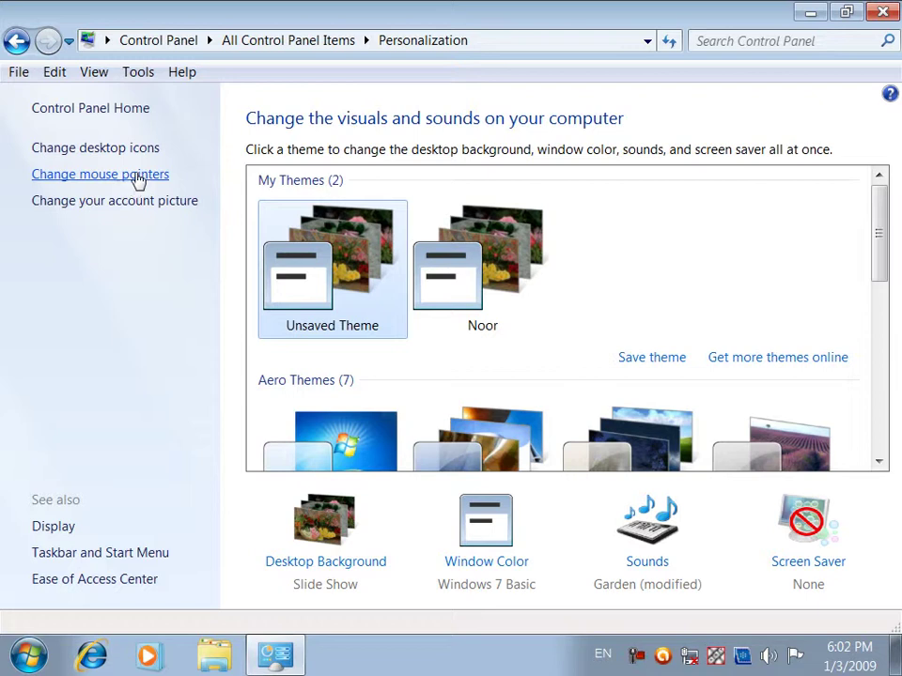
Apply the Windows Inverted (extra large) scheme to the mouse pointers
left_click(137, 177)
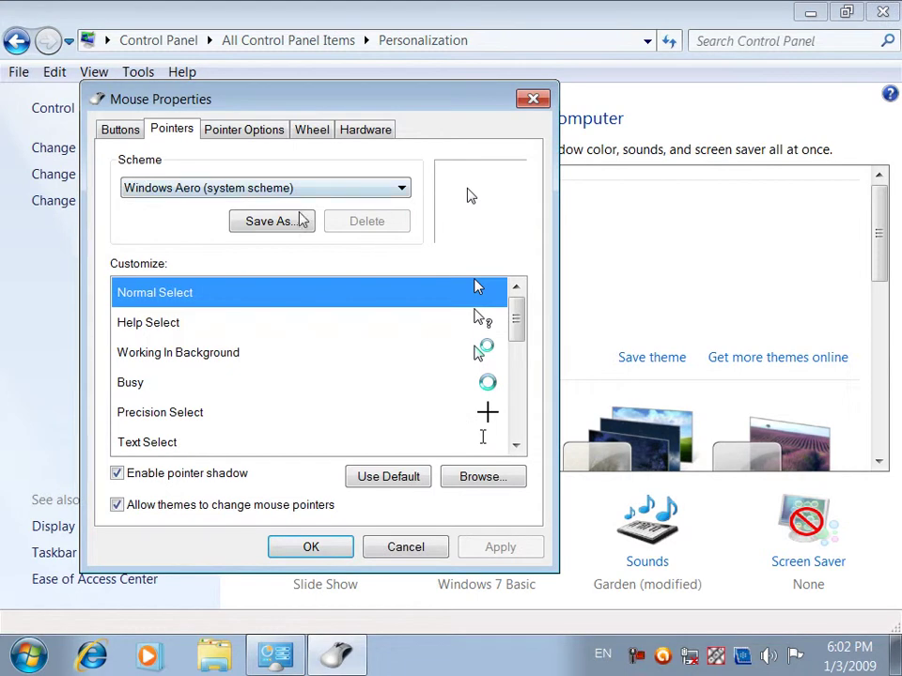
left_click(401, 188)
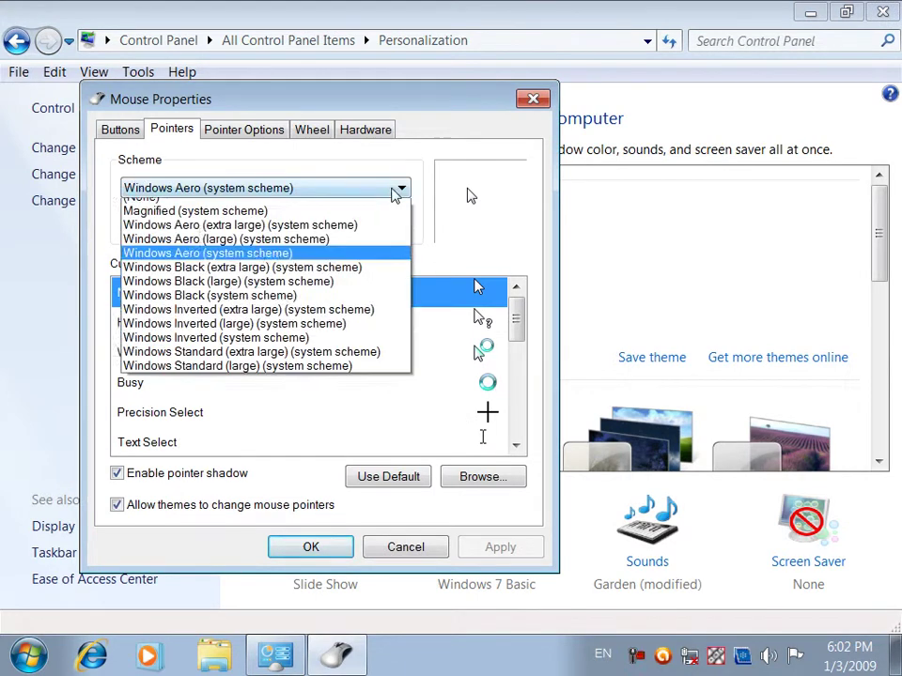
left_click(342, 318)
left_click(498, 547)
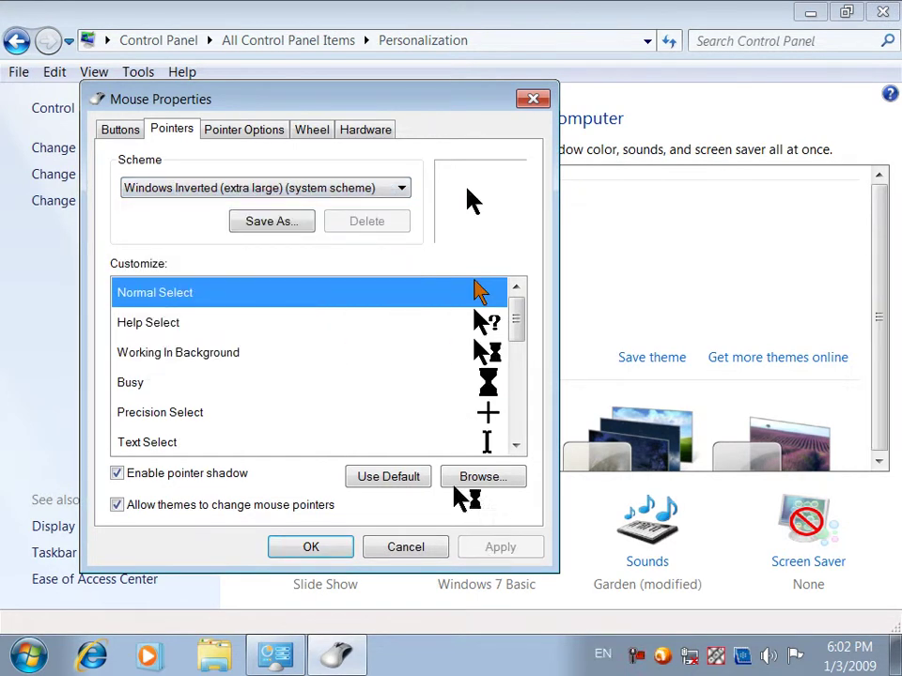
Switch the mouse pointer scheme to Magnified (system scheme), apply it and close the mouse settings
left_click(315, 193)
left_click(275, 218)
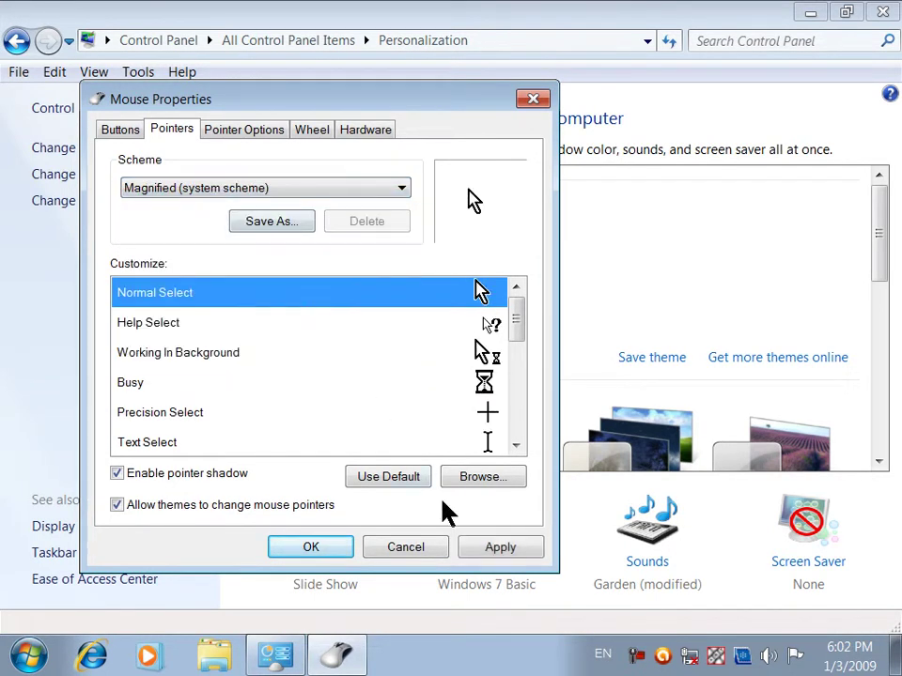
left_click(488, 546)
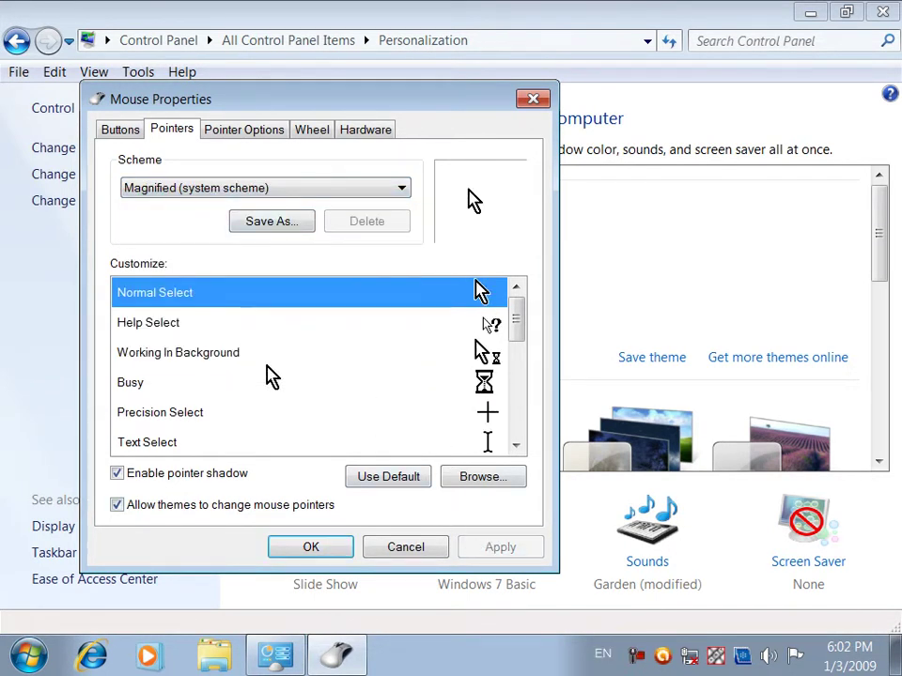
left_click(332, 546)
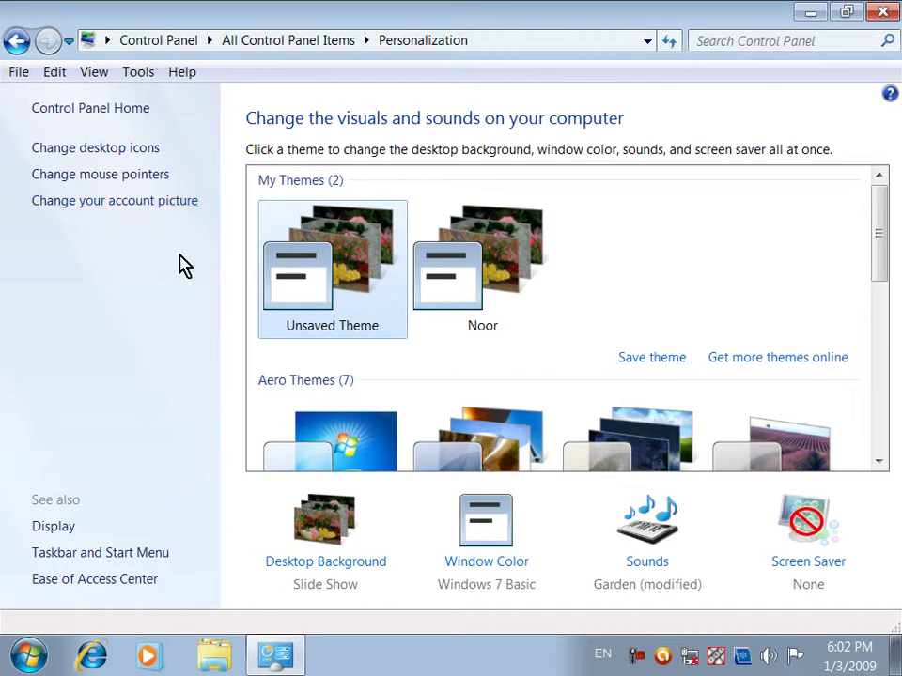
Check the current account picture in the Start menu and return to the Personalization window
left_click(287, 654)
left_click(29, 655)
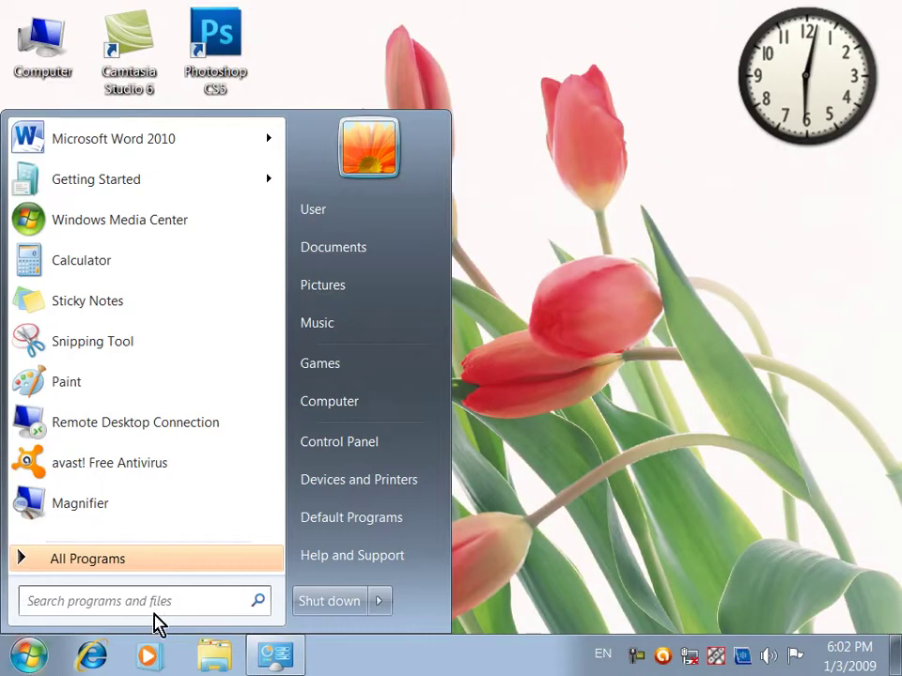
left_click(282, 657)
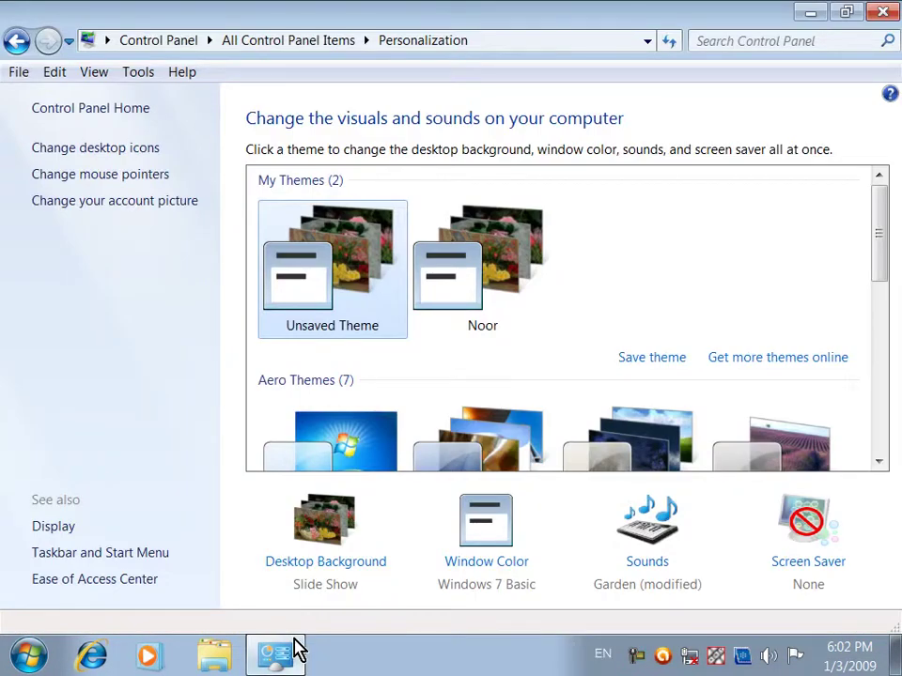
Change the user account picture to the built-in sunflower image
left_click(113, 202)
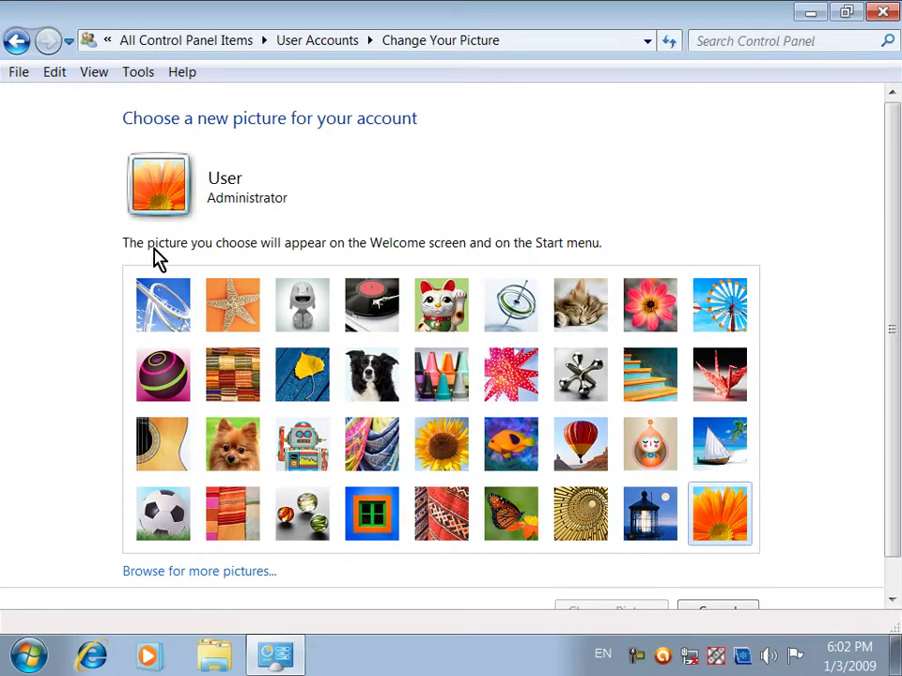
scroll(895, 343, "down", 1)
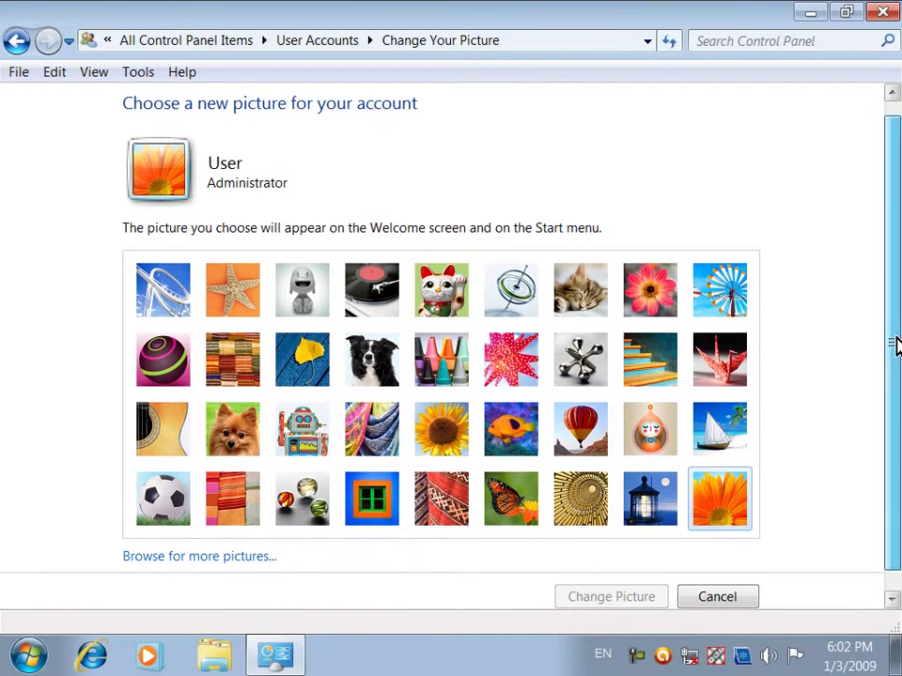
left_click_drag(895, 349, 899, 404)
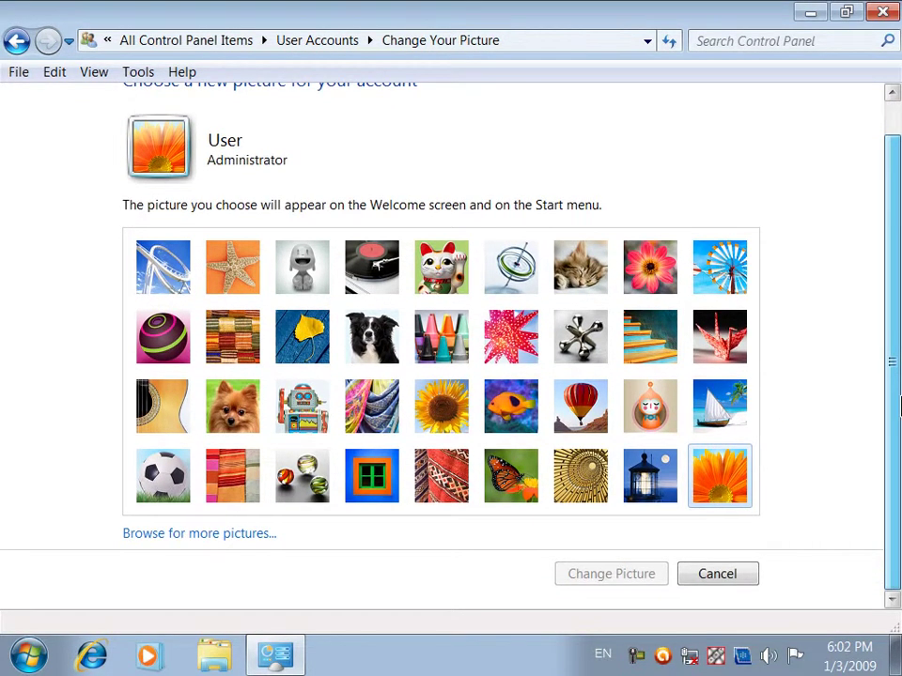
left_click(459, 425)
left_click(498, 423)
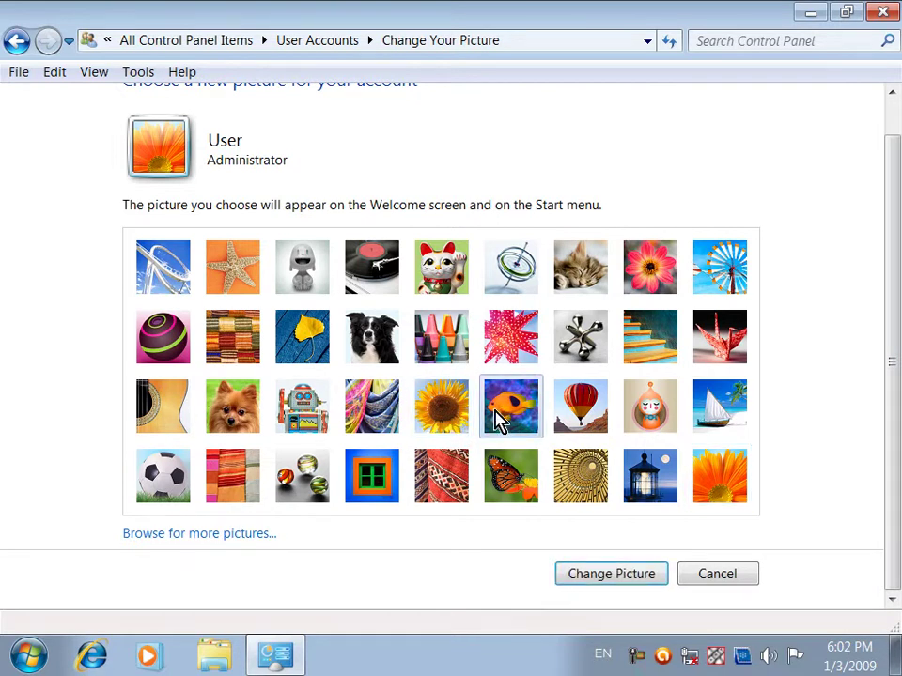
left_click(592, 588)
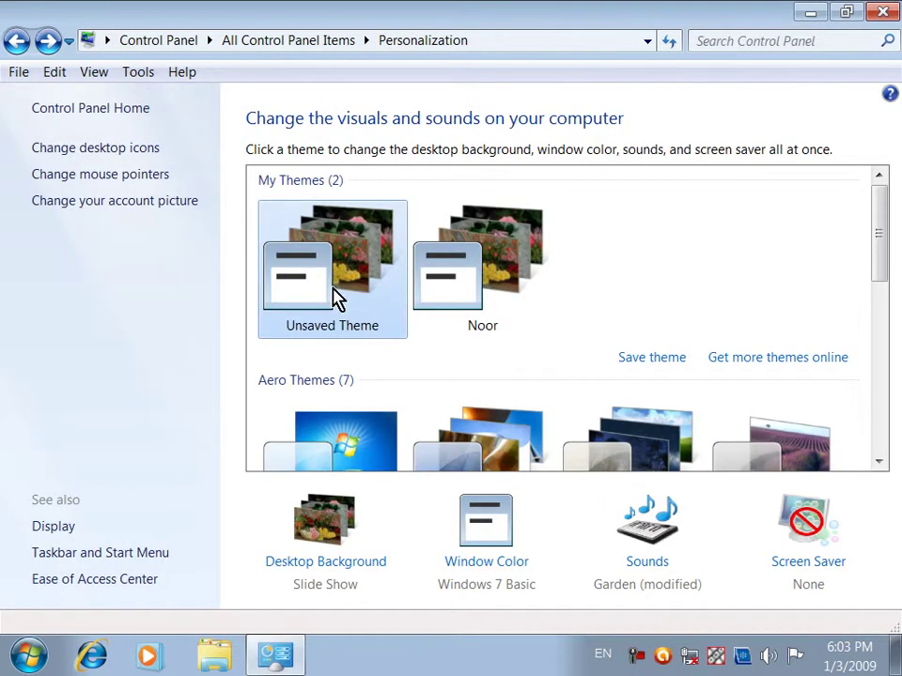
Set the Tulips image from the Sample Pictures folder as the user account picture
left_click(153, 202)
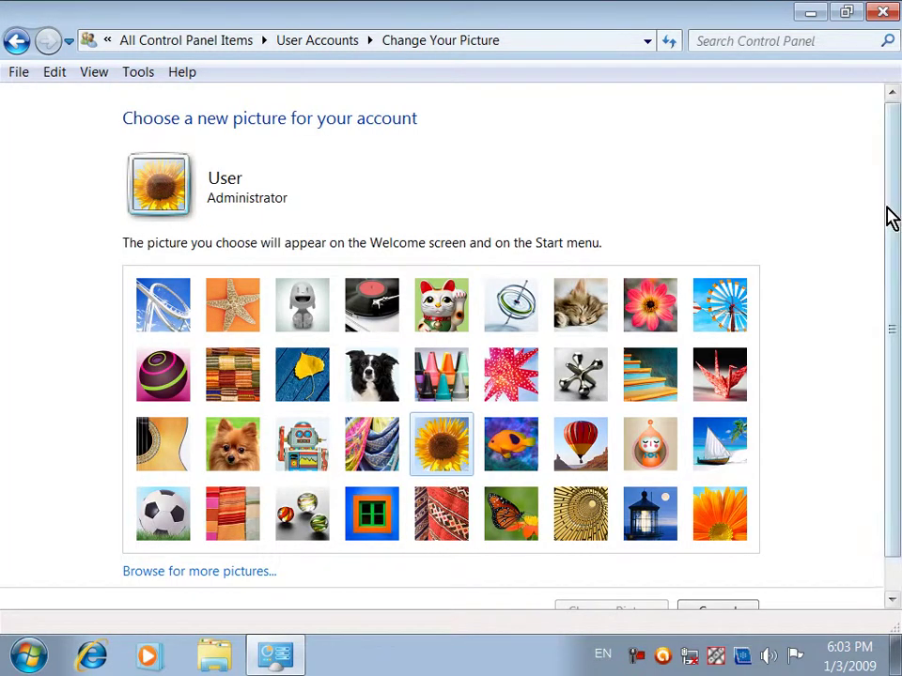
scroll(890, 210, "down", 1)
left_click(246, 534)
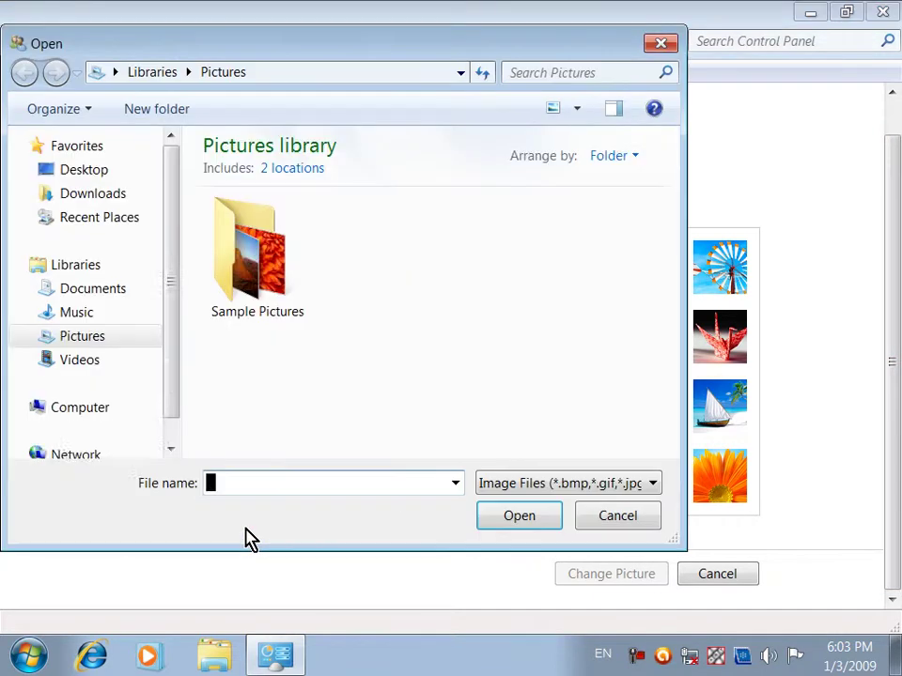
double_click(226, 292)
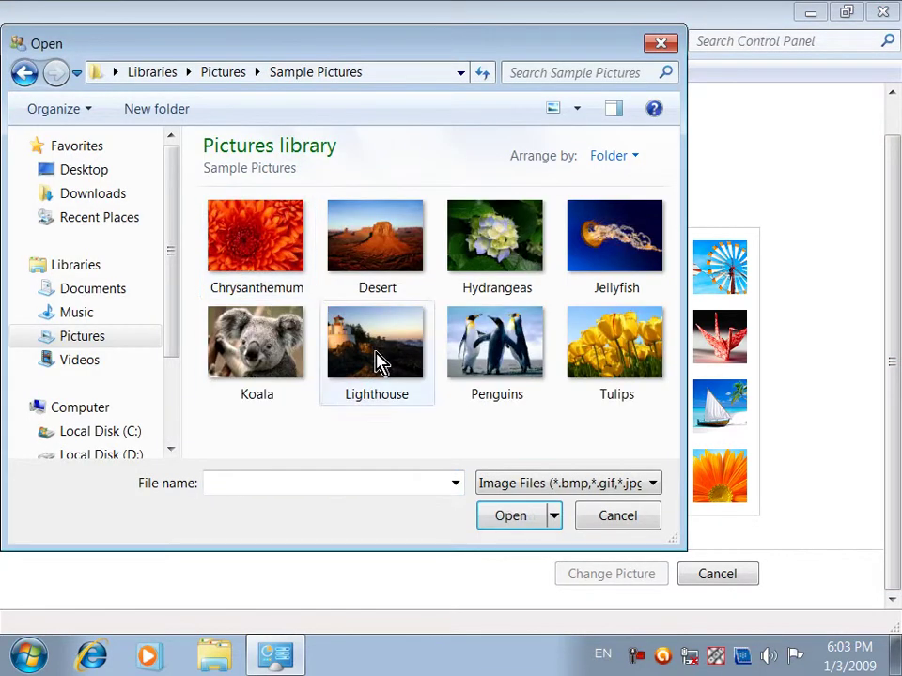
left_click(601, 342)
left_click(520, 523)
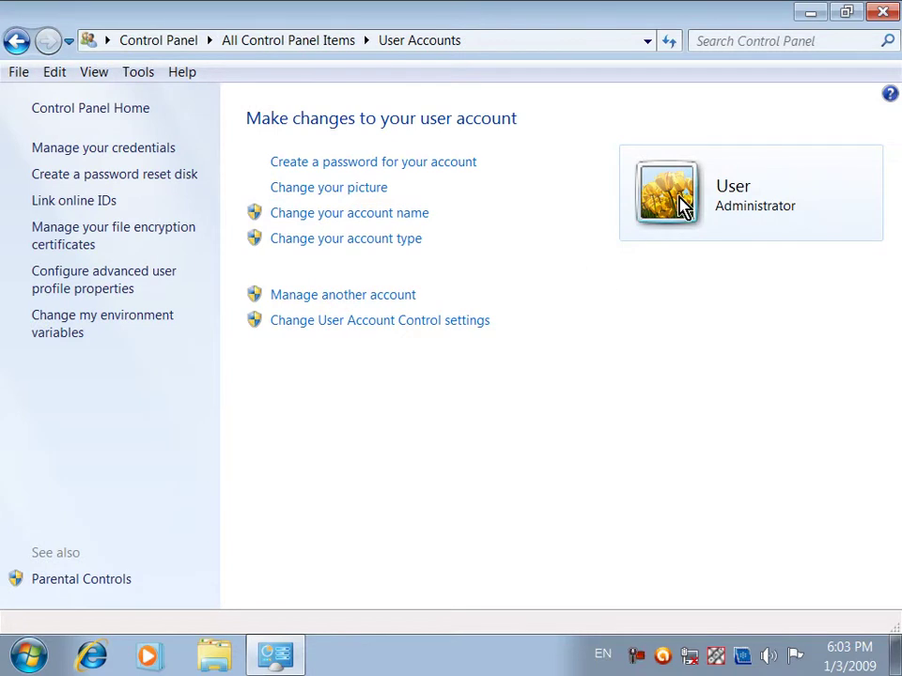
Go back to the account picture choices, look through them and return to the Personalization page
left_click(15, 45)
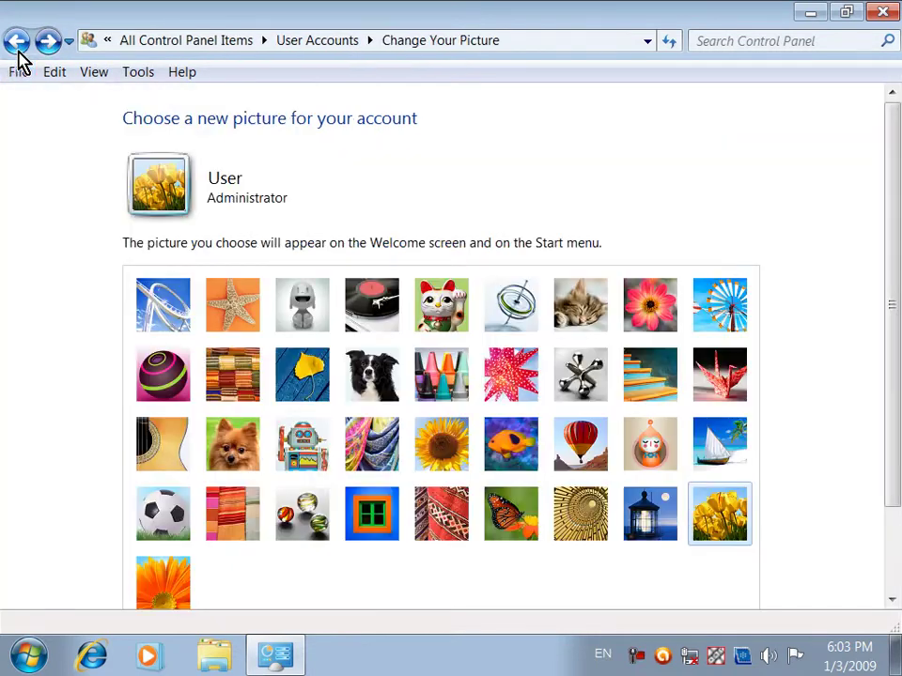
left_click_drag(895, 263, 895, 372)
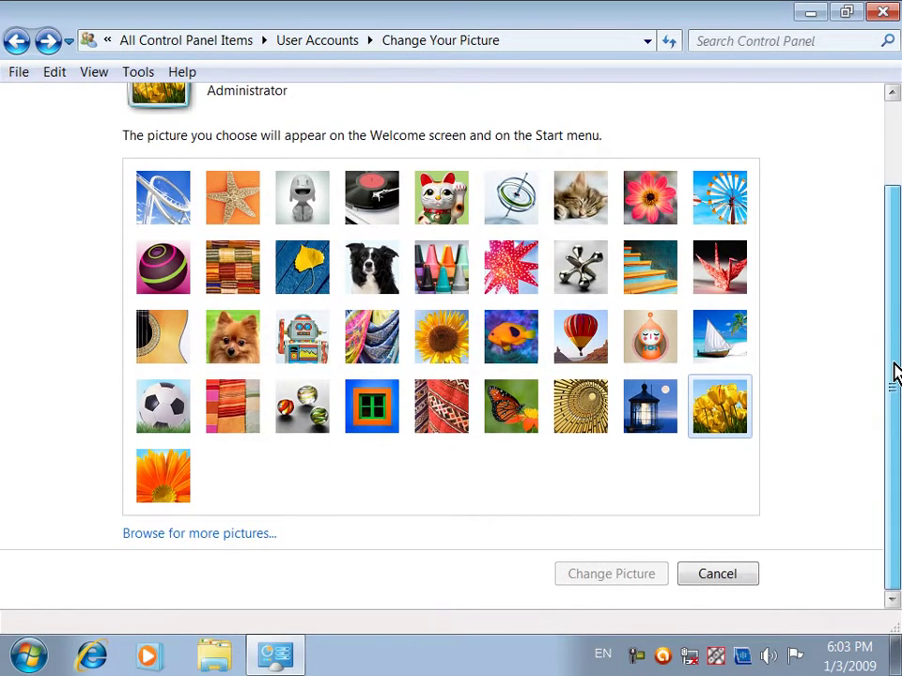
left_click(13, 39)
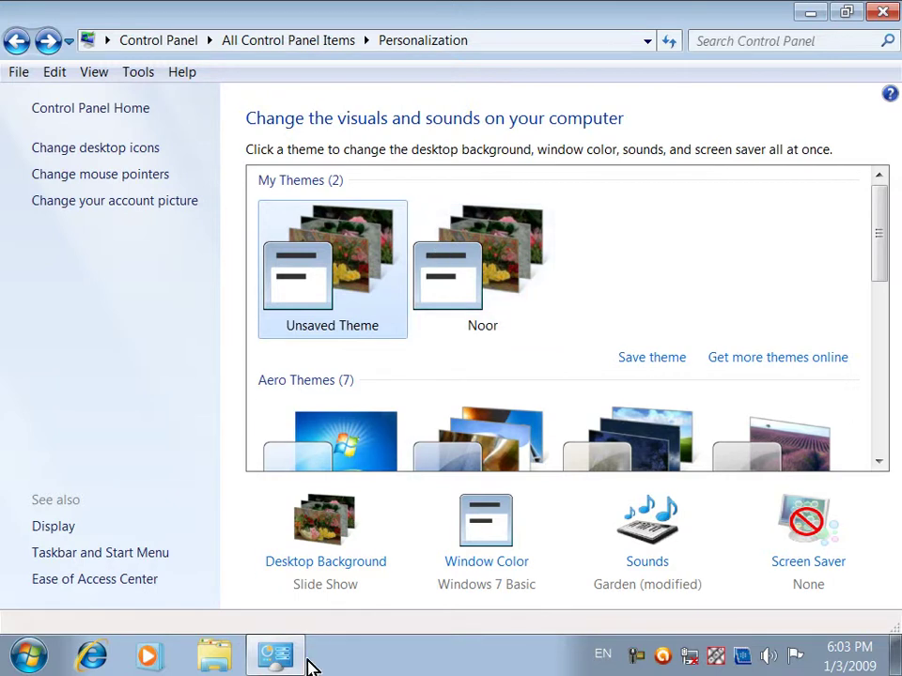
Show the desktop to examine its background and icons, and bring the Personalization window back
left_click(273, 656)
left_click_drag(330, 165, 604, 370)
left_click_drag(310, 21, 688, 484)
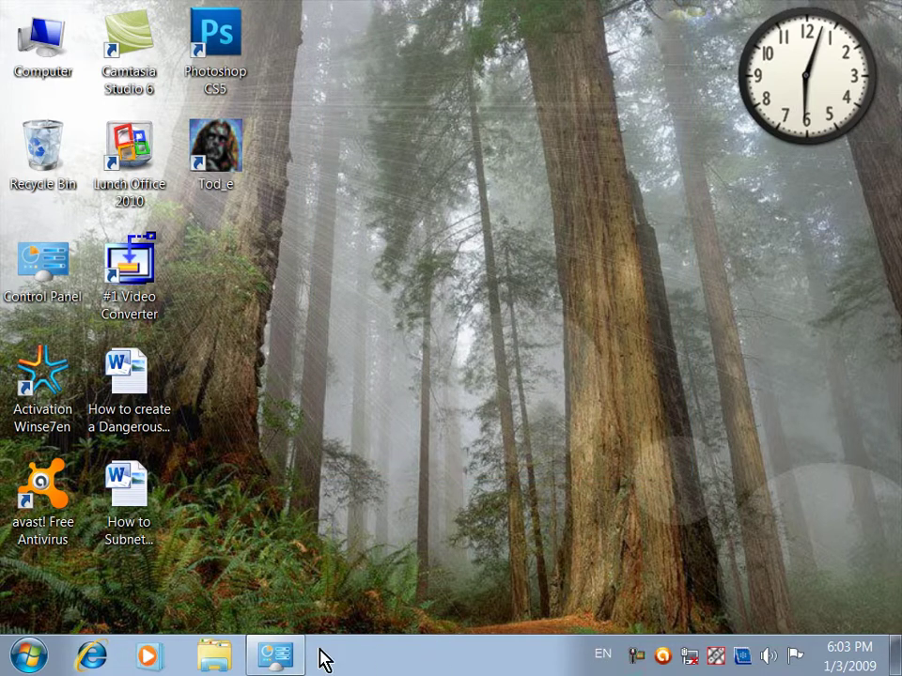
left_click(282, 656)
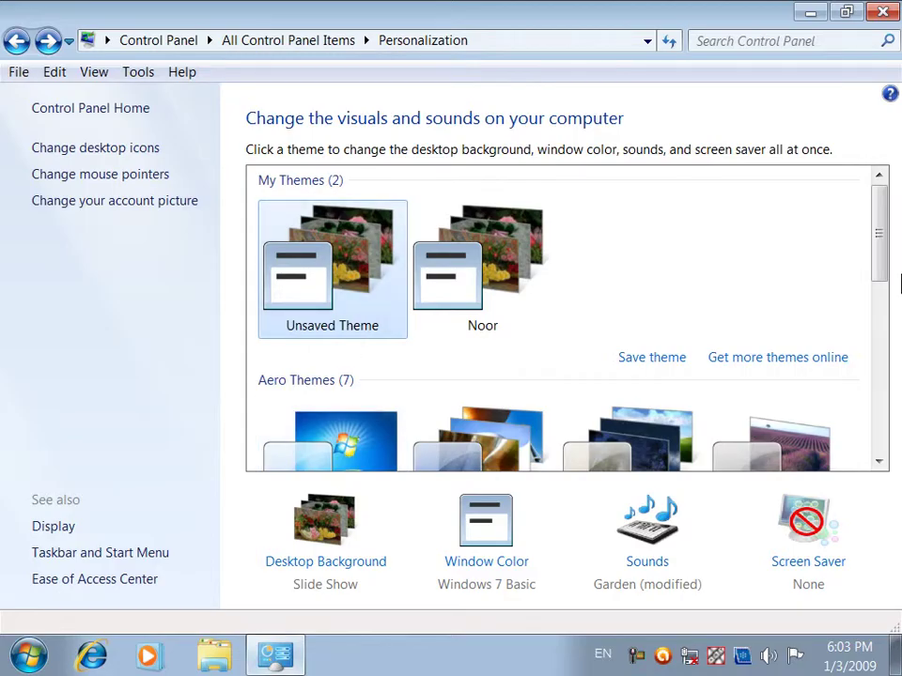
Try the Landscapes and Architecture Aero themes and check the Architecture background on the desktop
left_click_drag(881, 225, 893, 268)
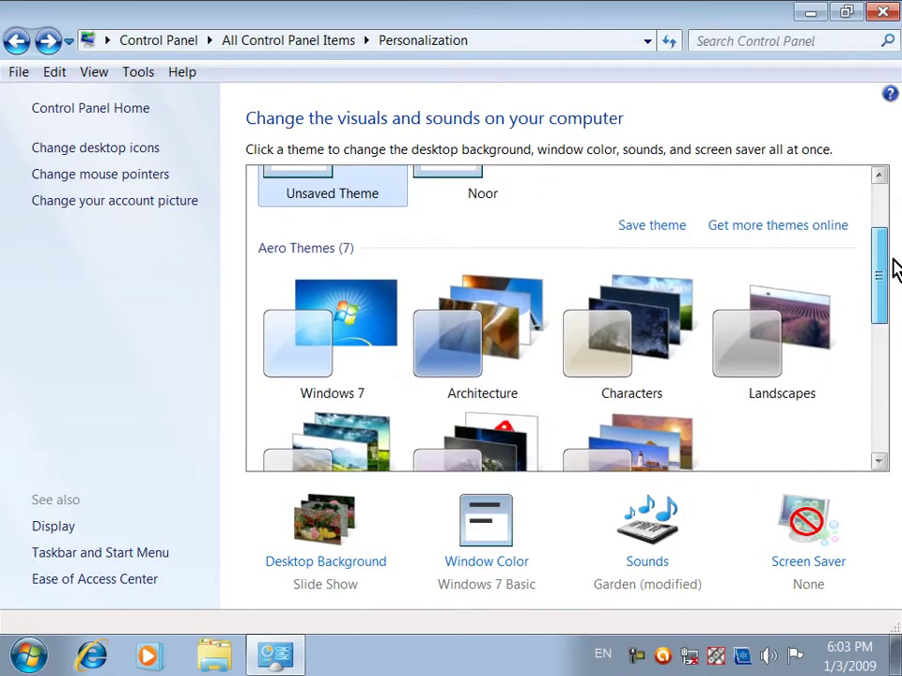
left_click(792, 359)
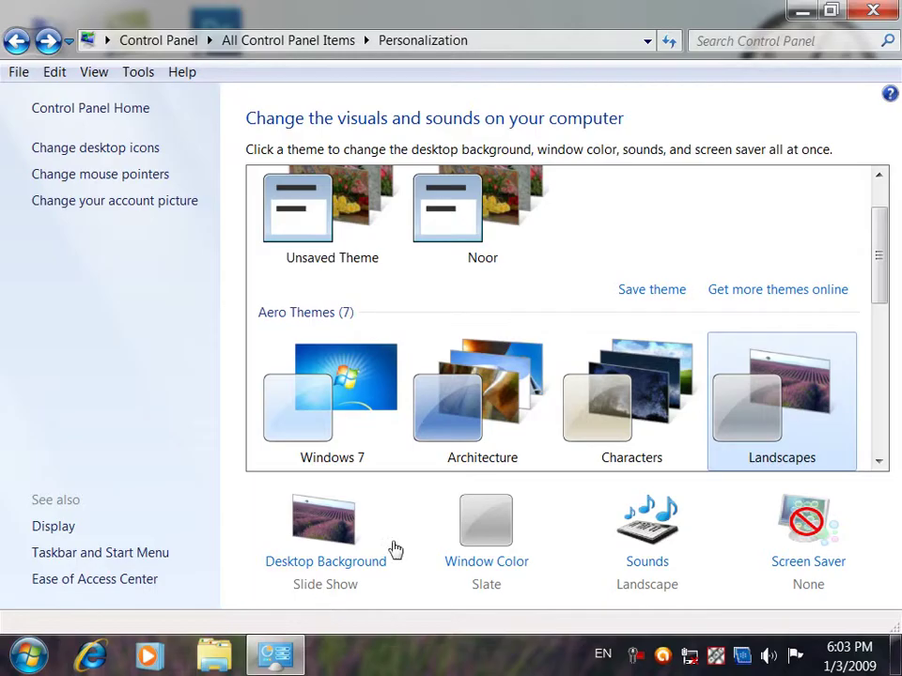
left_click(514, 411)
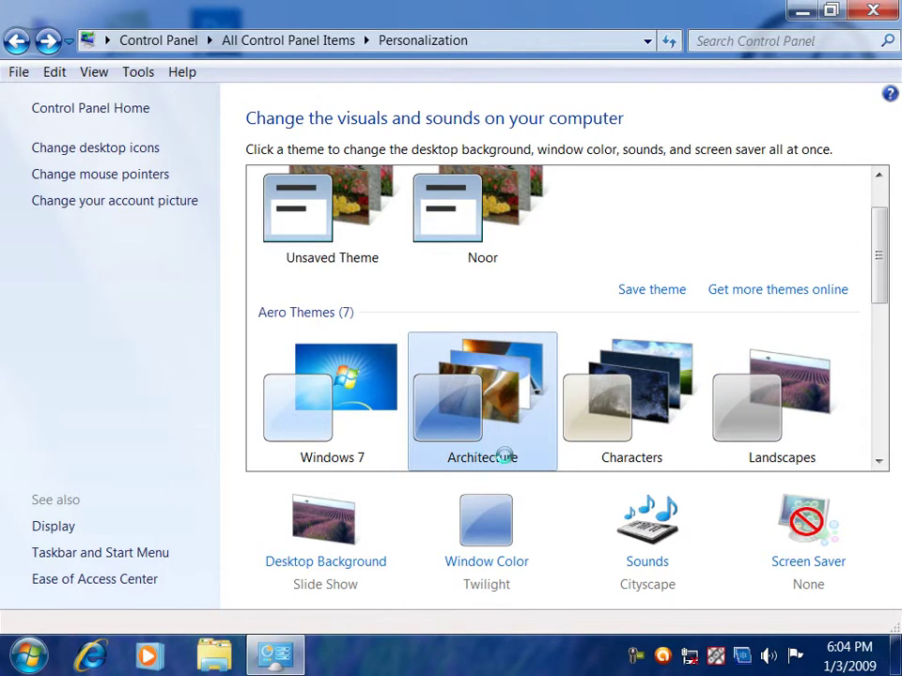
left_click(298, 667)
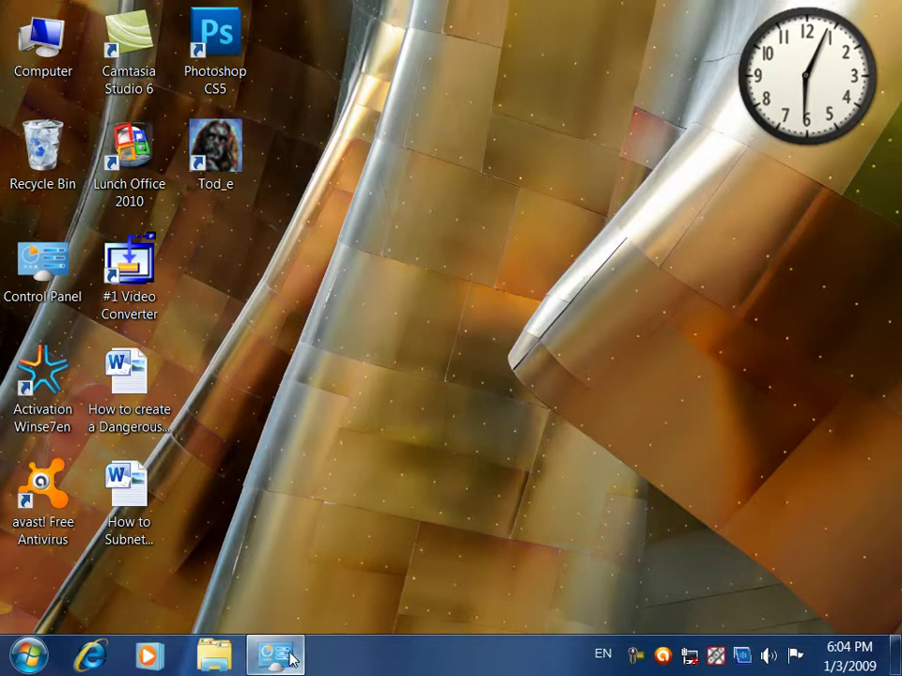
left_click(283, 658)
Apply the Windows 7 Basic theme and preview it on the desktop
left_click_drag(878, 235, 886, 348)
left_click(344, 355)
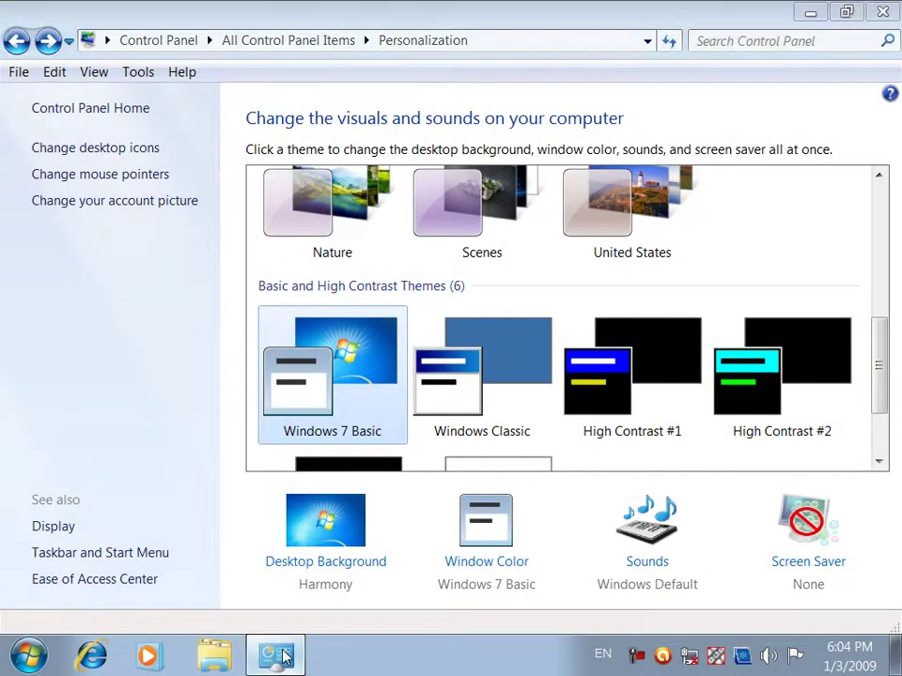
left_click(282, 655)
left_click(282, 655)
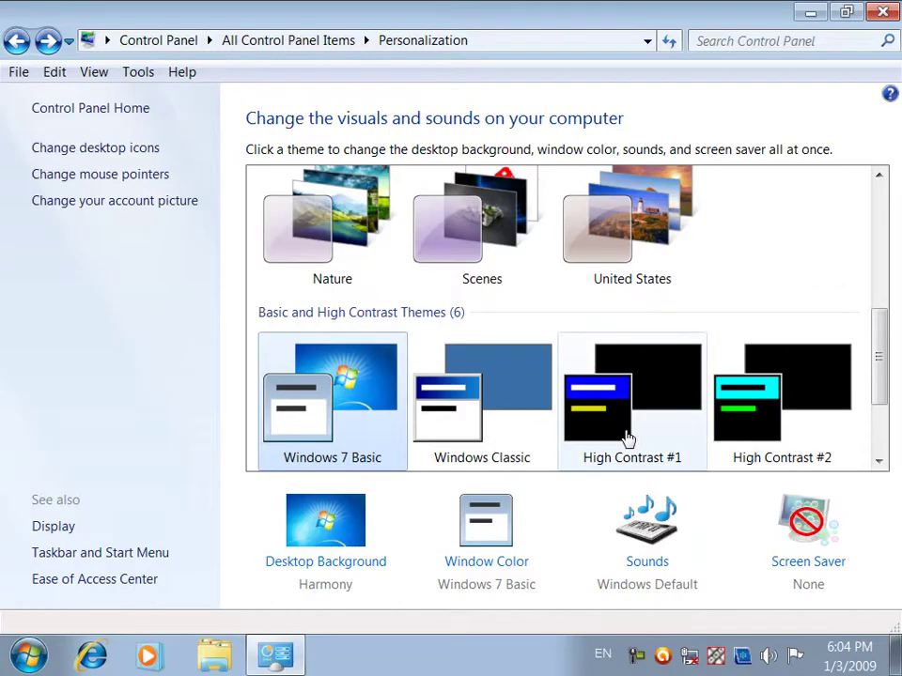
Apply the Windows Classic theme and preview it on the desktop
left_click(528, 396)
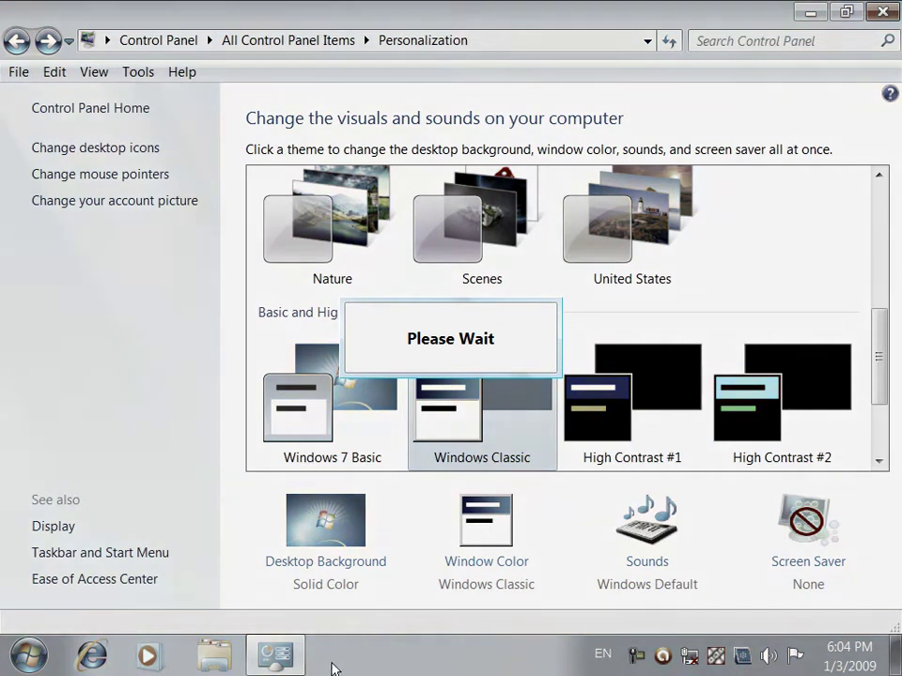
left_click(268, 663)
left_click(241, 655)
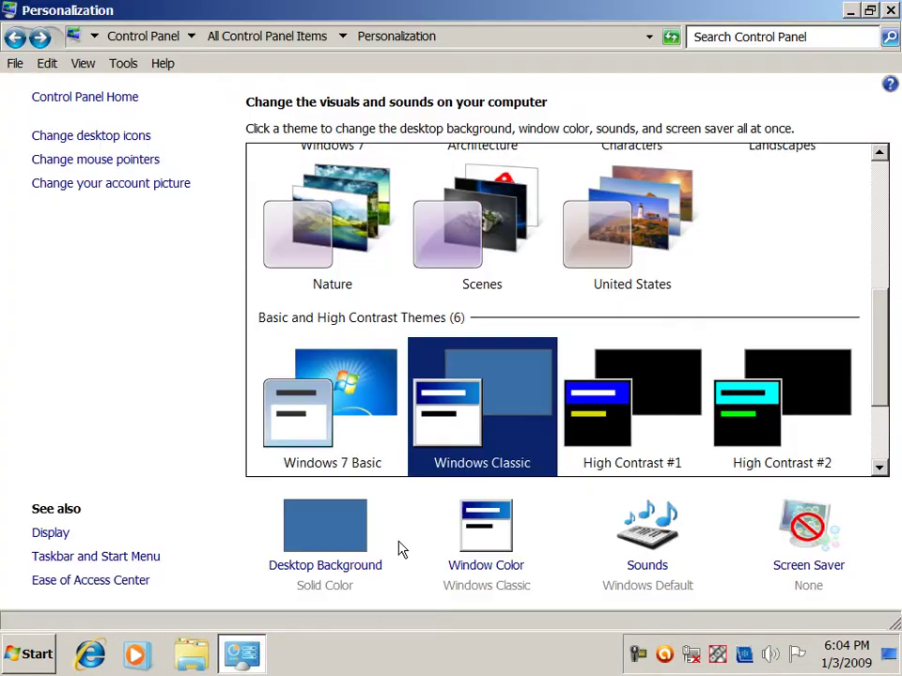
Apply the High Contrast #2 theme and preview it on the desktop
left_click(742, 415)
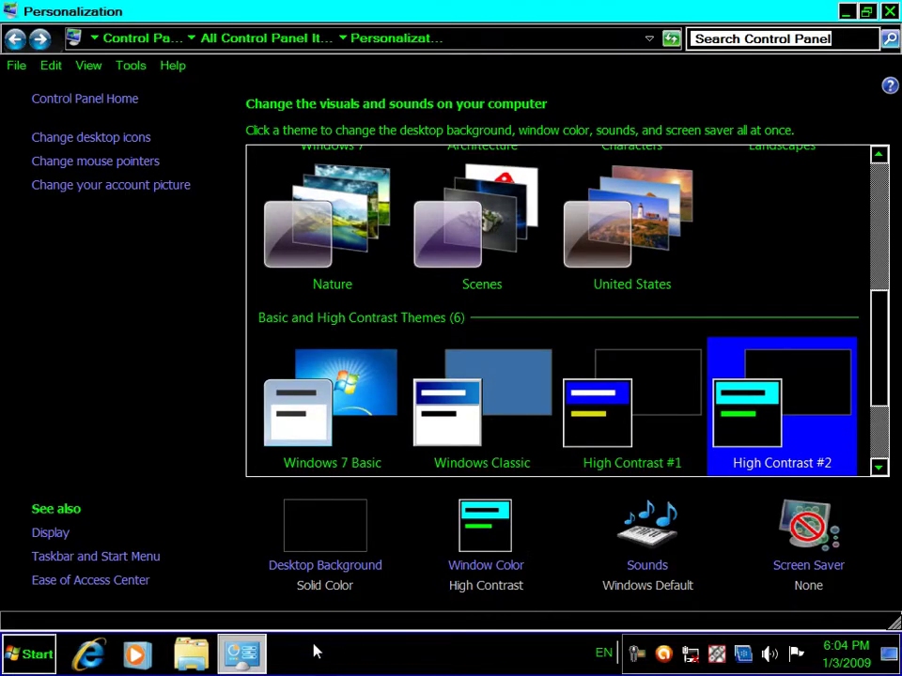
left_click(249, 655)
left_click(249, 655)
Apply the Architecture Aero theme again and preview it on the desktop
left_click_drag(886, 393, 885, 333)
left_click(514, 223)
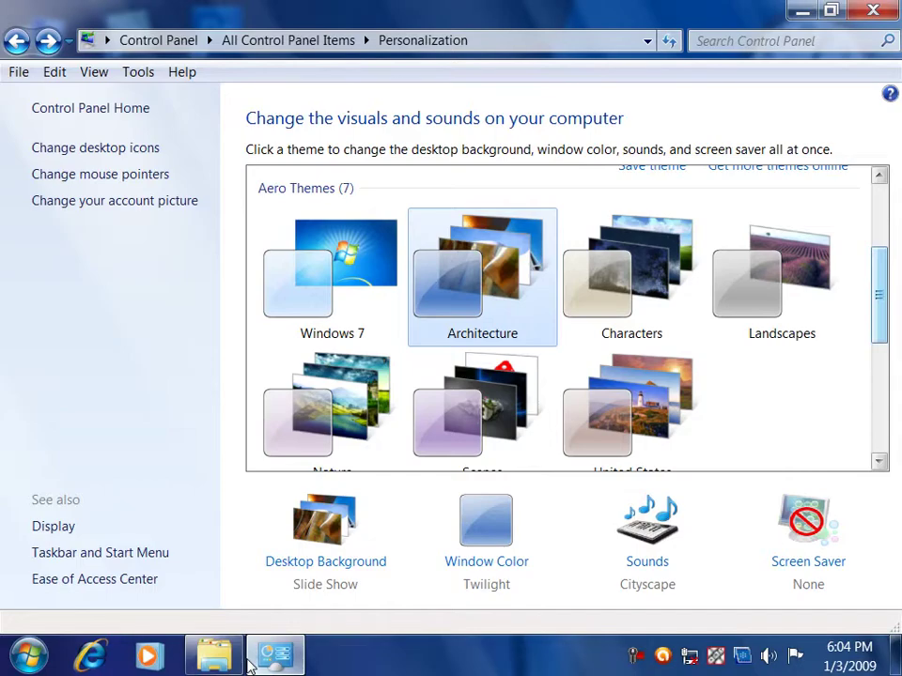
left_click(249, 664)
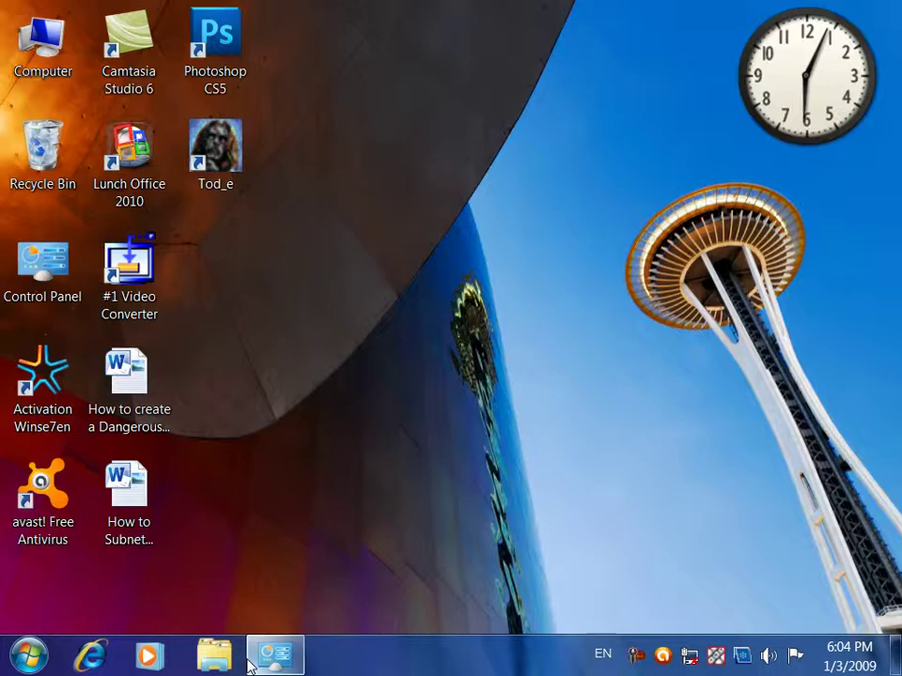
left_click(251, 658)
Reapply the Unsaved Theme from My Themes and check it on the desktop
left_click_drag(878, 281, 899, 226)
left_click(389, 274)
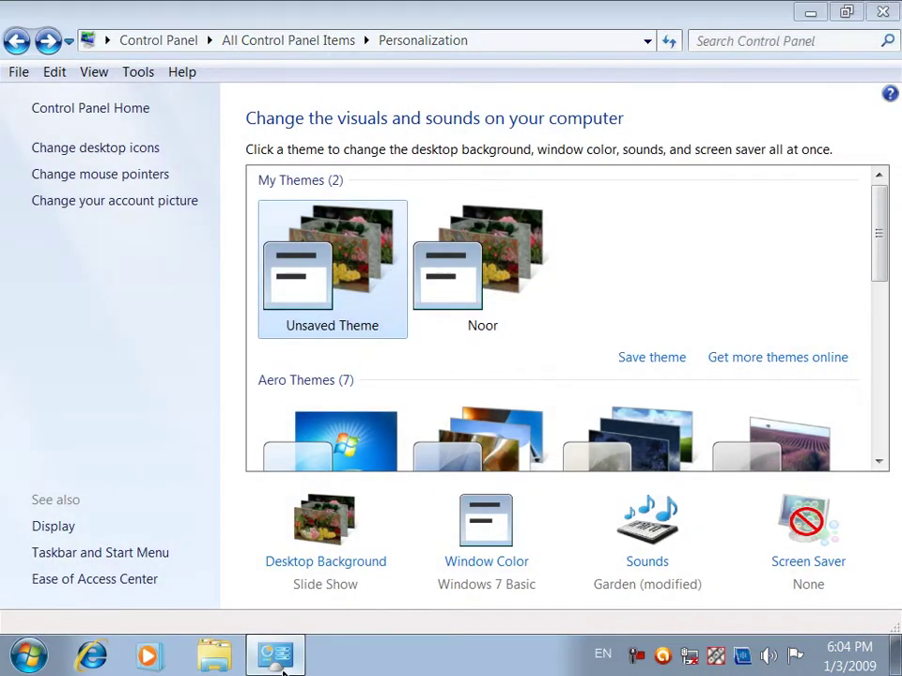
left_click(280, 665)
left_click(280, 665)
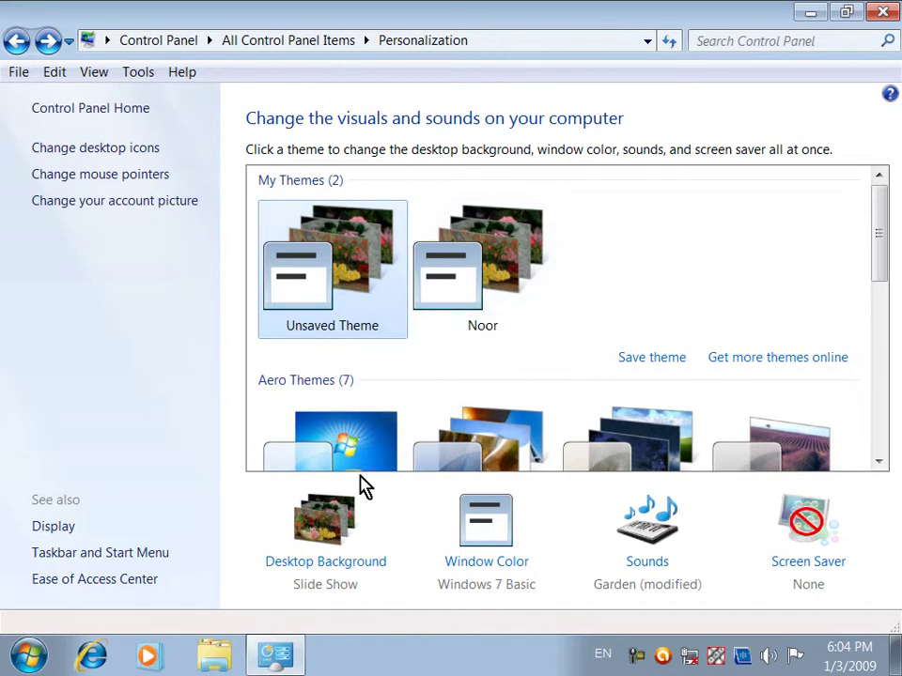
Set the desktop background's picture location to the Picture and Log folder on Local Disk (E:)
left_click(336, 567)
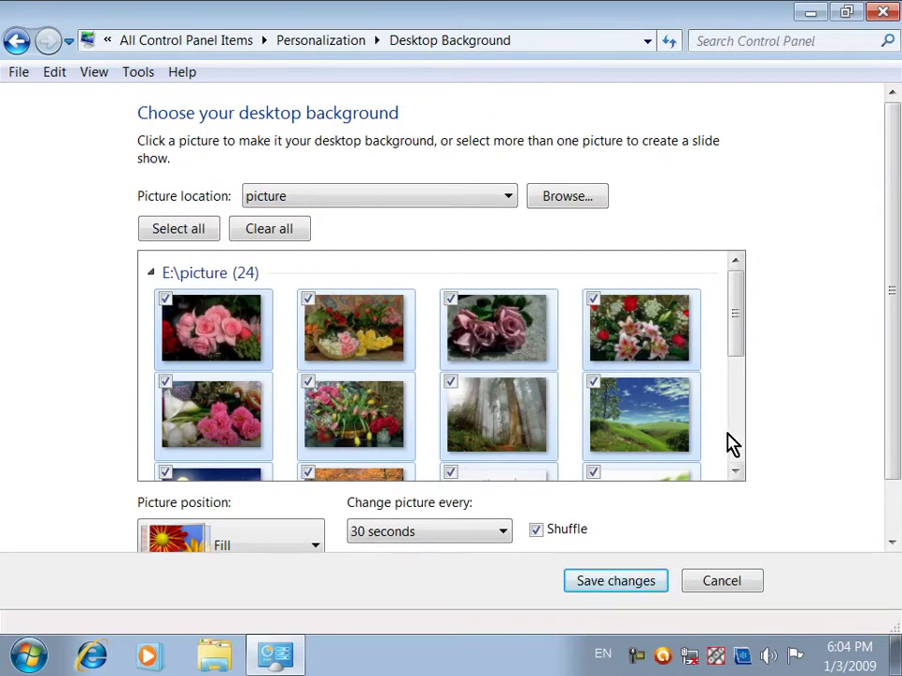
left_click_drag(745, 328, 749, 435)
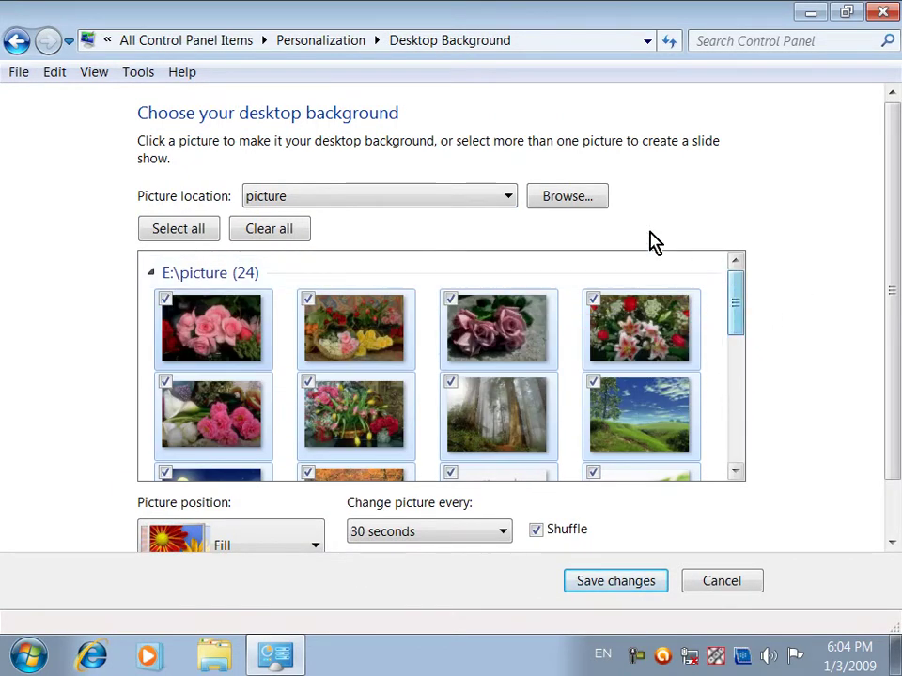
left_click(595, 200)
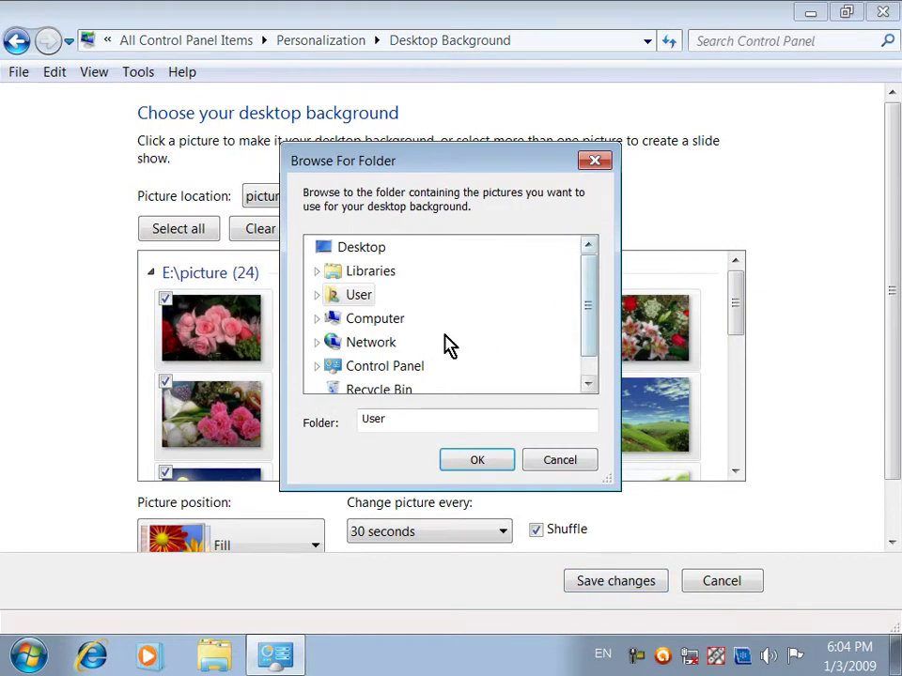
left_click(317, 320)
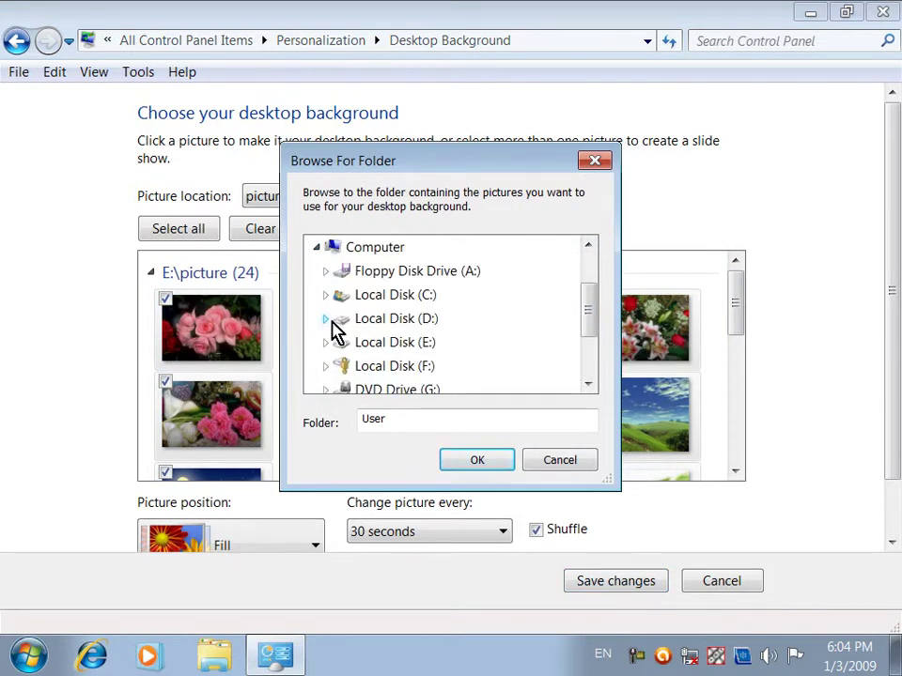
left_click(326, 320)
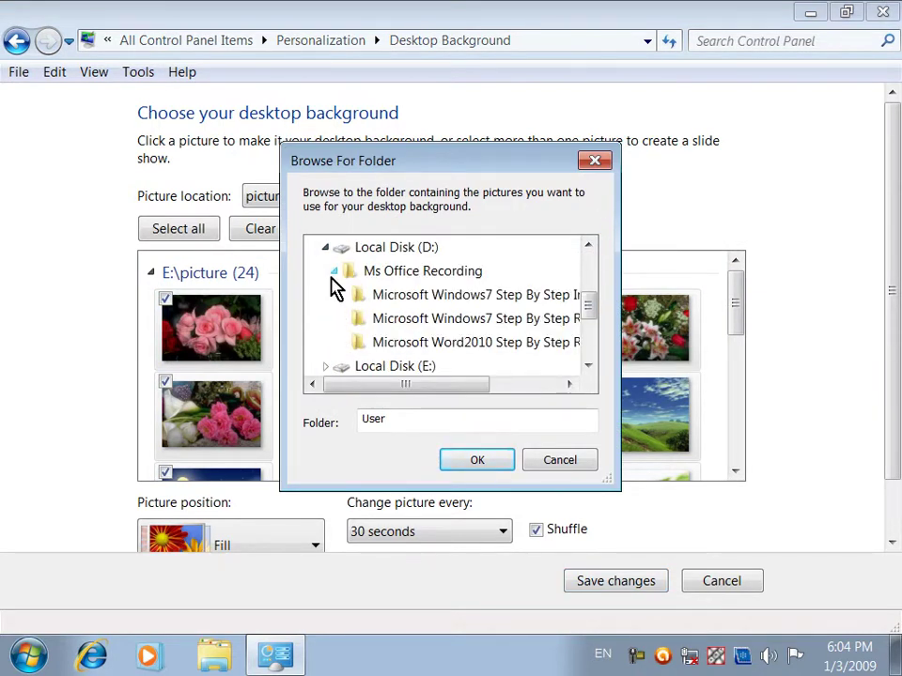
left_click(334, 272)
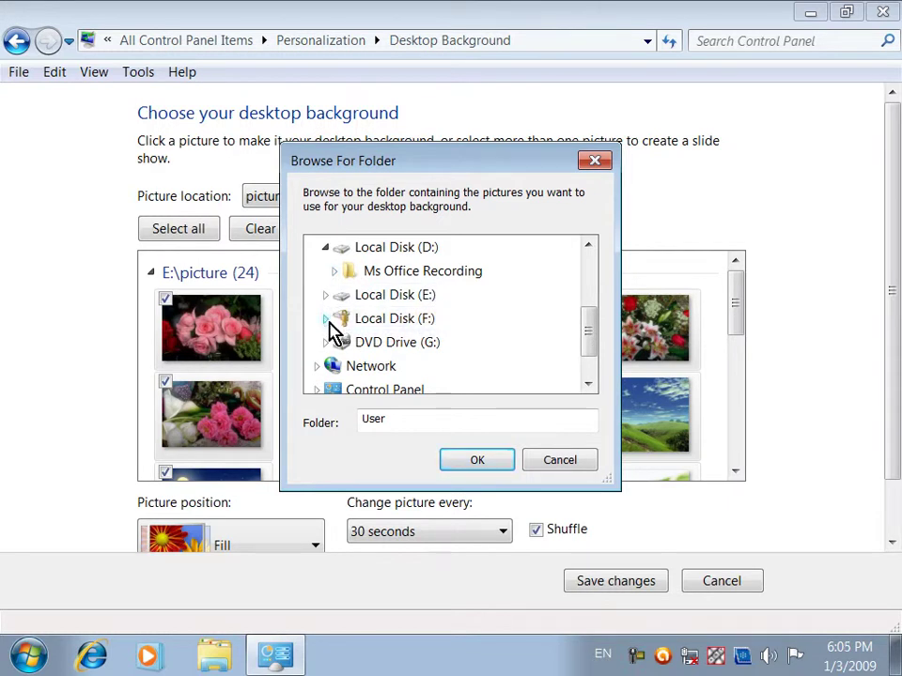
left_click(328, 313)
left_click(582, 349)
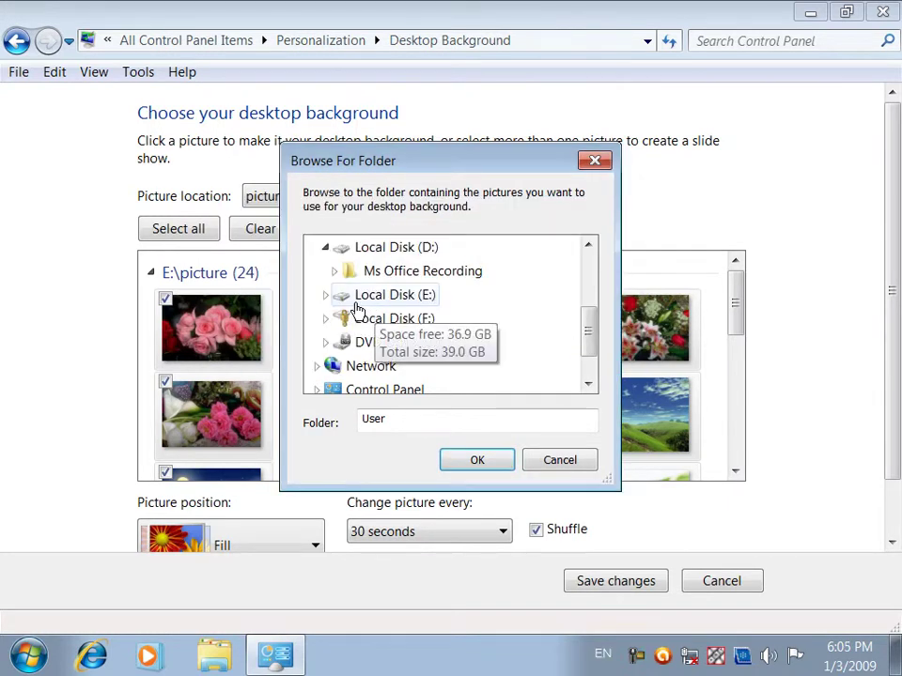
left_click(326, 294)
left_click_drag(590, 294, 606, 333)
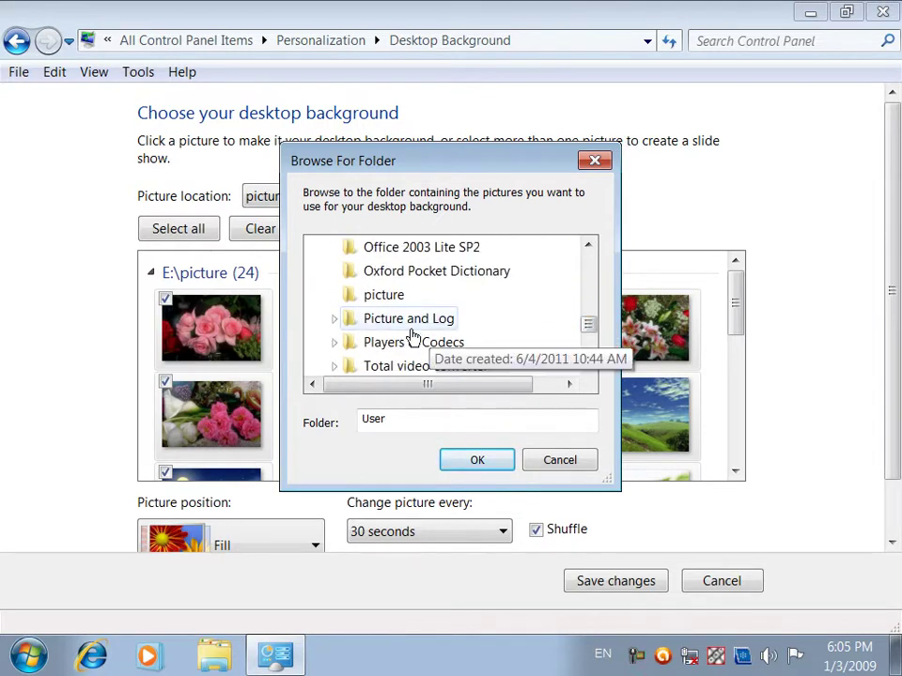
left_click(378, 326)
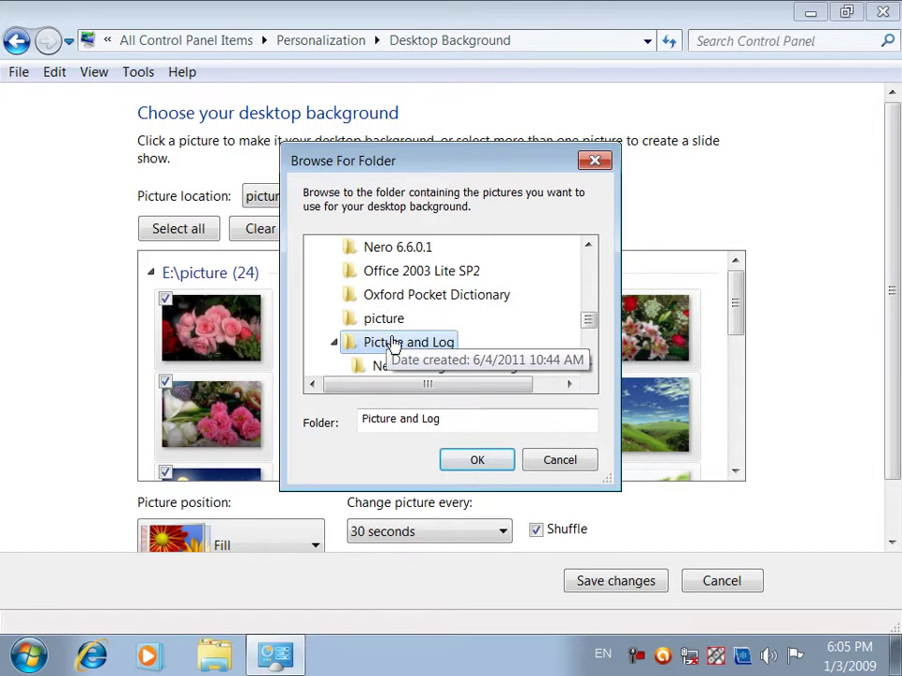
left_click_drag(602, 327, 596, 334)
left_click(477, 462)
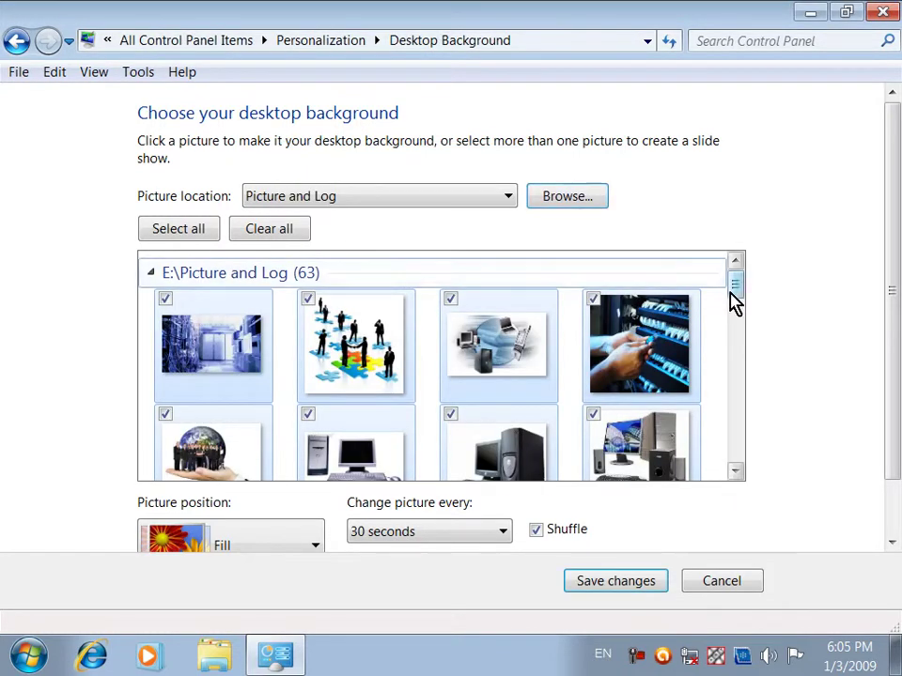
Select all pictures in the Picture and Log folder for the background slide show and save the changes
scroll(738, 302, "down", 1)
left_click_drag(738, 302, 729, 423)
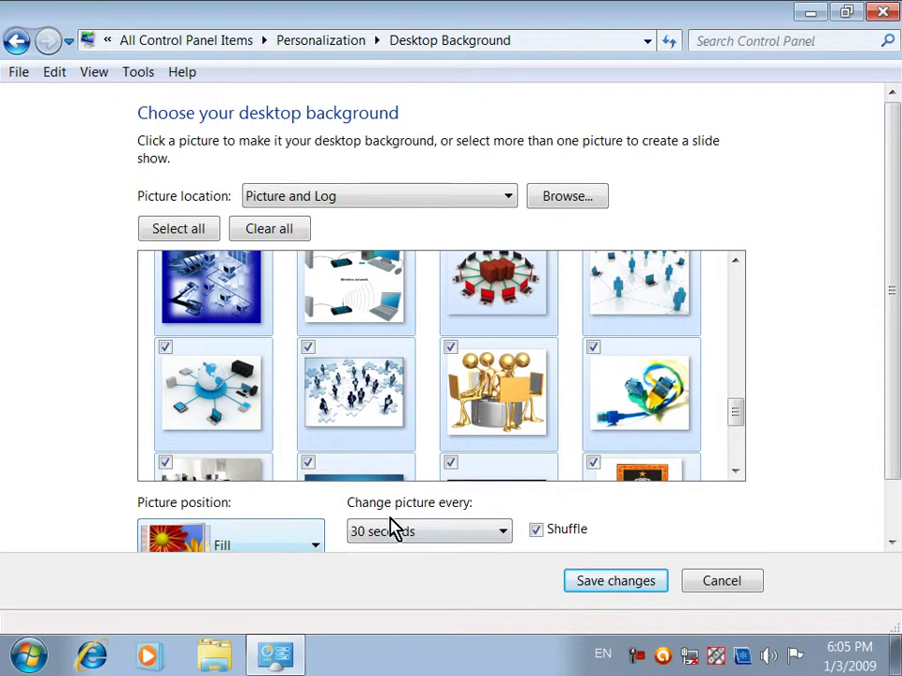
left_click(187, 229)
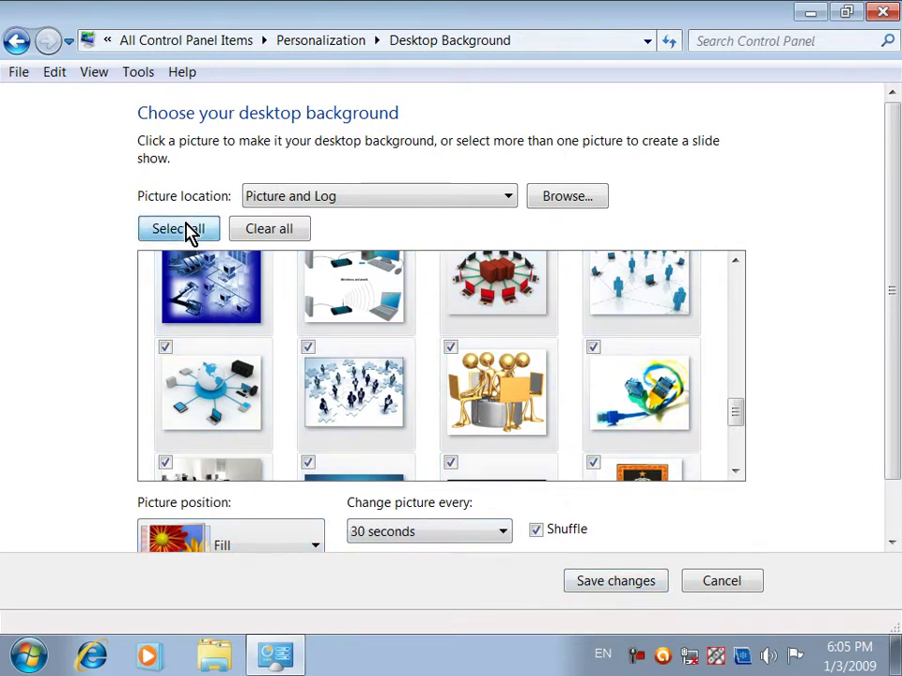
left_click(244, 232)
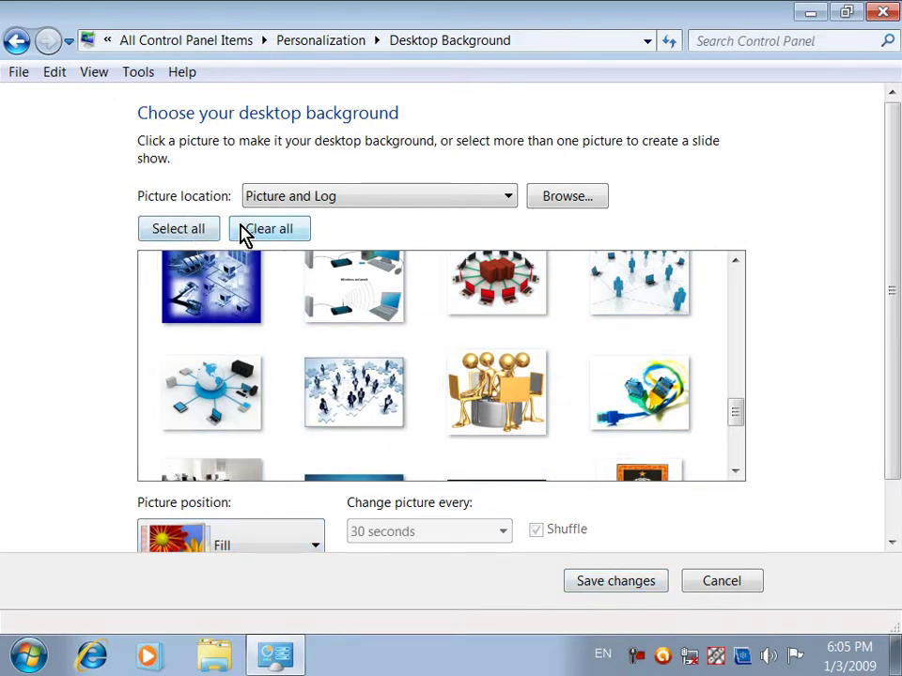
left_click(191, 236)
left_click(606, 600)
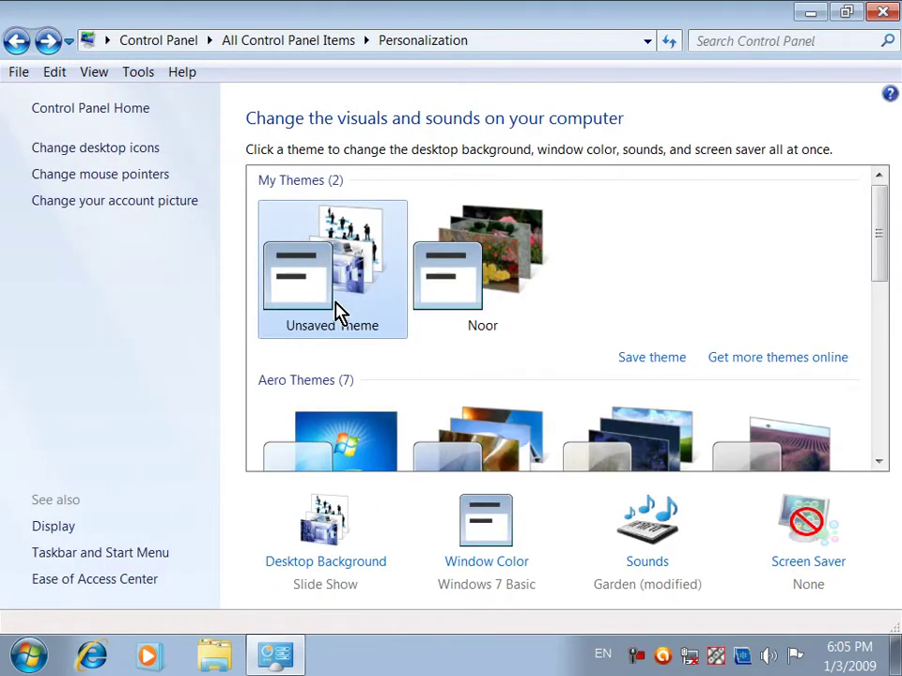
Save the current theme as "My New Themes" and preview it on the desktop
left_click(644, 365)
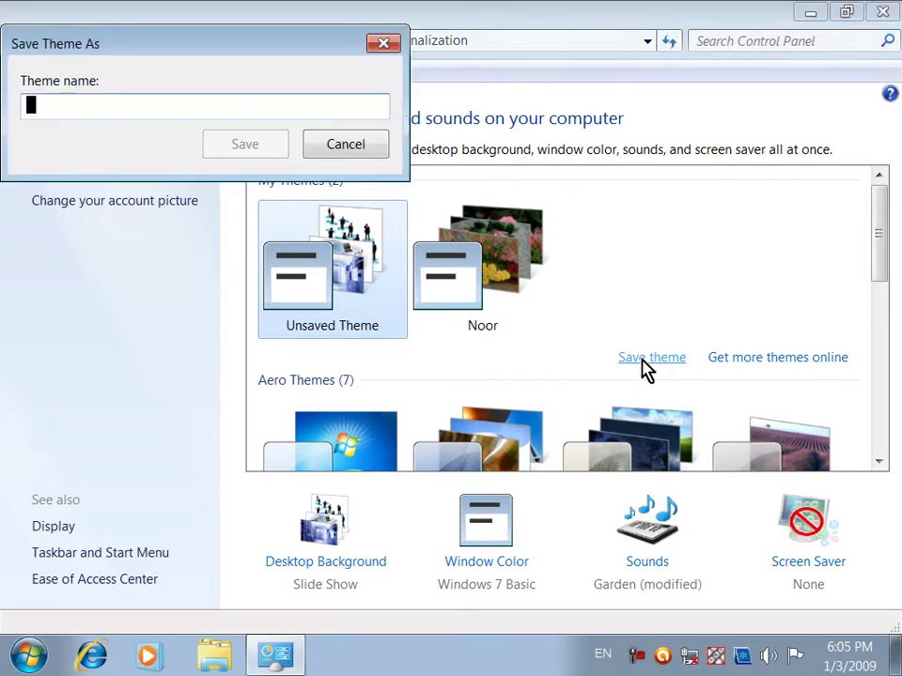
type("My New Themes")
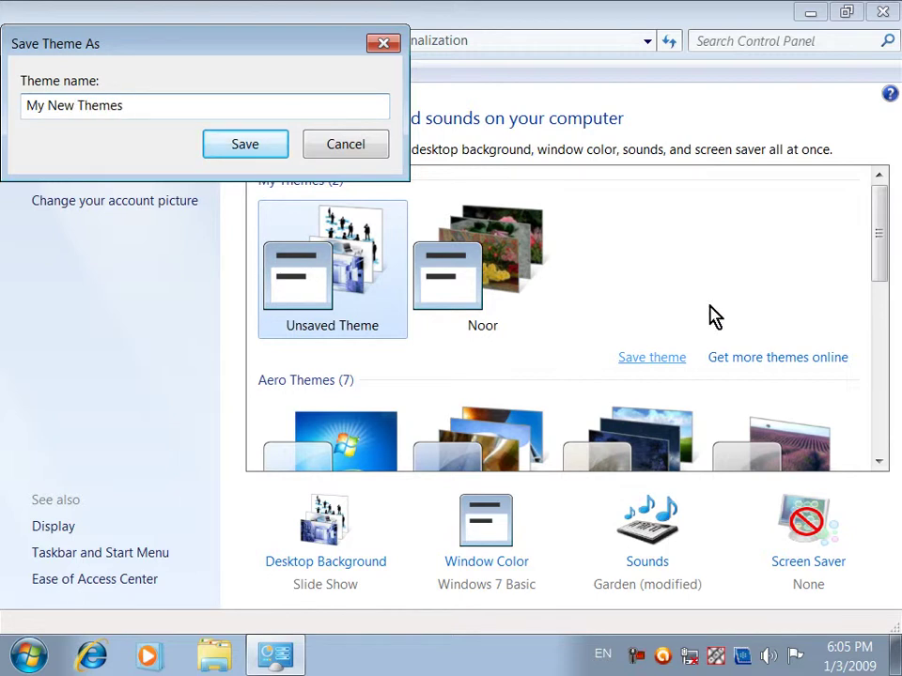
left_click(223, 148)
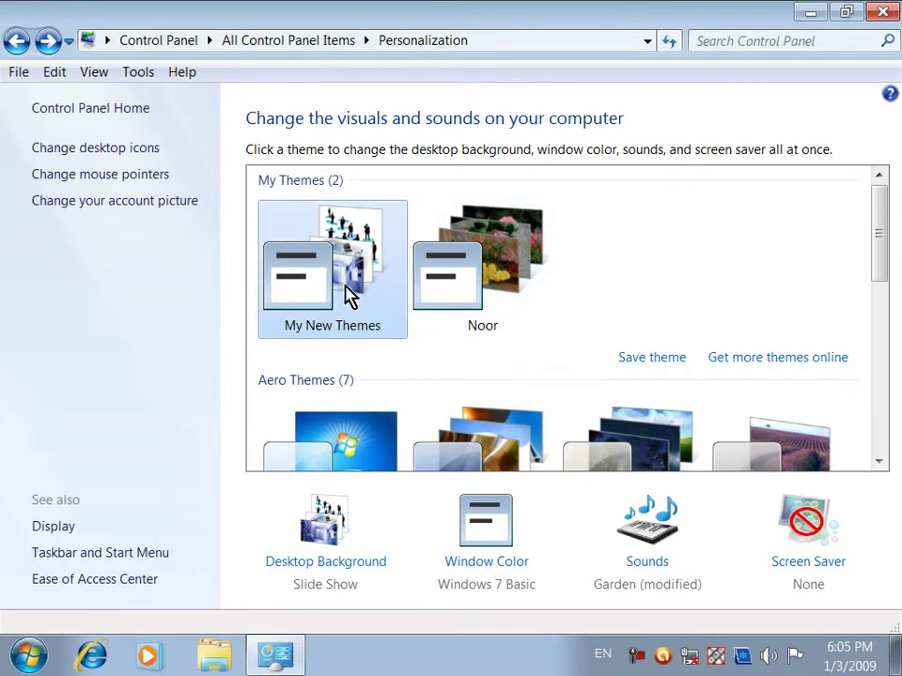
left_click(266, 654)
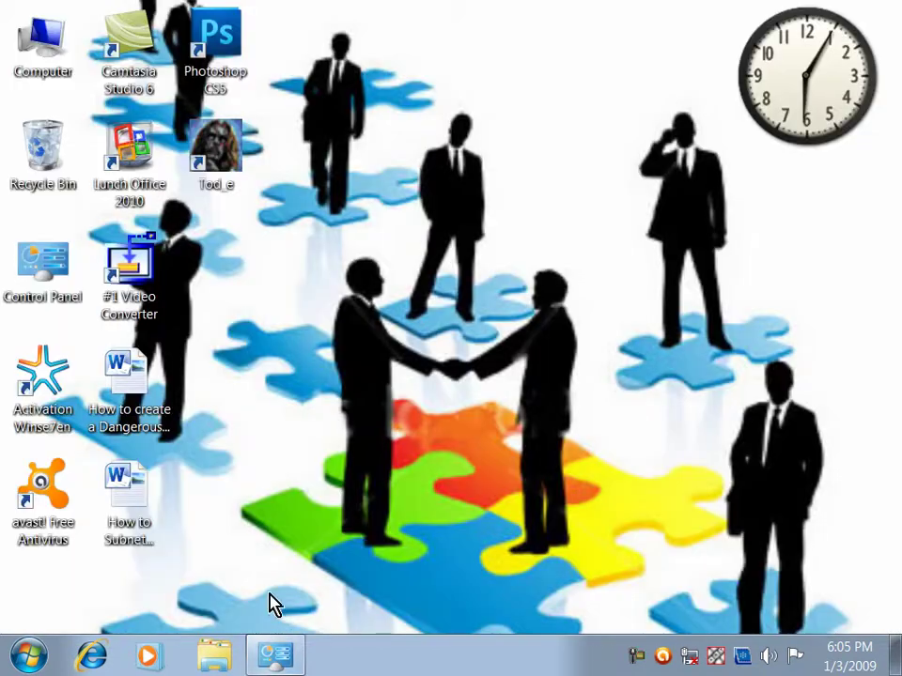
left_click(273, 665)
Try the Noor theme, then switch back to My New Themes and preview it on the desktop
left_click(455, 312)
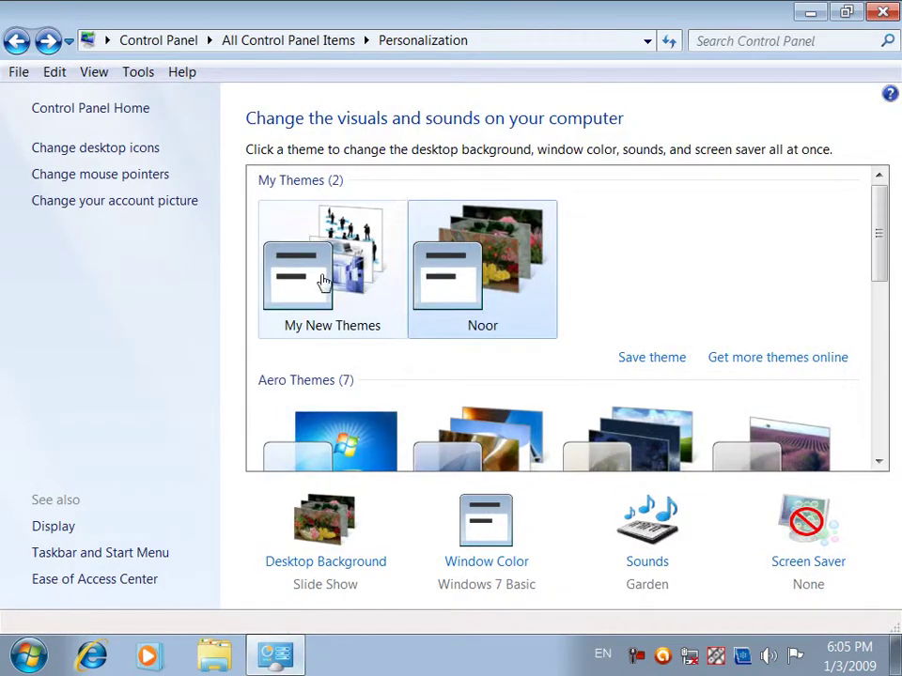
left_click(322, 282)
left_click(277, 665)
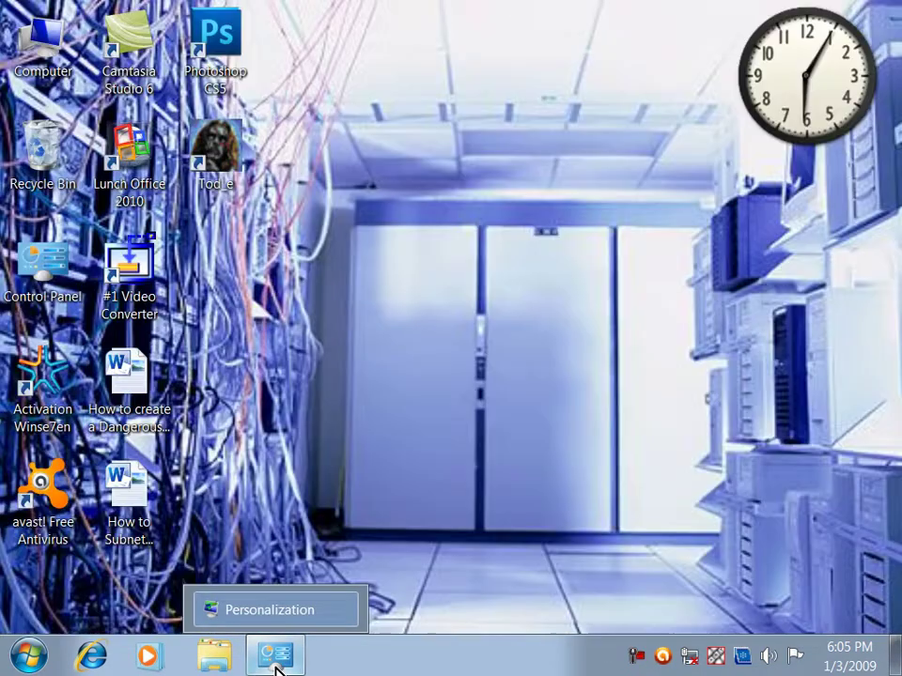
left_click(276, 666)
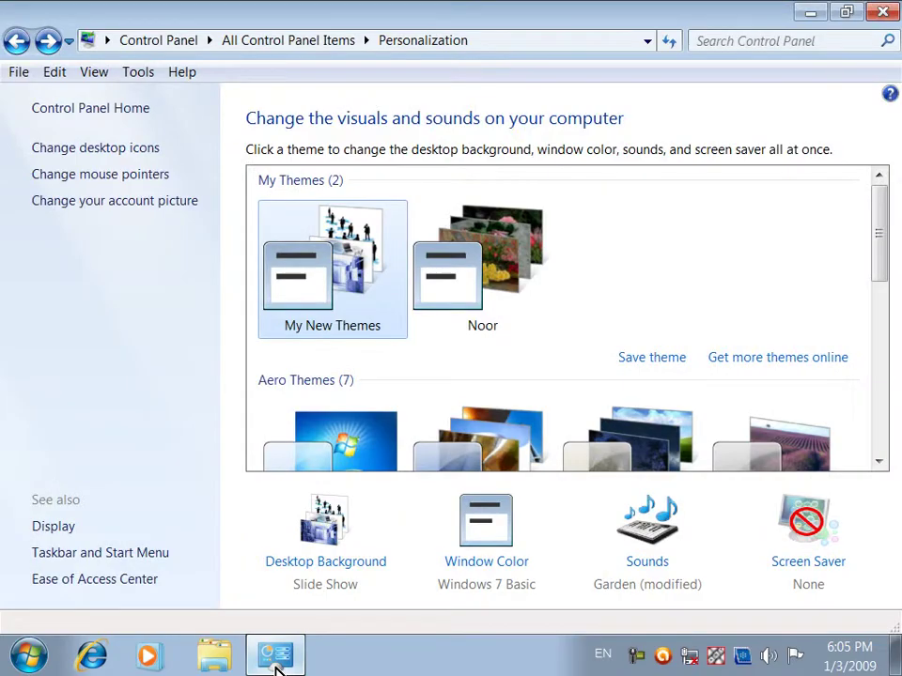
Set the background slide show to change pictures every 10 seconds, save it and check the desktop
left_click(325, 563)
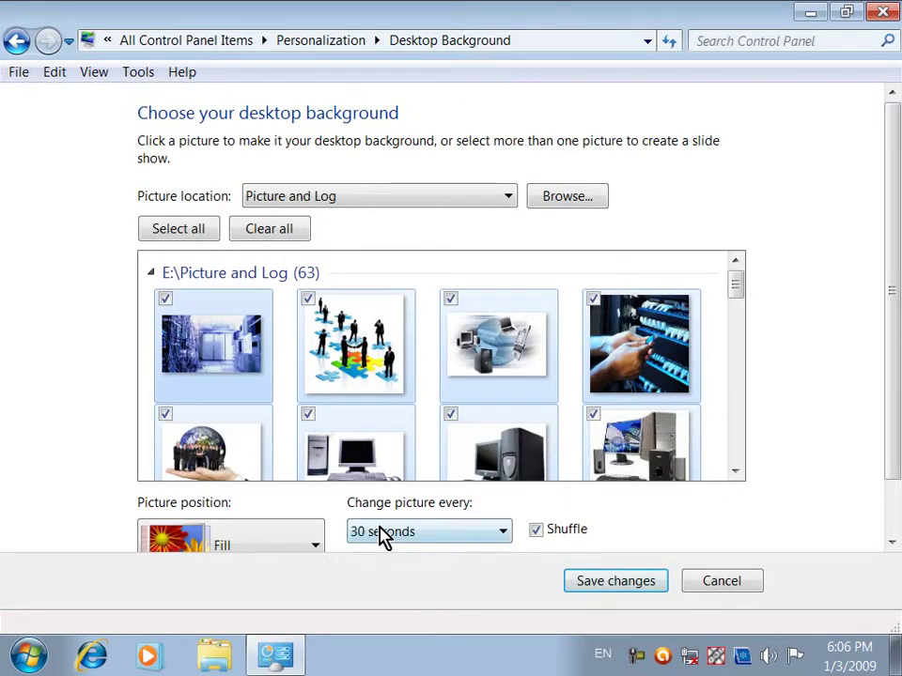
left_click(484, 534)
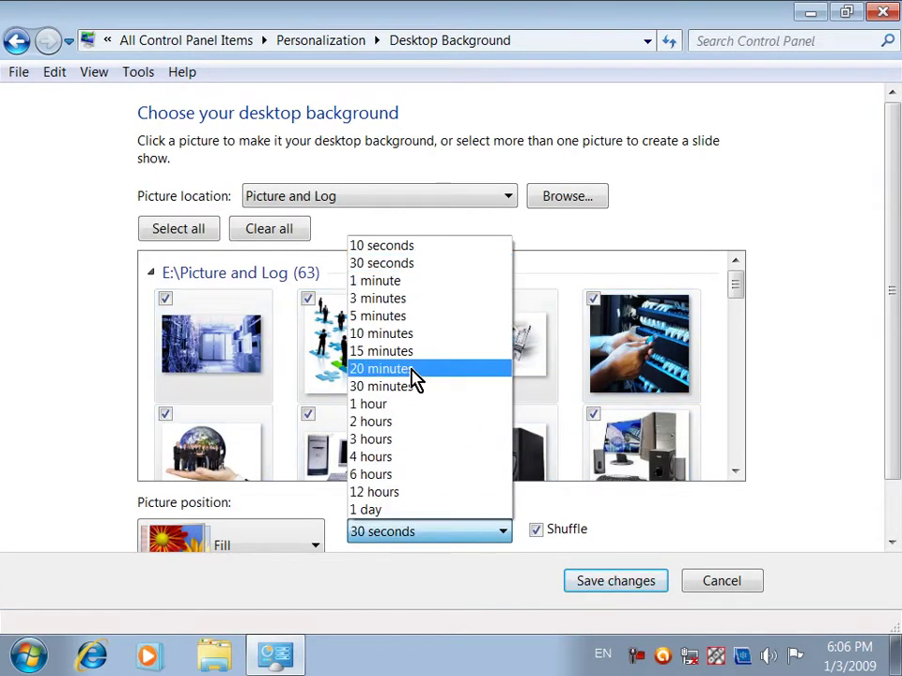
left_click(369, 250)
left_click(594, 583)
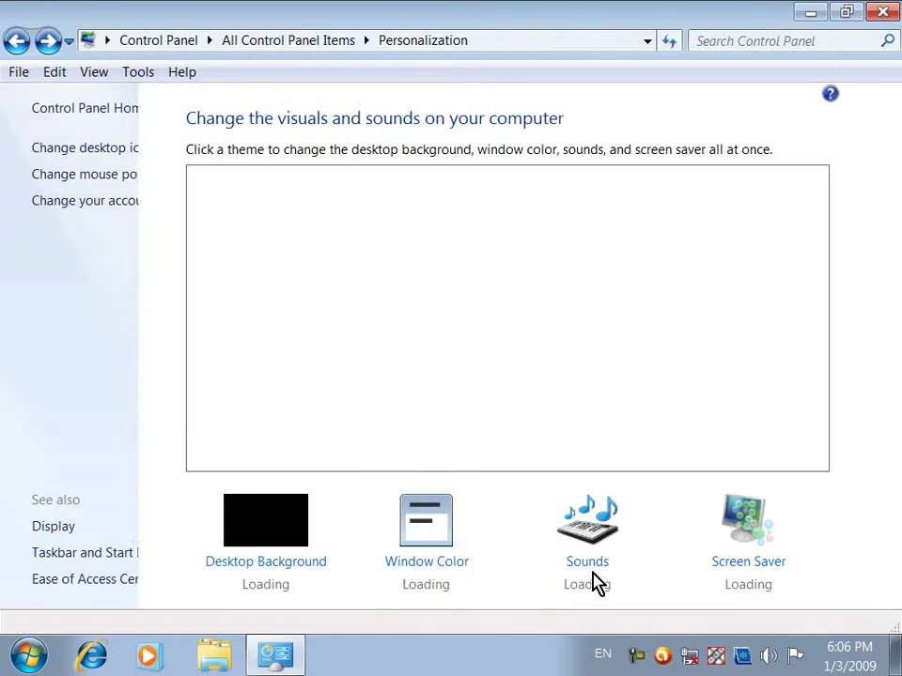
left_click(304, 659)
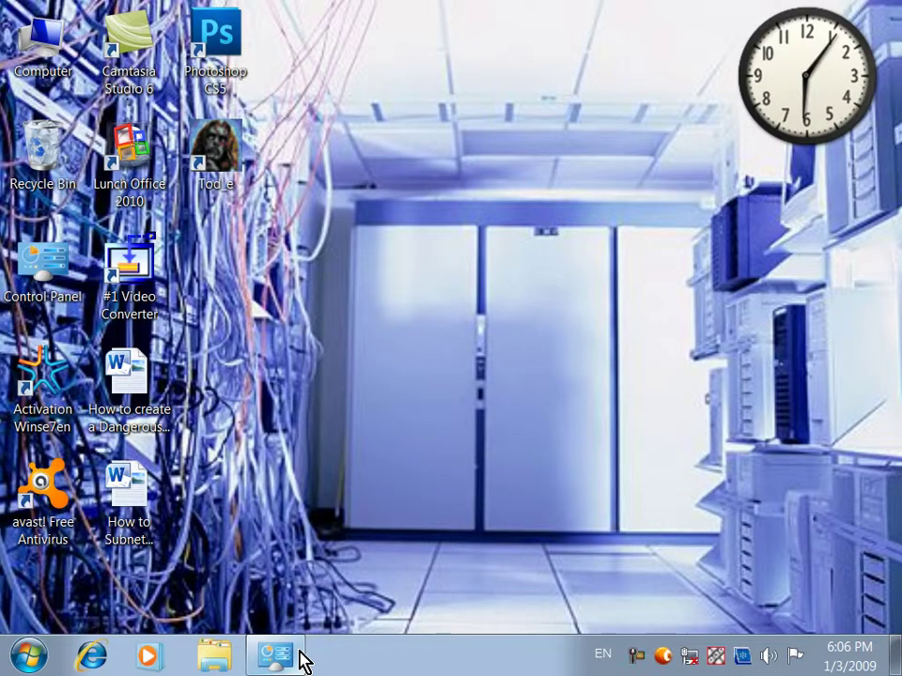
right_click(471, 257)
left_click(507, 312)
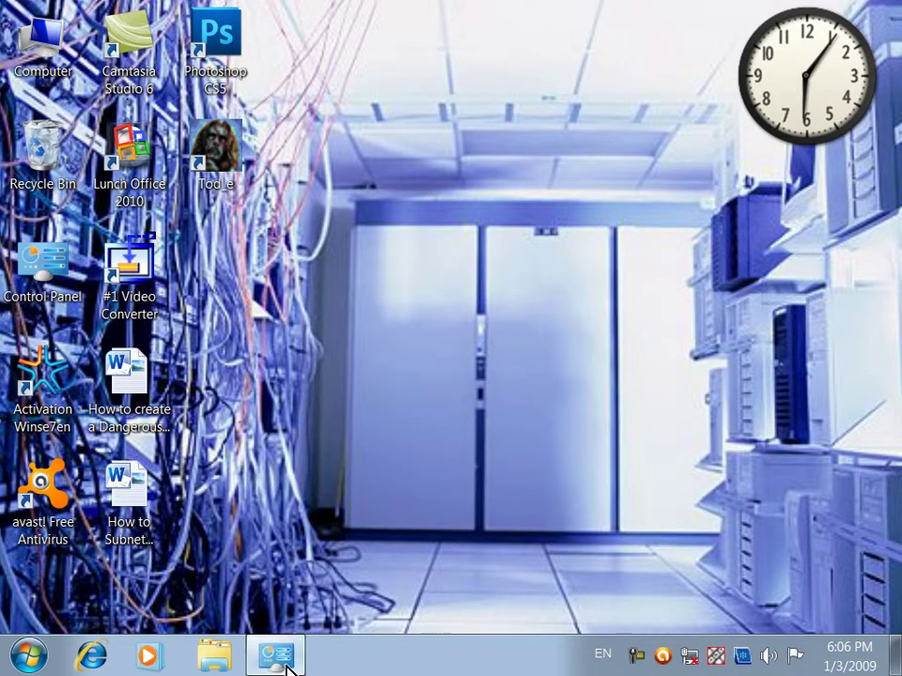
left_click(278, 657)
Reapply the My New Themes theme and check it on the desktop
left_click(456, 296)
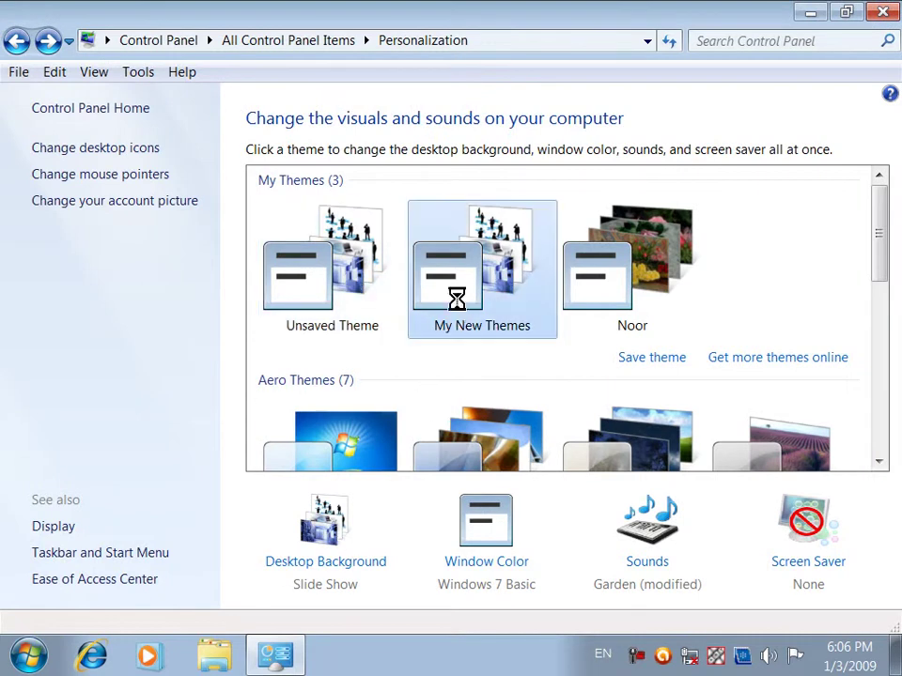
left_click(278, 656)
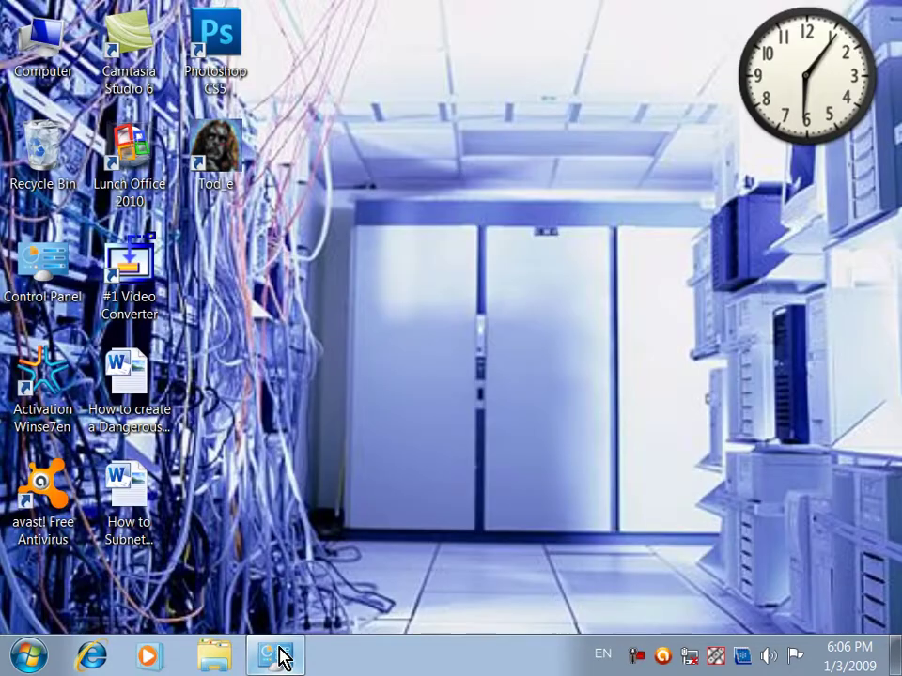
left_click(278, 656)
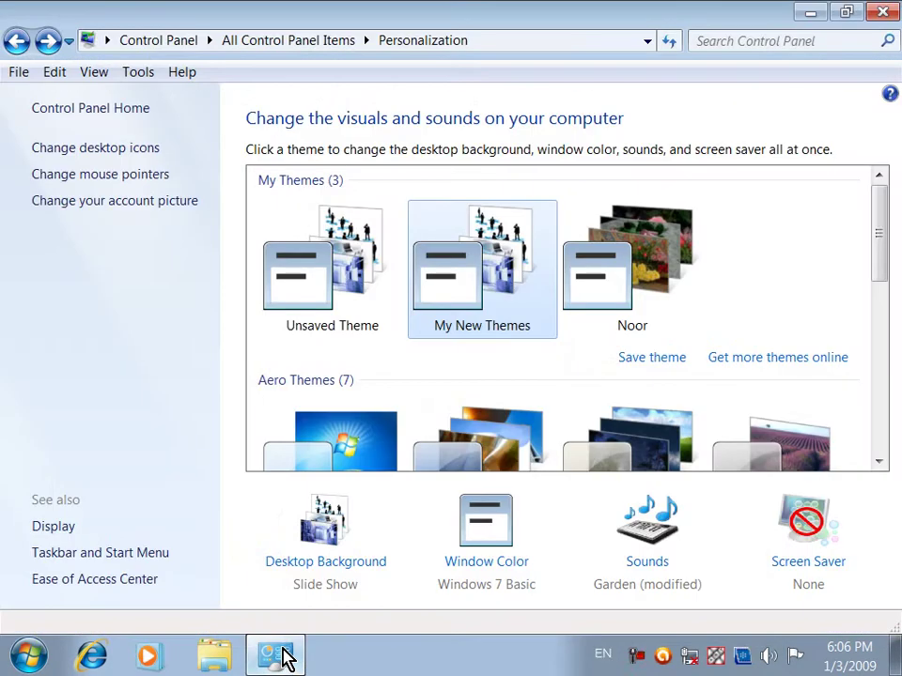
Limit the background slide show to the second, third and fourth pictures of Picture and Log, save the changes and check the desktop
left_click(352, 564)
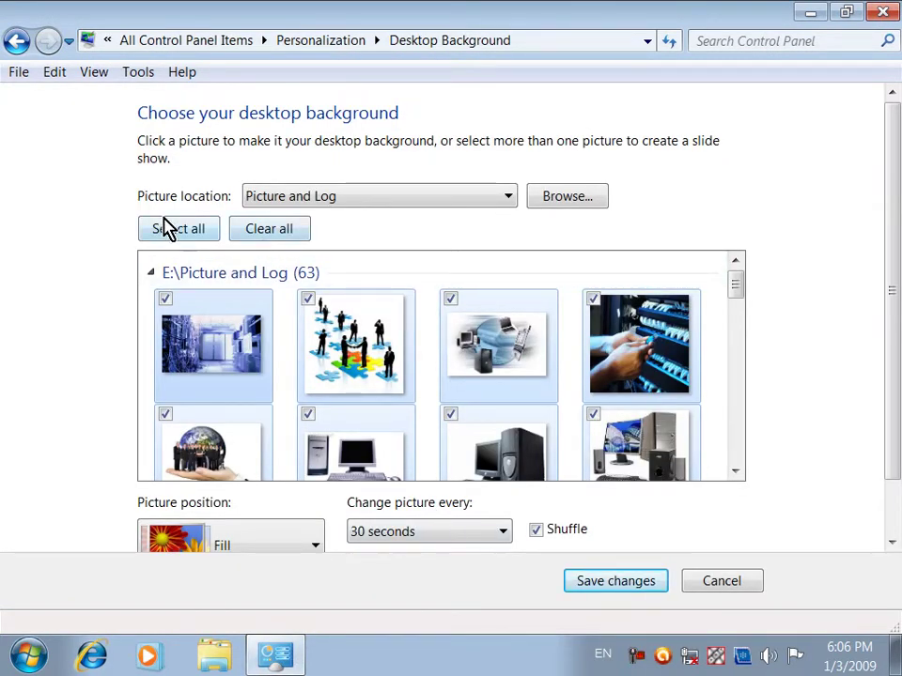
left_click(261, 235)
left_click(172, 307)
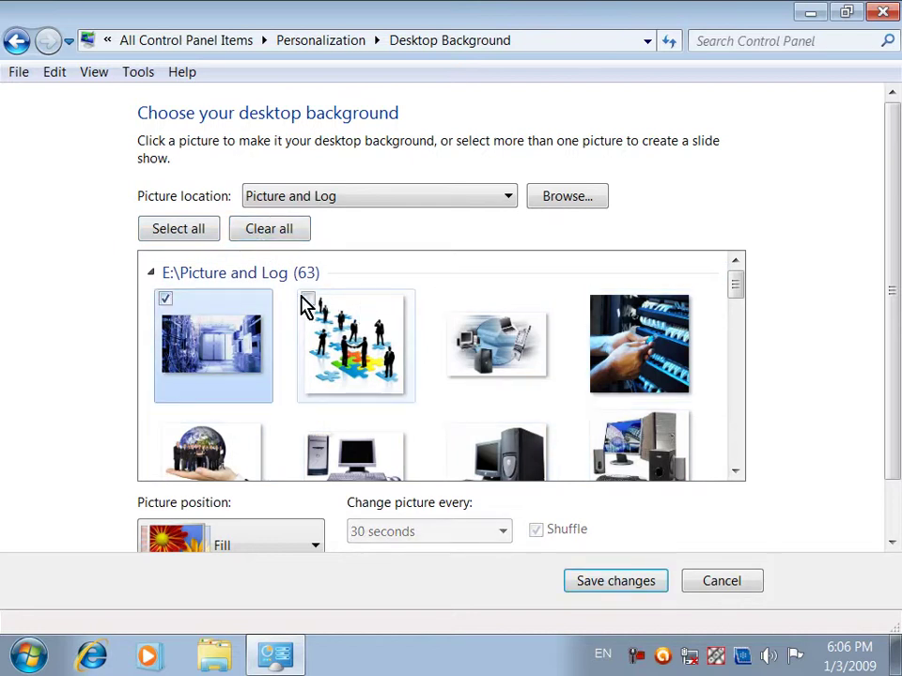
left_click(308, 300)
left_click(452, 300)
left_click(593, 299)
left_click(615, 582)
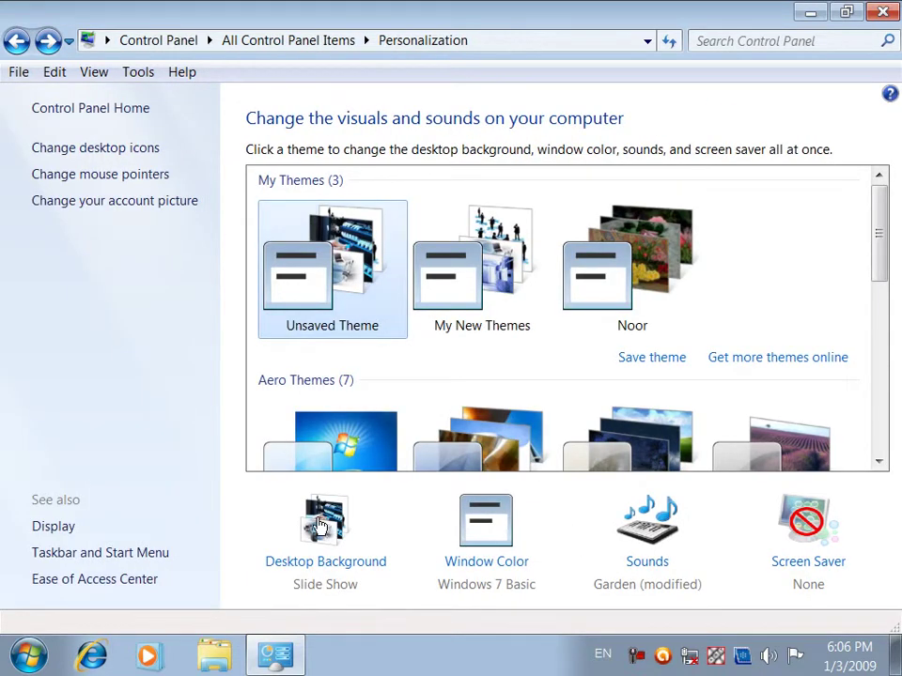
left_click(282, 667)
left_click(284, 667)
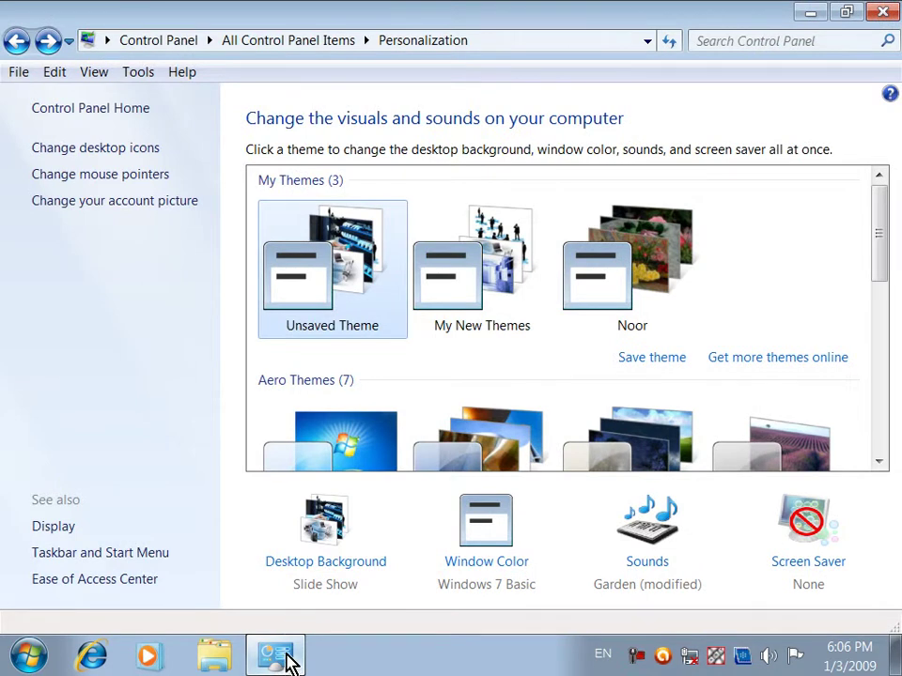
Include all pictures of Picture and Log in the background slide show, keep the Fill picture position and save the changes
left_click(329, 561)
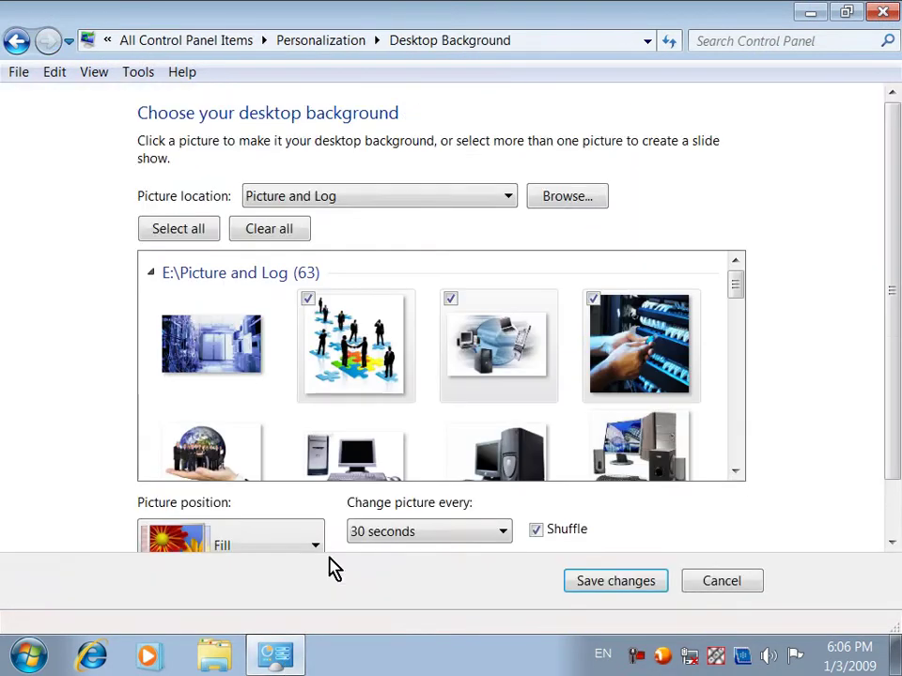
left_click(181, 228)
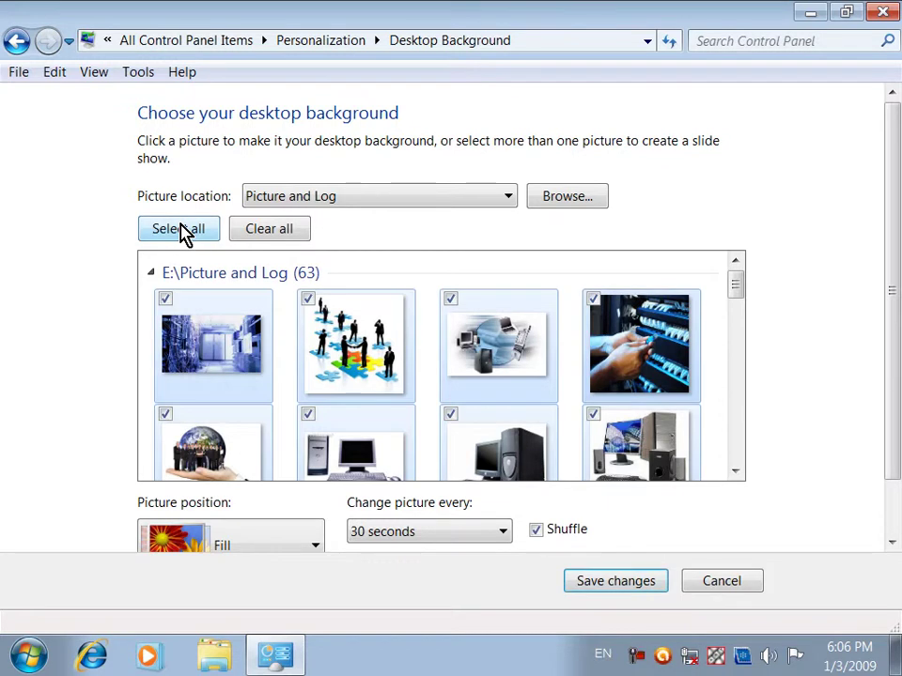
left_click_drag(736, 299, 335, 111)
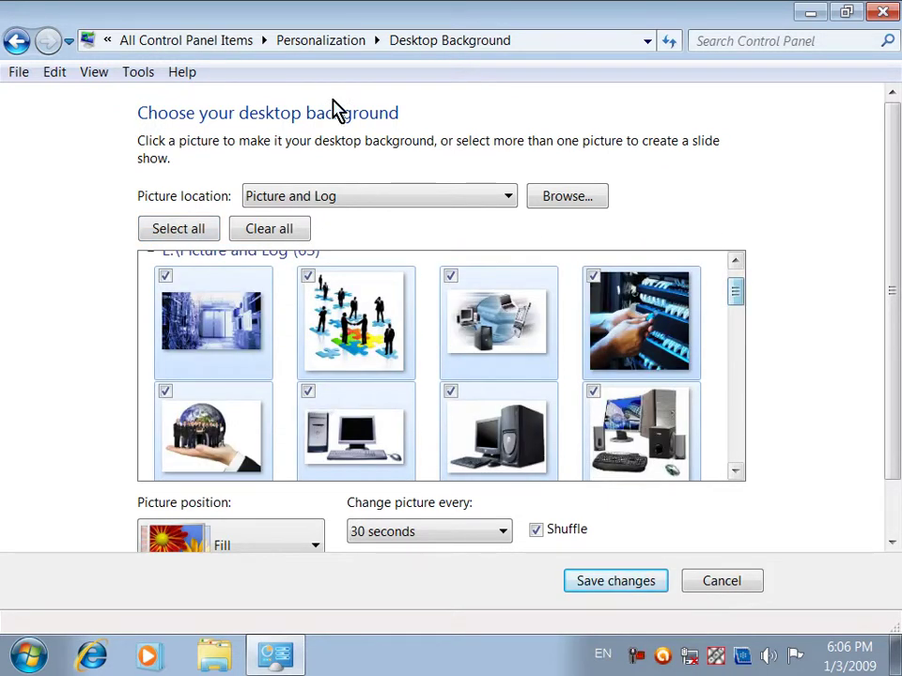
left_click(294, 545)
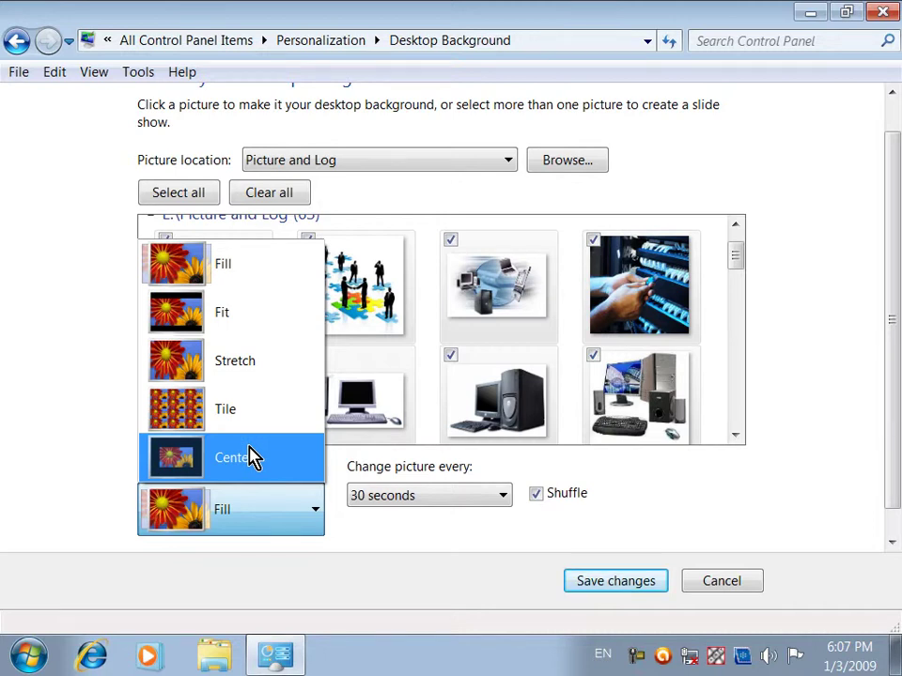
left_click(239, 266)
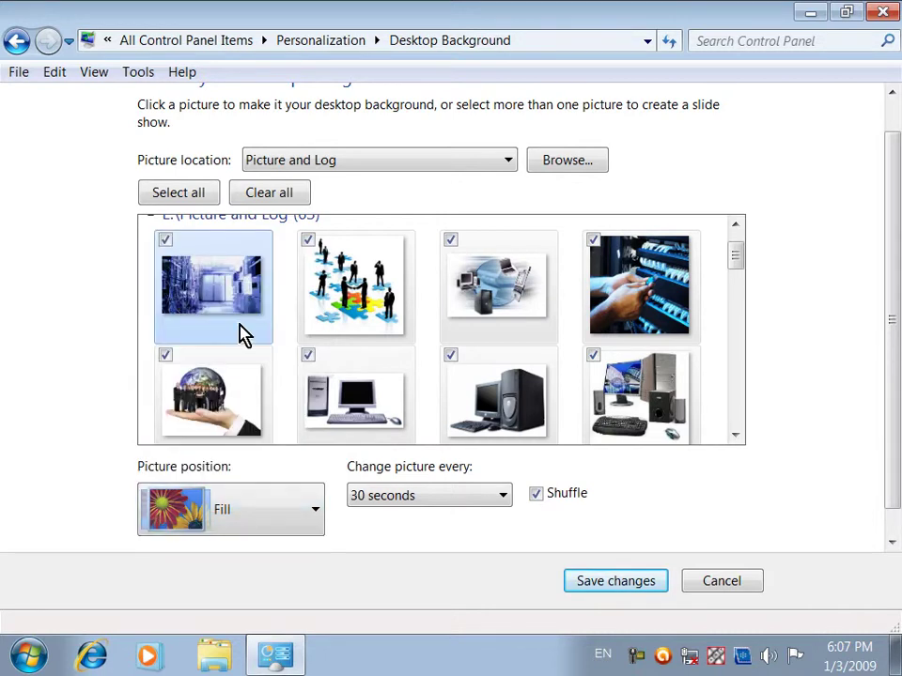
left_click(579, 582)
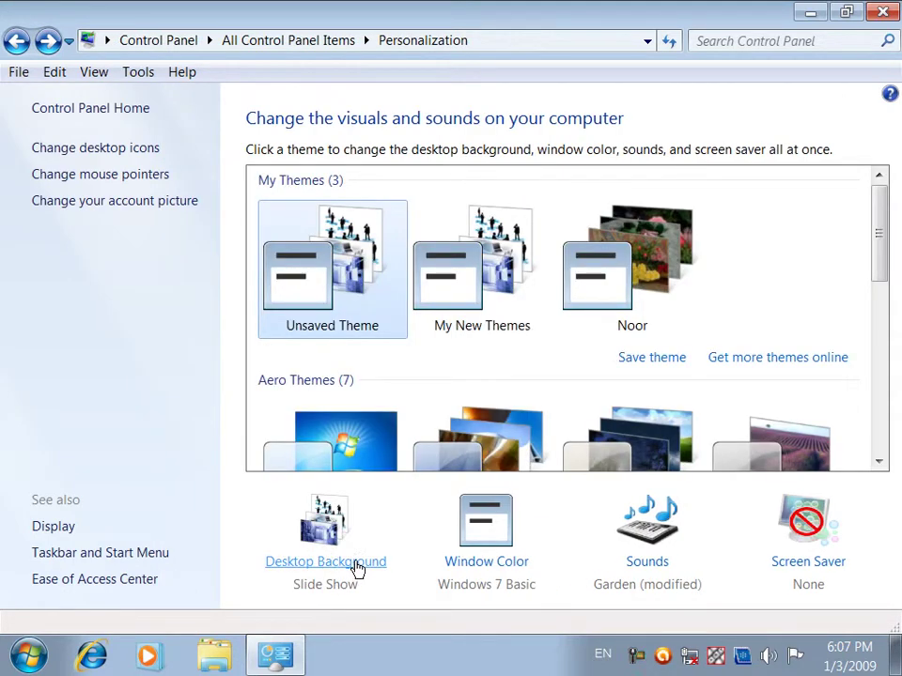
Apply the Noor theme and check it on the desktop
left_click(639, 269)
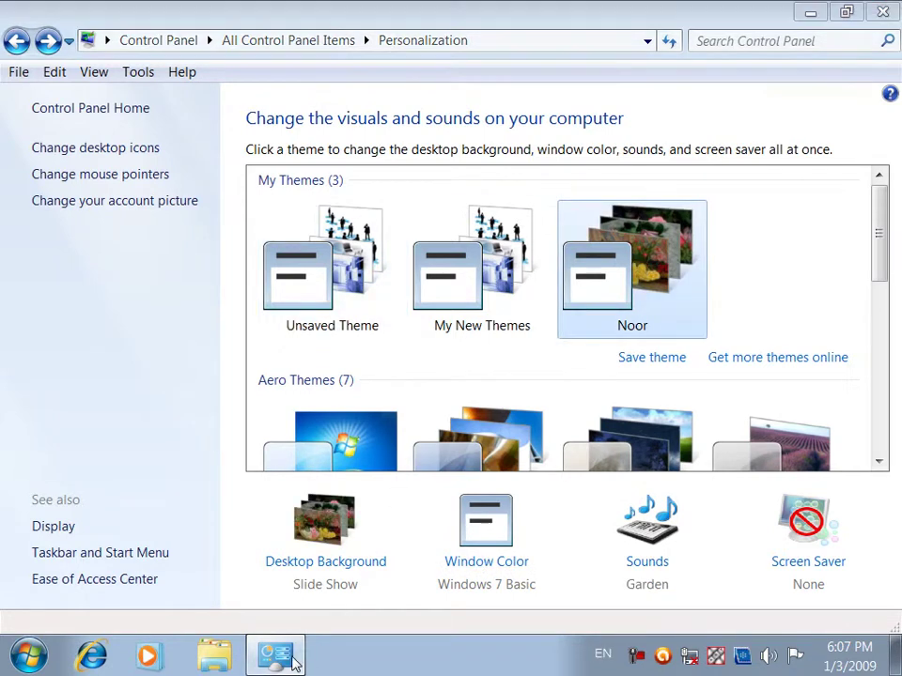
left_click(281, 655)
left_click(286, 658)
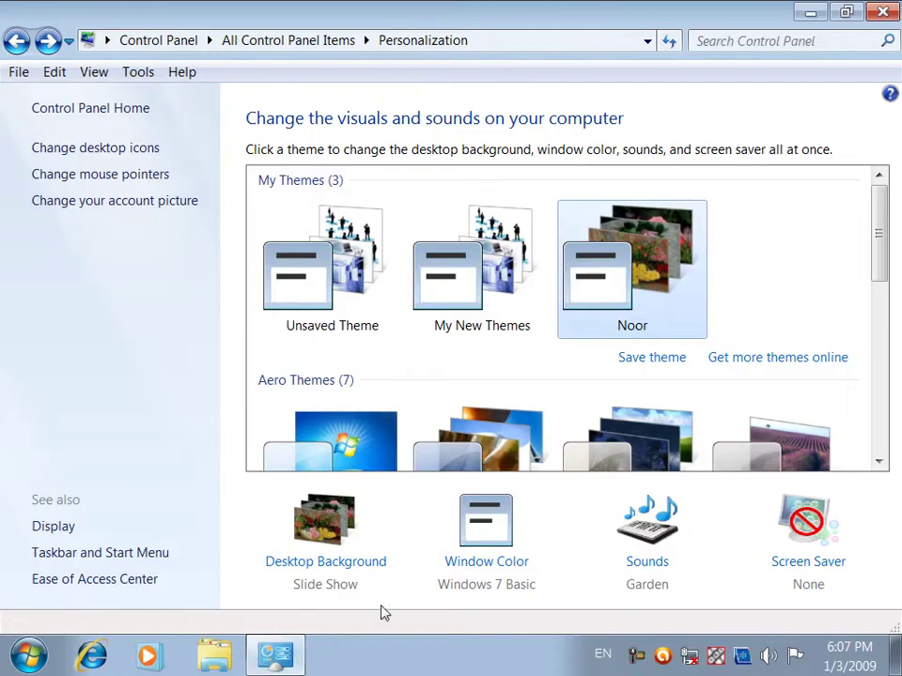
left_click(485, 561)
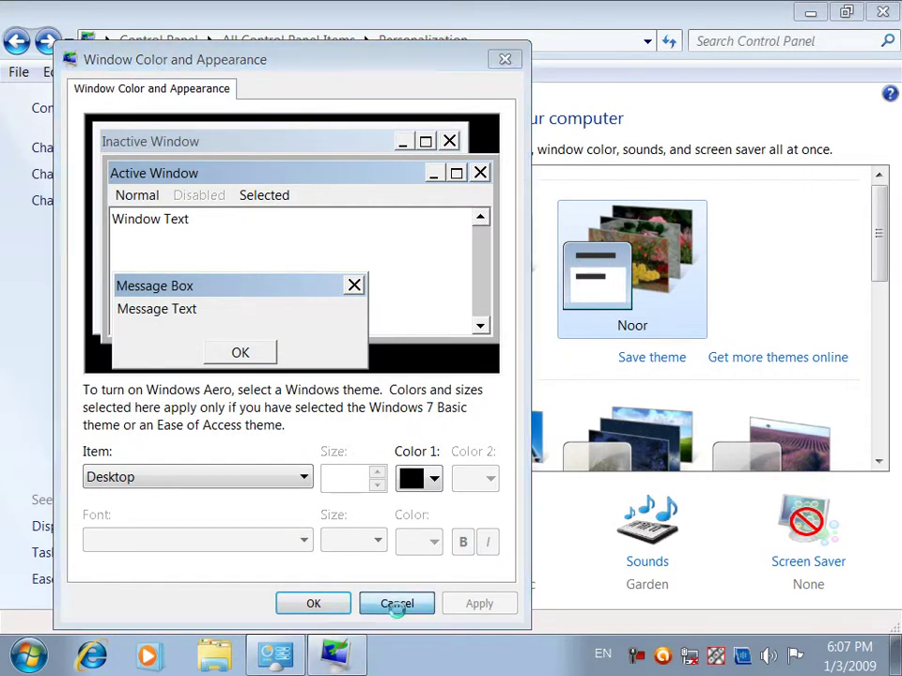
left_click(397, 608)
left_click(274, 658)
left_click(28, 656)
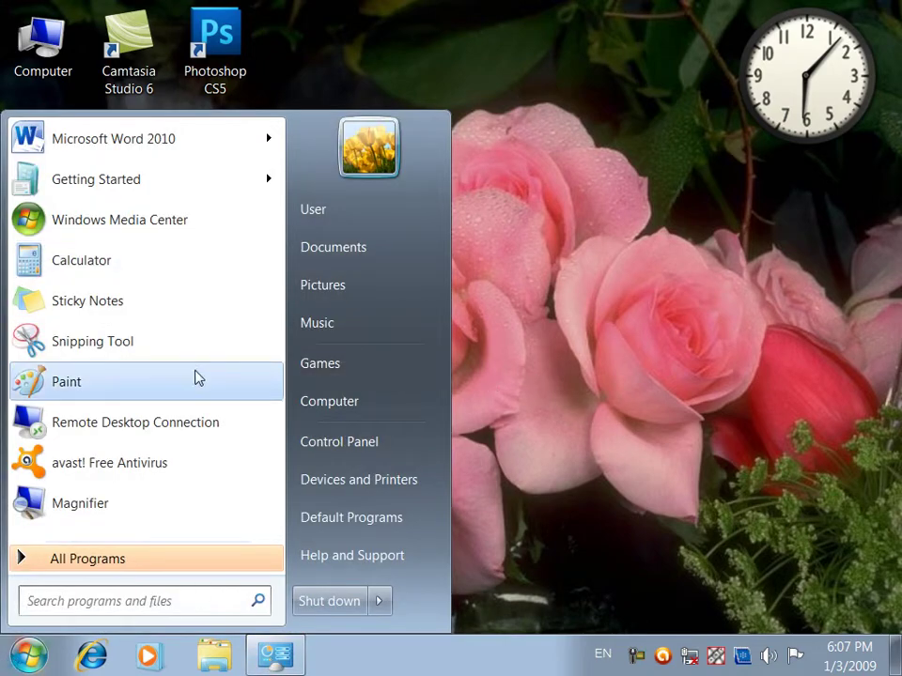
left_click(539, 330)
Open Notepad from the Run dialog, maximize its window and enter the sample text asdfghjkl
key("super+r")
type("notepad")
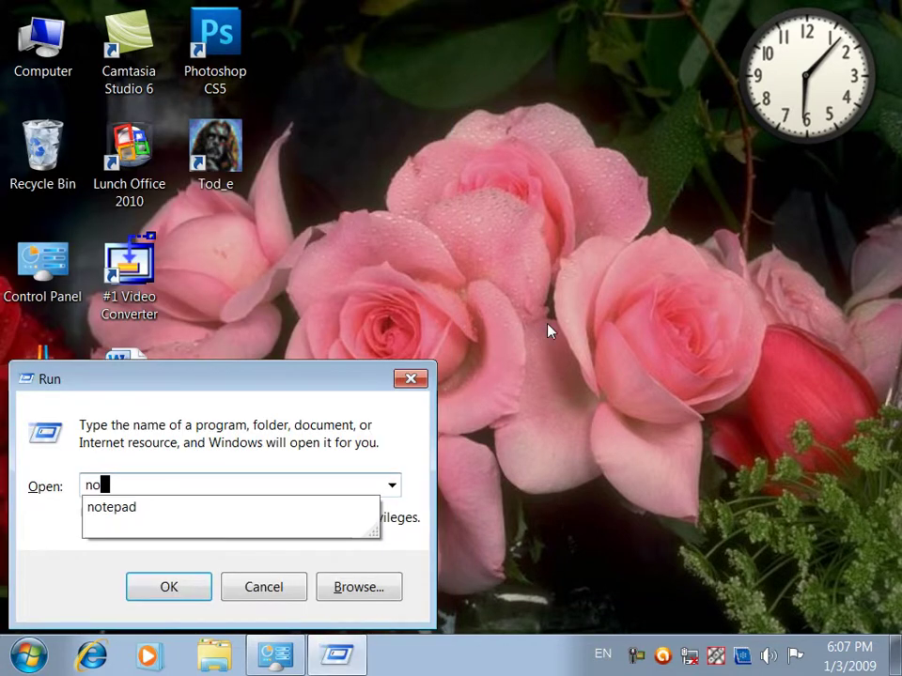
key("Return")
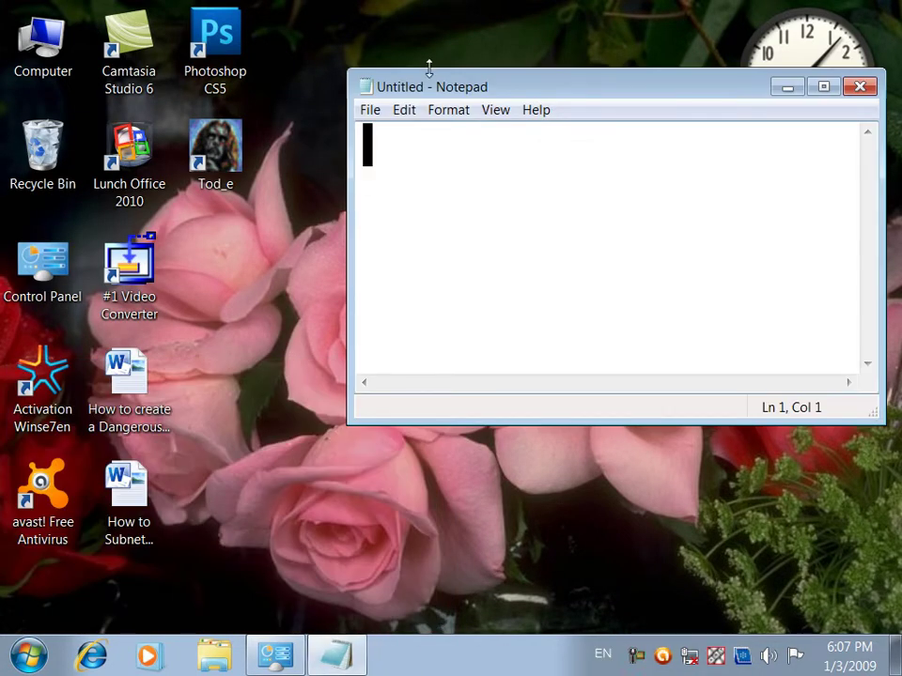
double_click(428, 69)
double_click(419, 22)
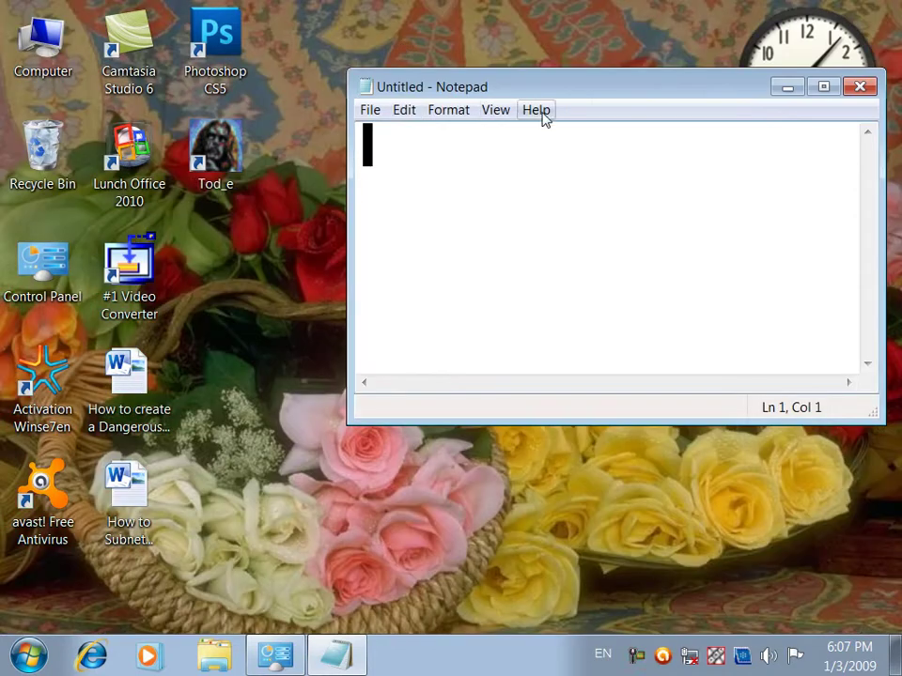
double_click(582, 94)
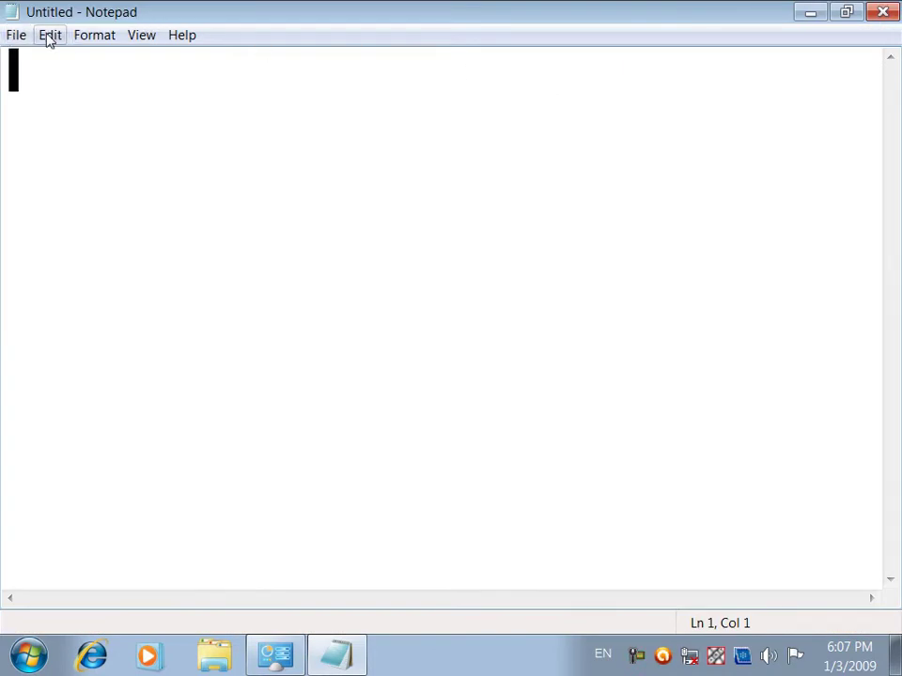
type("asdfghjkl")
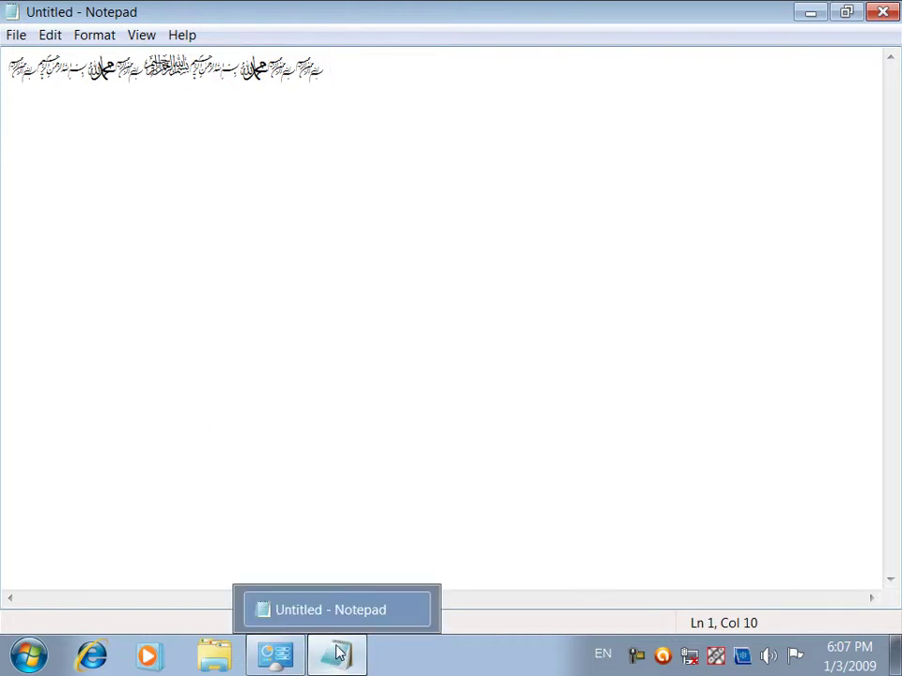
Examine the font options for the sample text, close them without changes and minimize Notepad
left_click_drag(391, 139, 1, 90)
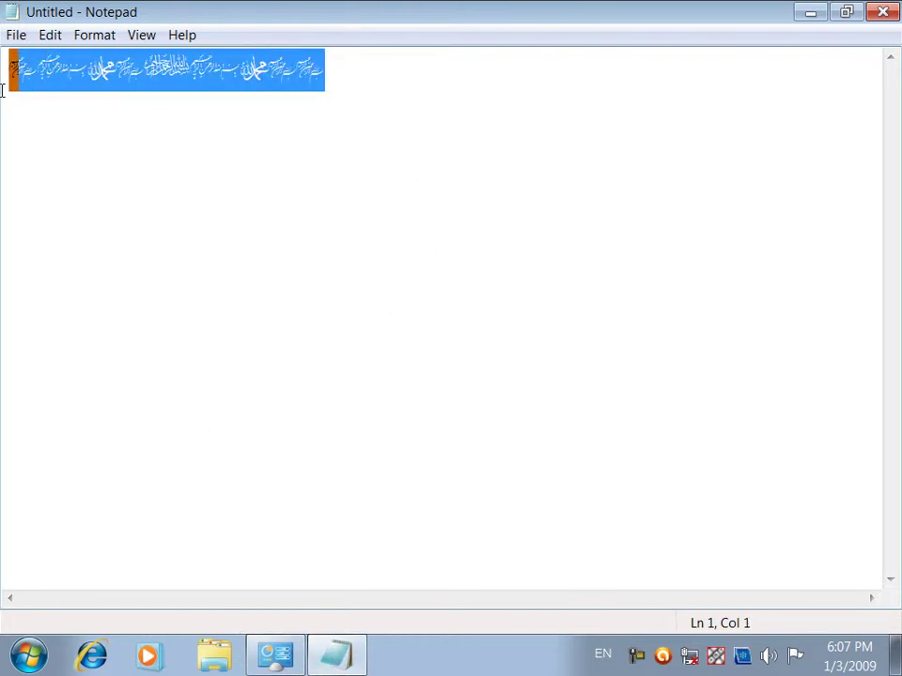
left_click(83, 38)
left_click(111, 81)
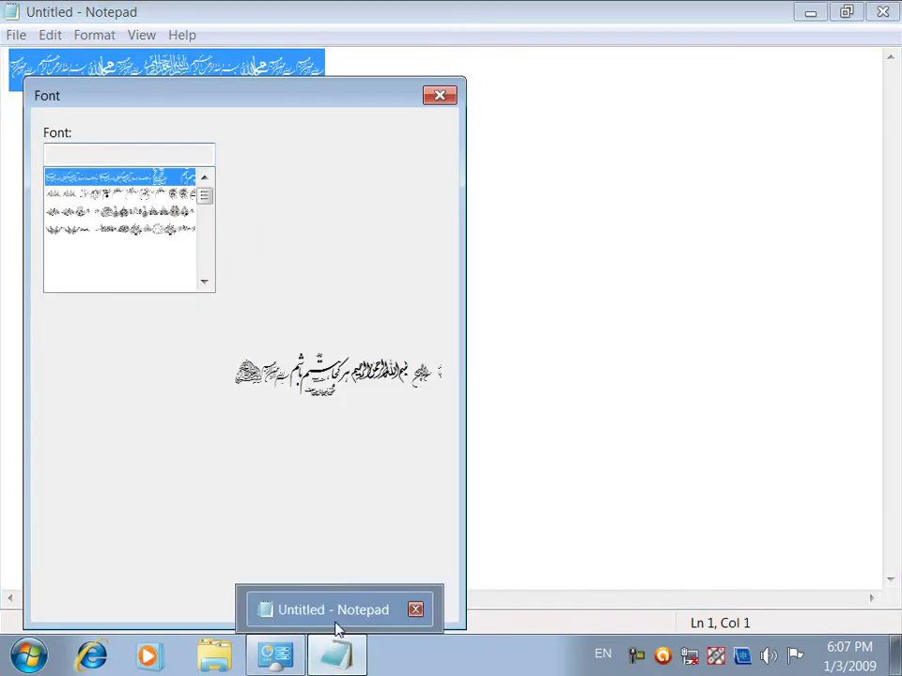
left_click(440, 95)
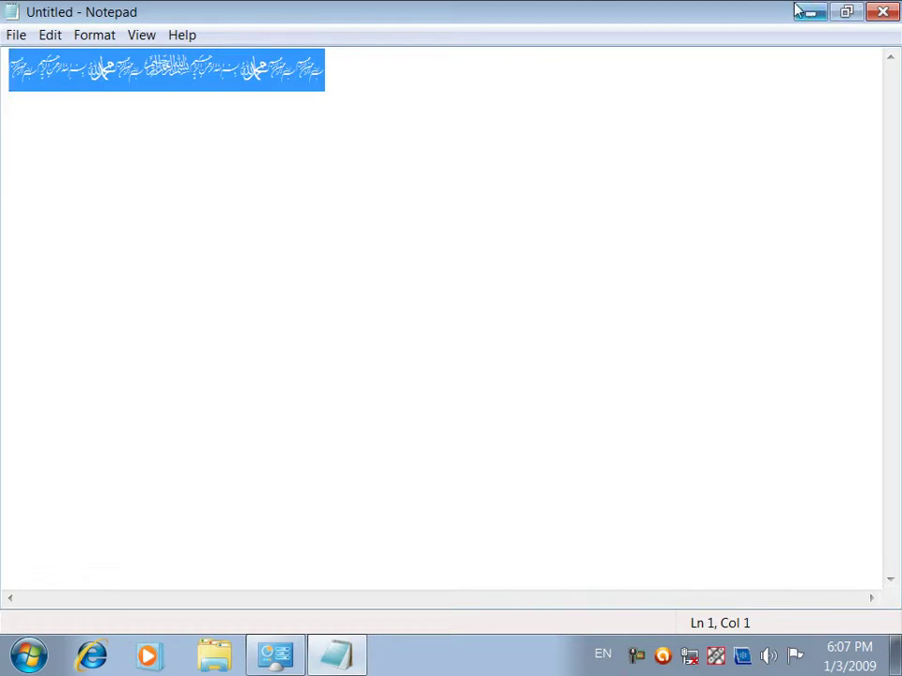
left_click(810, 12)
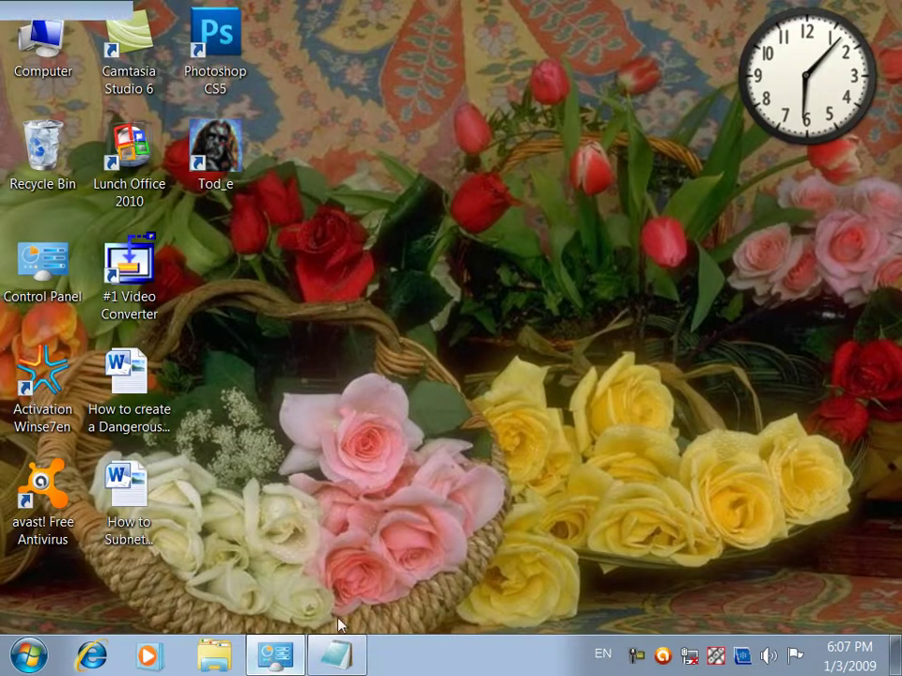
Open the Window Color and Appearance settings from Personalization and select the Menu item for editing
left_click(276, 654)
left_click(493, 568)
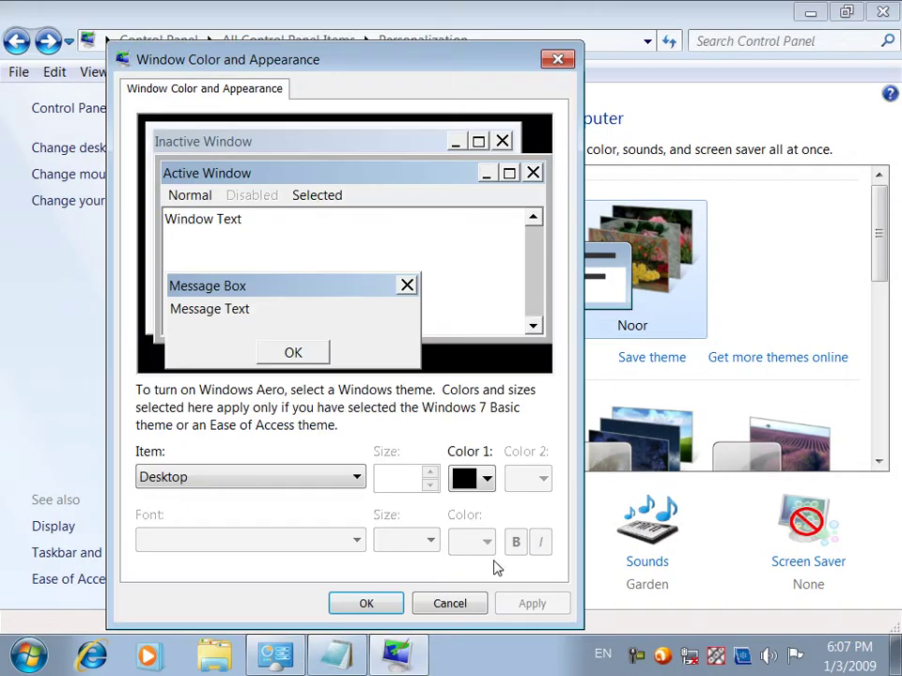
left_click(318, 200)
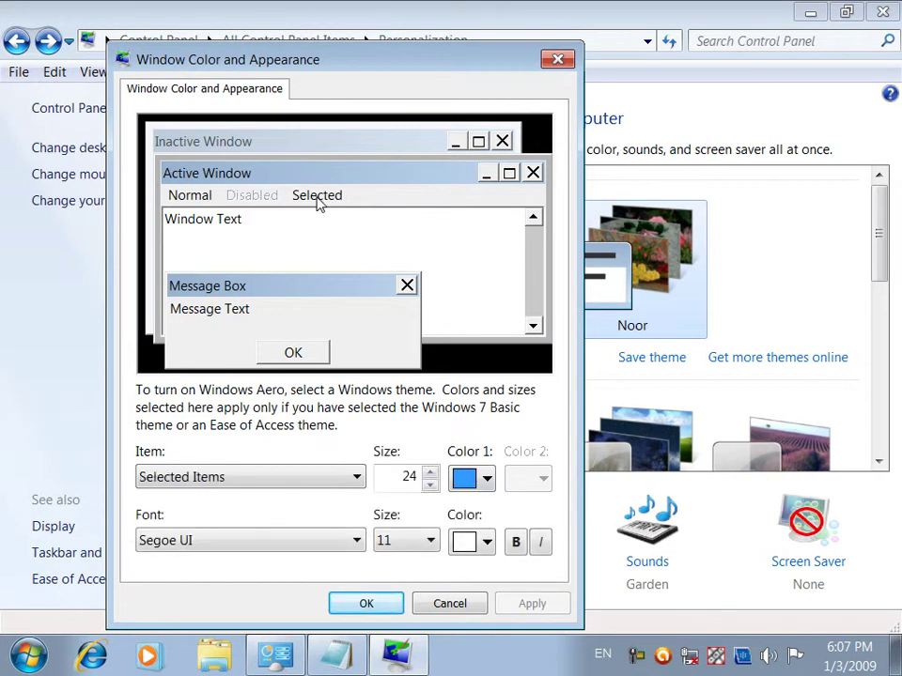
left_click(193, 197)
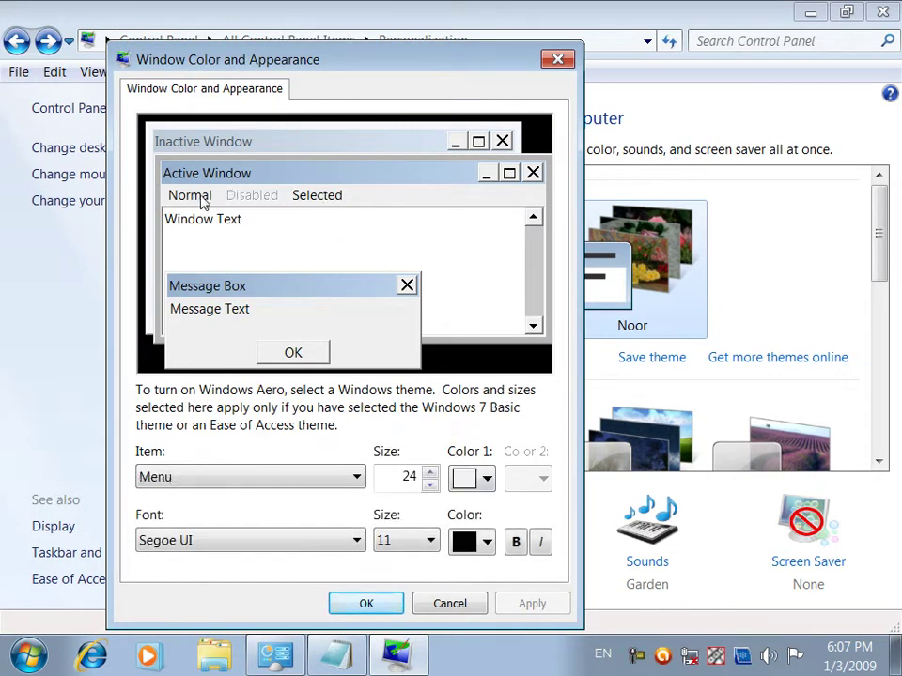
left_click(487, 479)
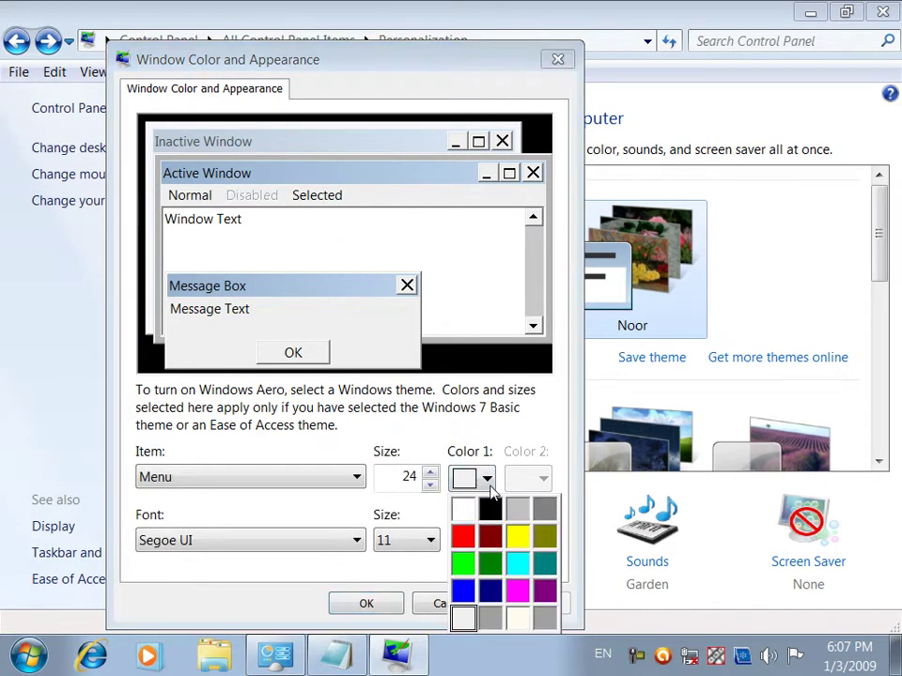
left_click(494, 483)
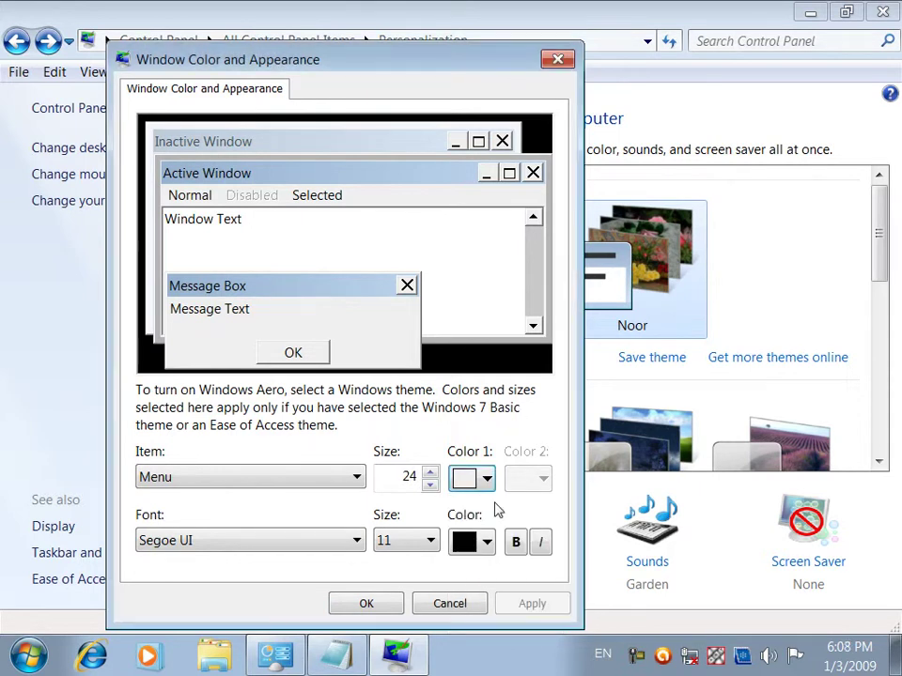
Set the Menu font to blue, bold and size 19, apply it and check the menus in Notepad
left_click(487, 542)
left_click(464, 451)
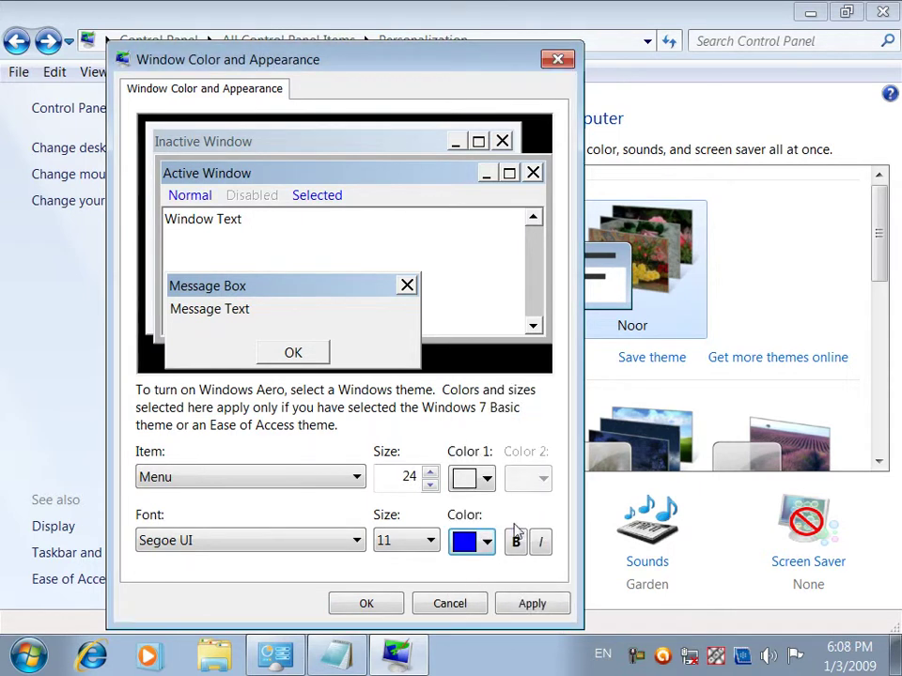
left_click(516, 542)
left_click(433, 545)
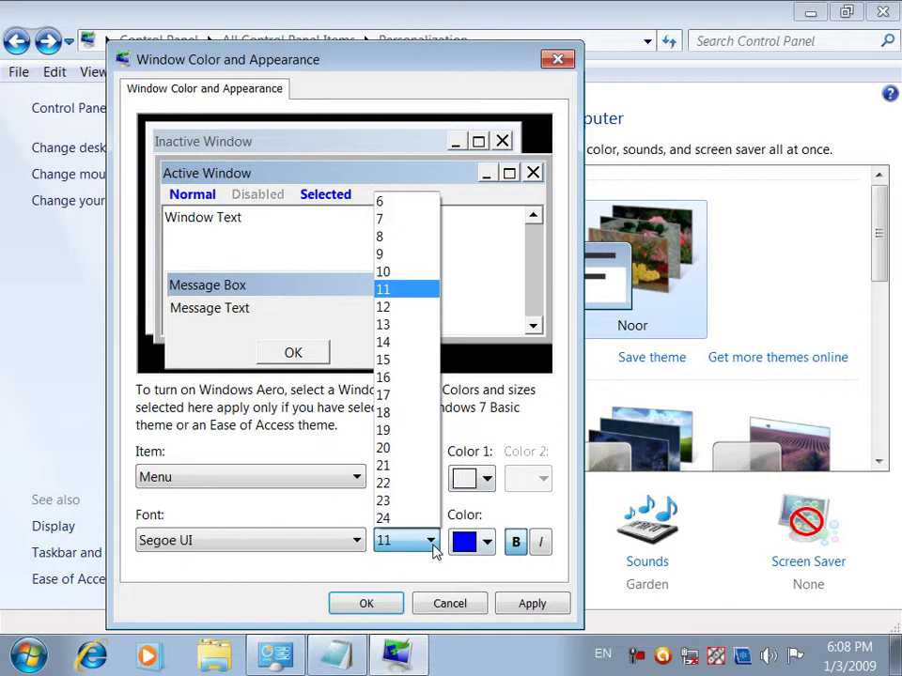
left_click(411, 429)
left_click(529, 604)
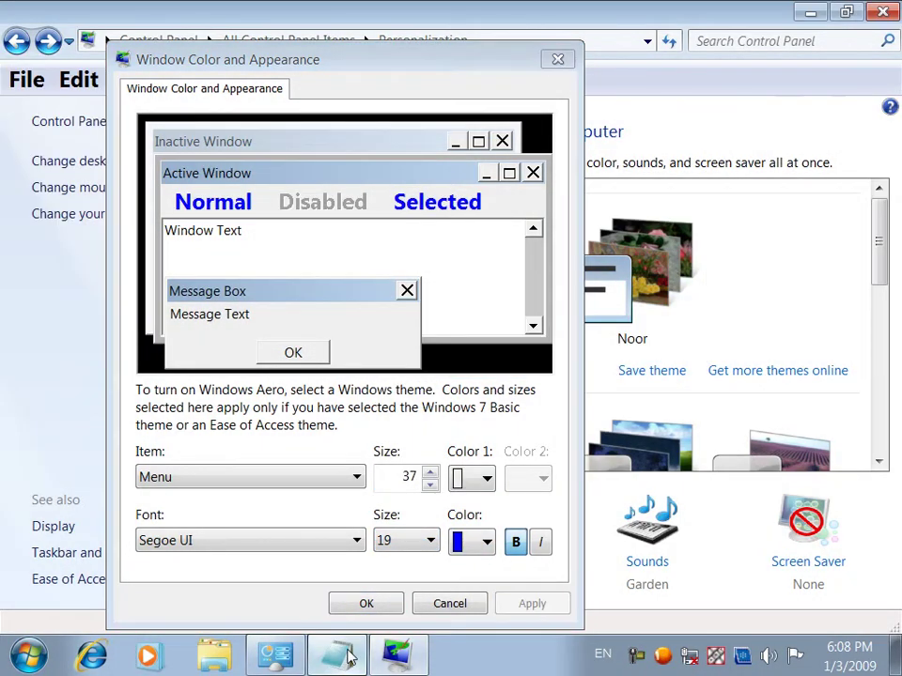
left_click(348, 657)
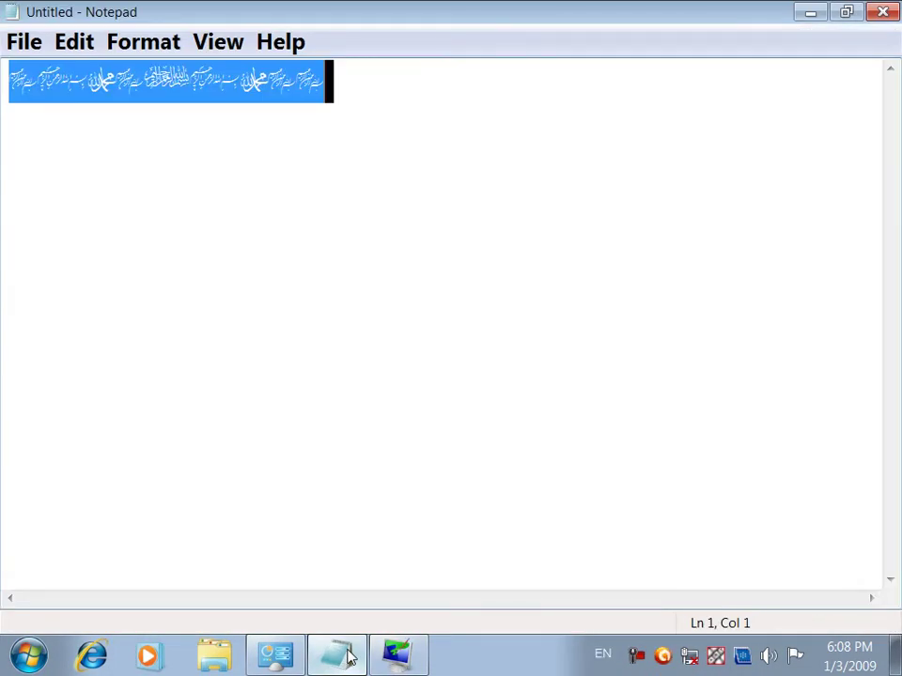
left_click(226, 301)
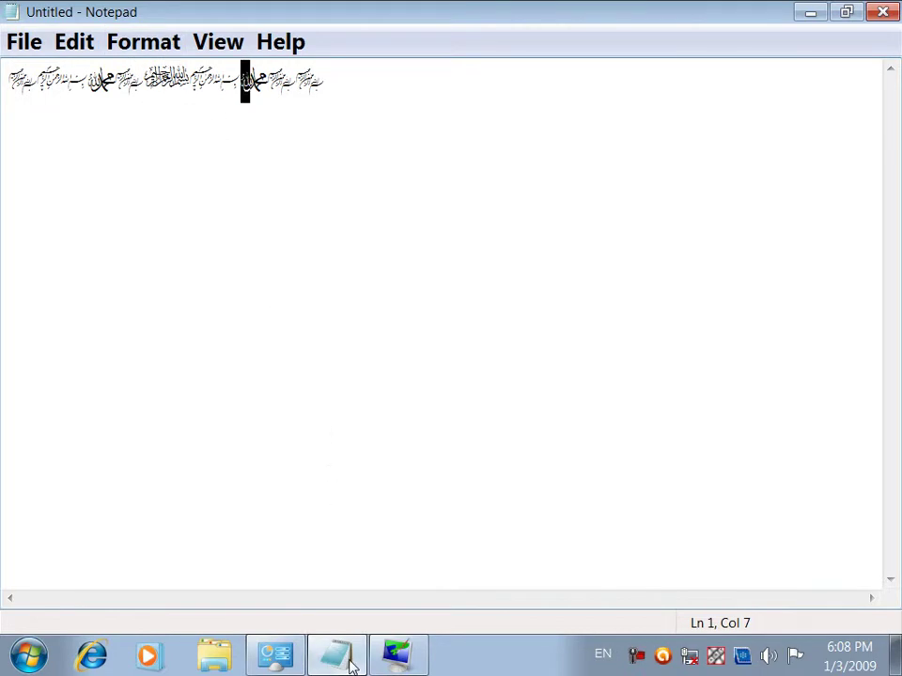
left_click(380, 663)
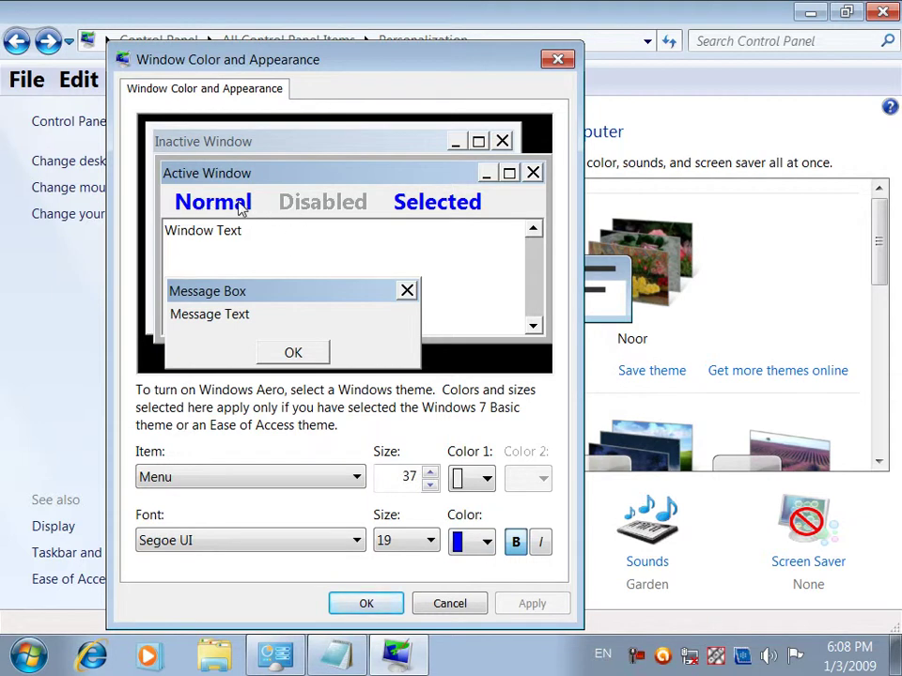
Set the Menu font color to black, apply it and check the result in Notepad
left_click(478, 540)
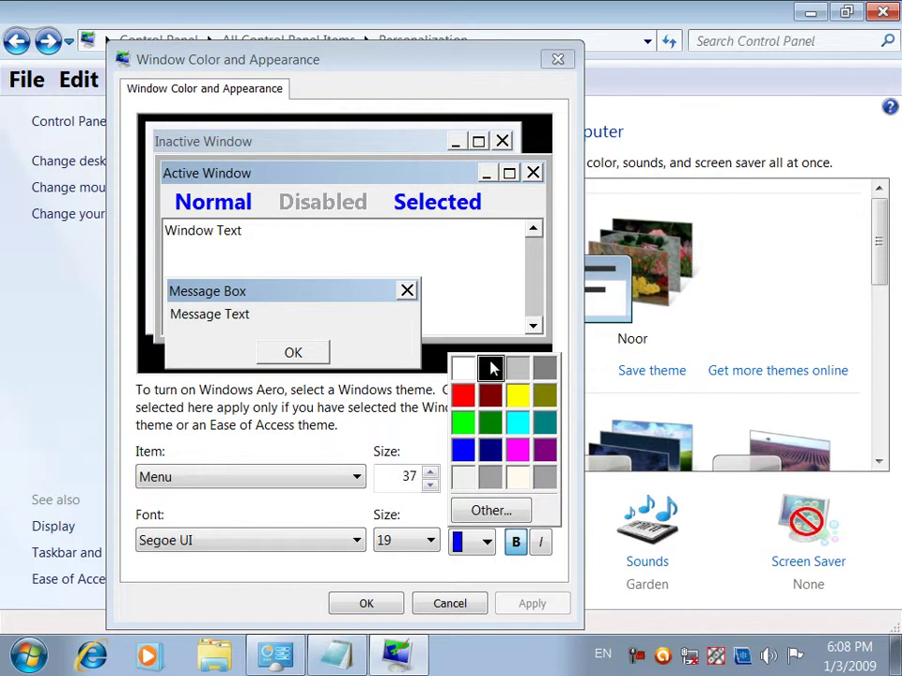
left_click(490, 368)
left_click(528, 605)
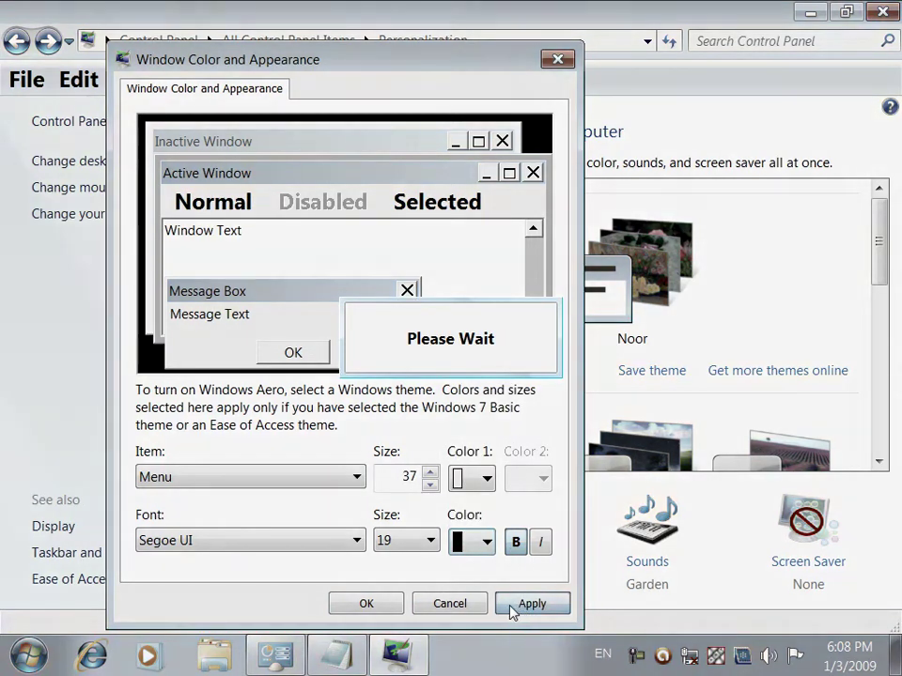
left_click(350, 663)
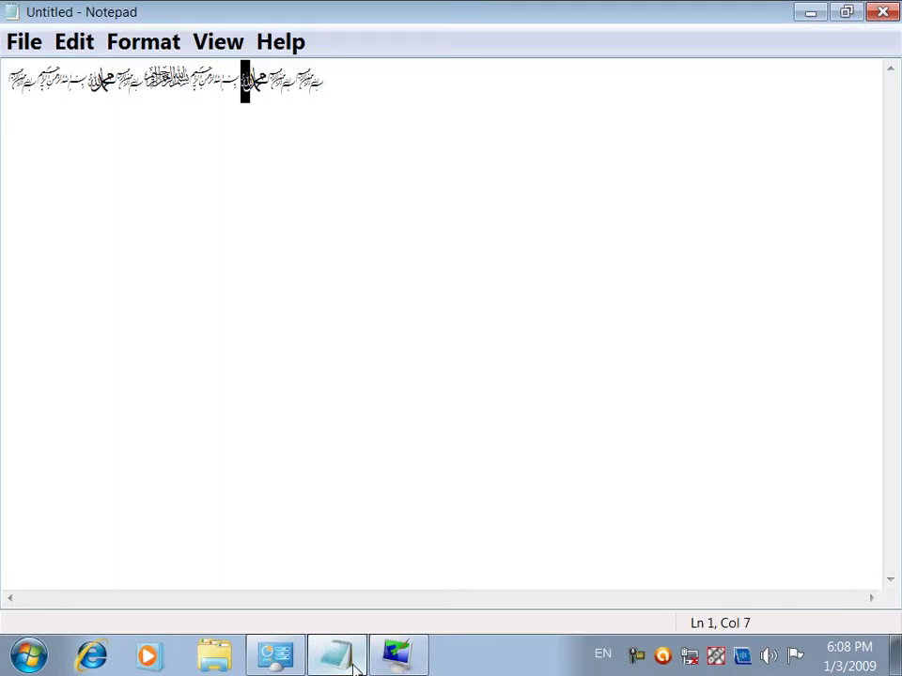
left_click(350, 667)
Set the Menu font to size 11 without bold, apply it and check the menus in Notepad
left_click(403, 537)
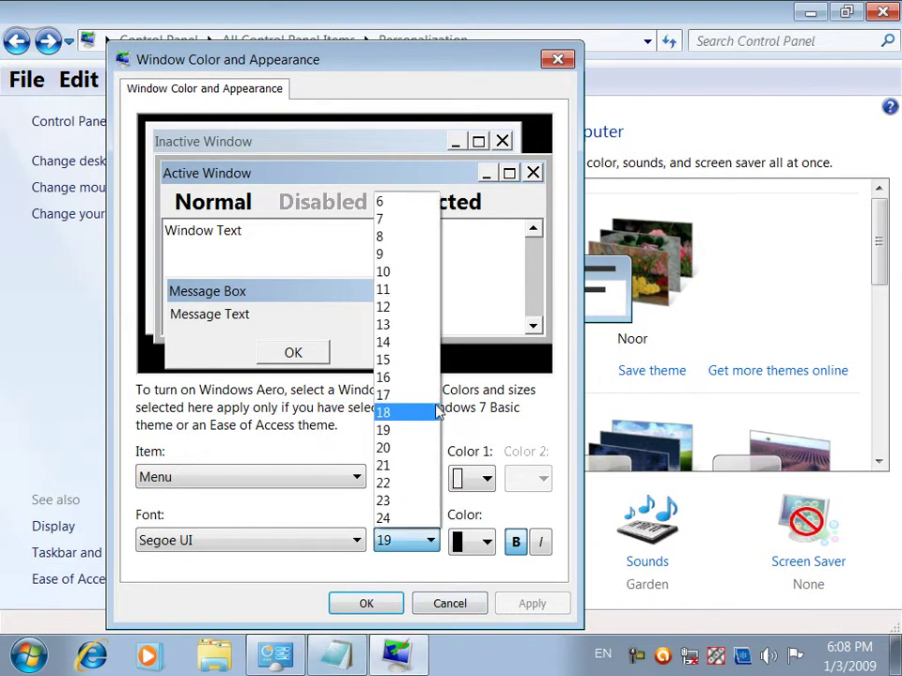
left_click(417, 252)
left_click(515, 543)
left_click(432, 542)
left_click(402, 284)
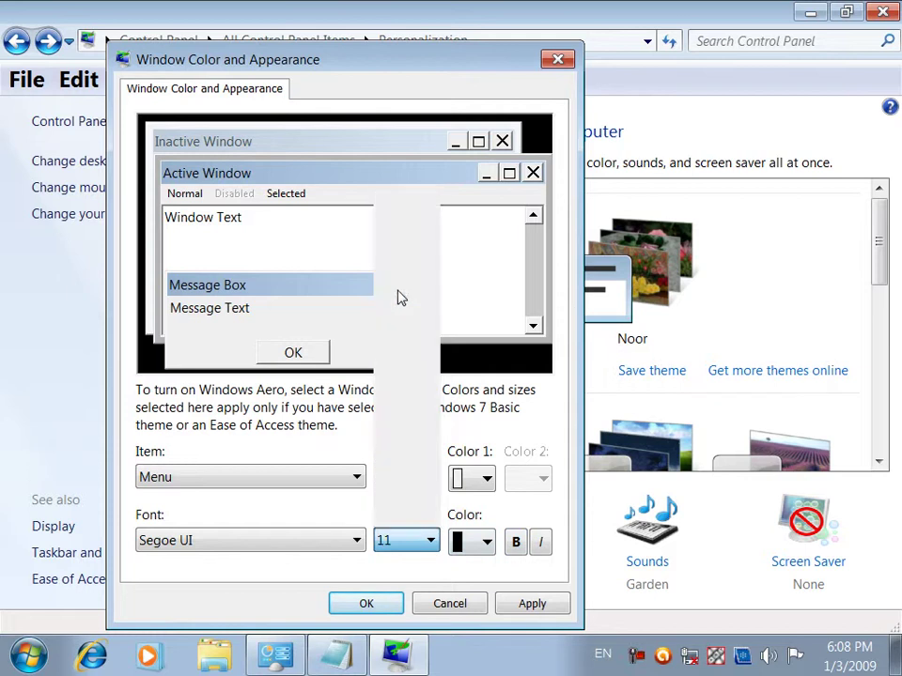
left_click(533, 604)
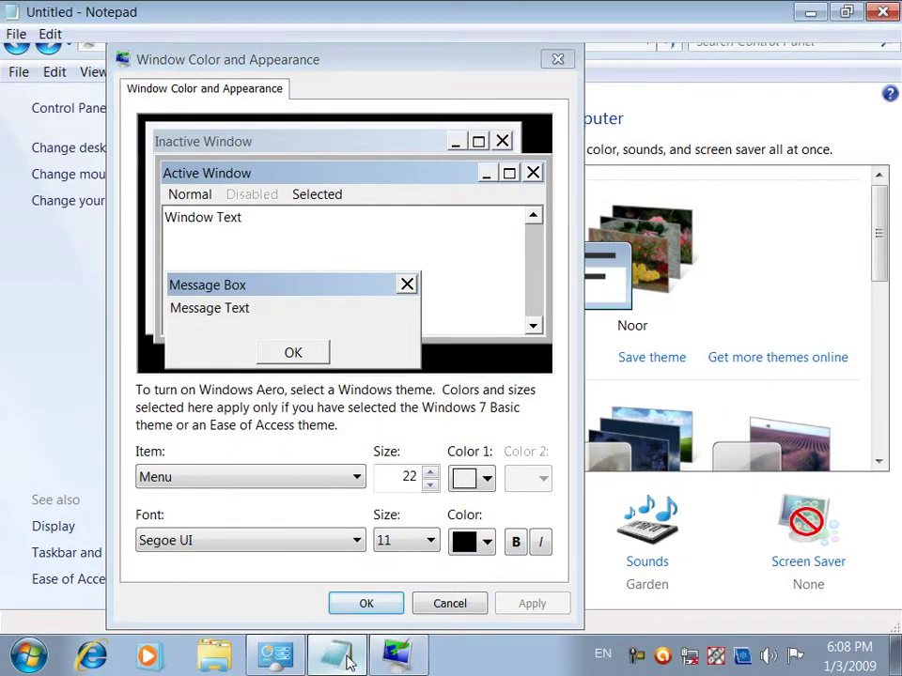
left_click(339, 657)
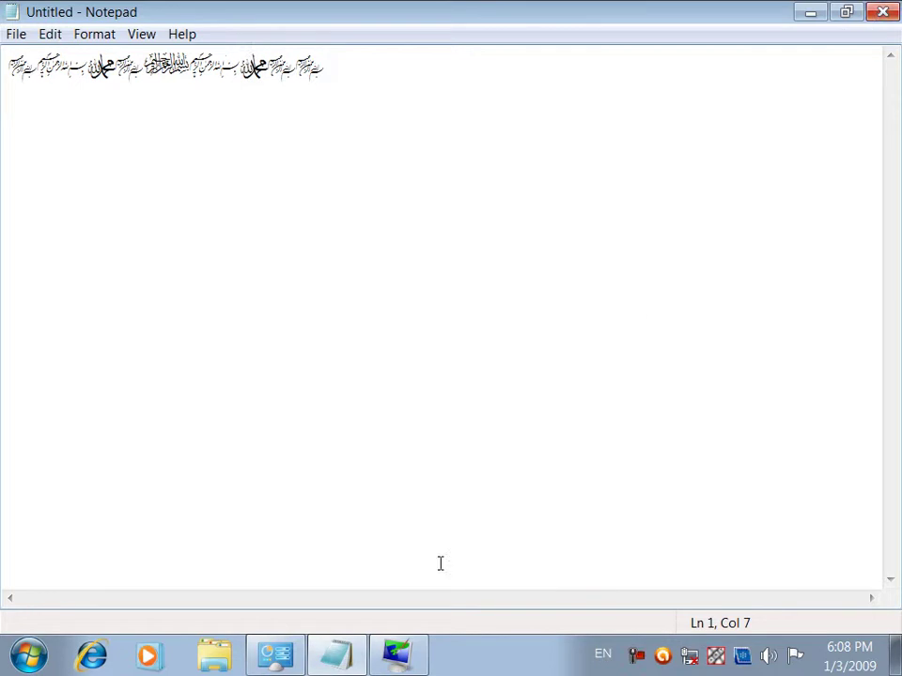
left_click(357, 649)
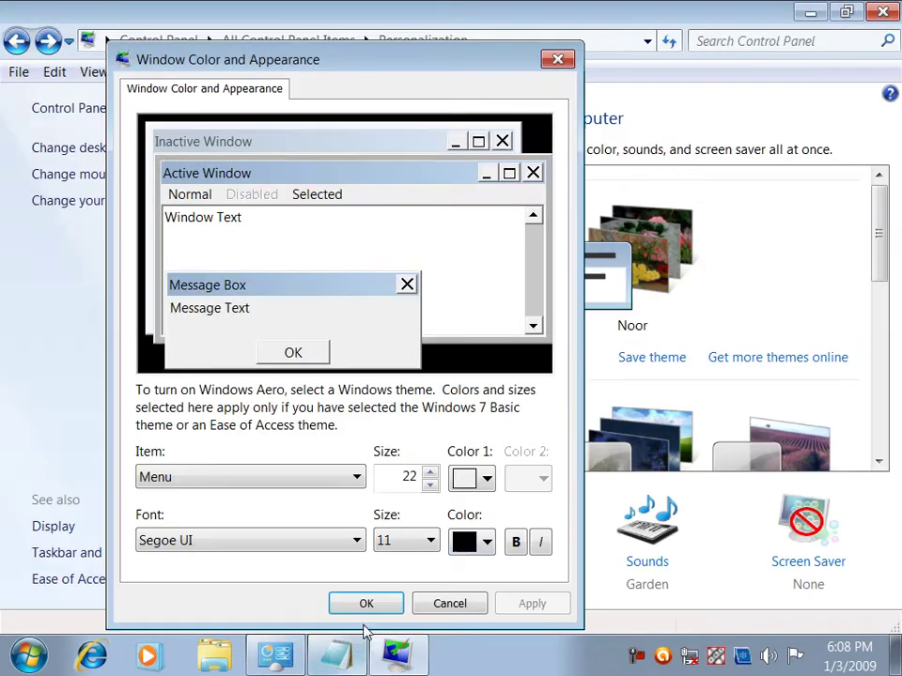
Set the Caption Buttons size to 39, apply it and check the window buttons in Notepad
left_click(487, 177)
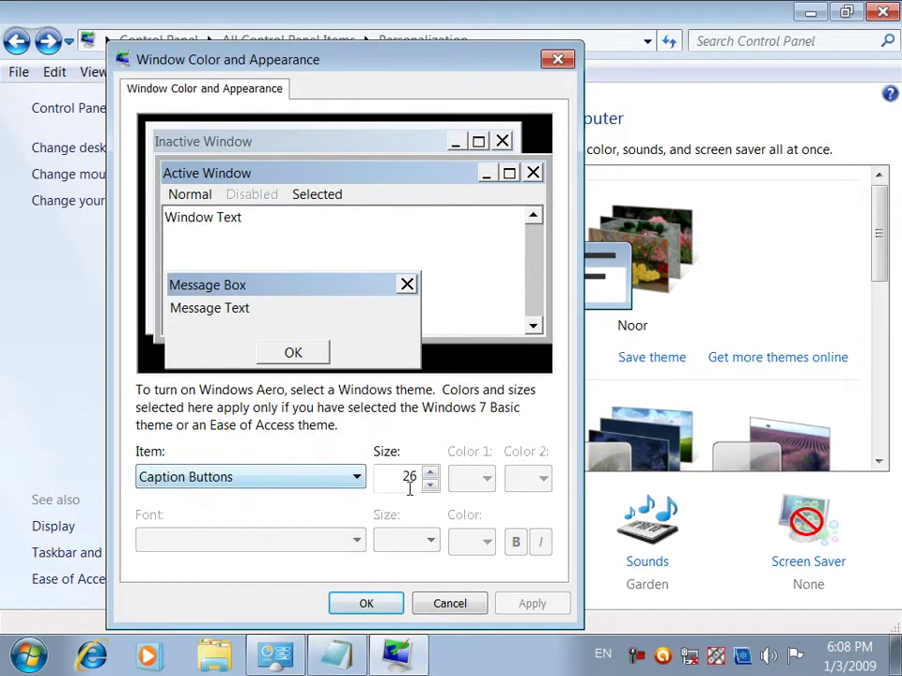
left_click_drag(429, 479, 428, 479)
left_click(528, 605)
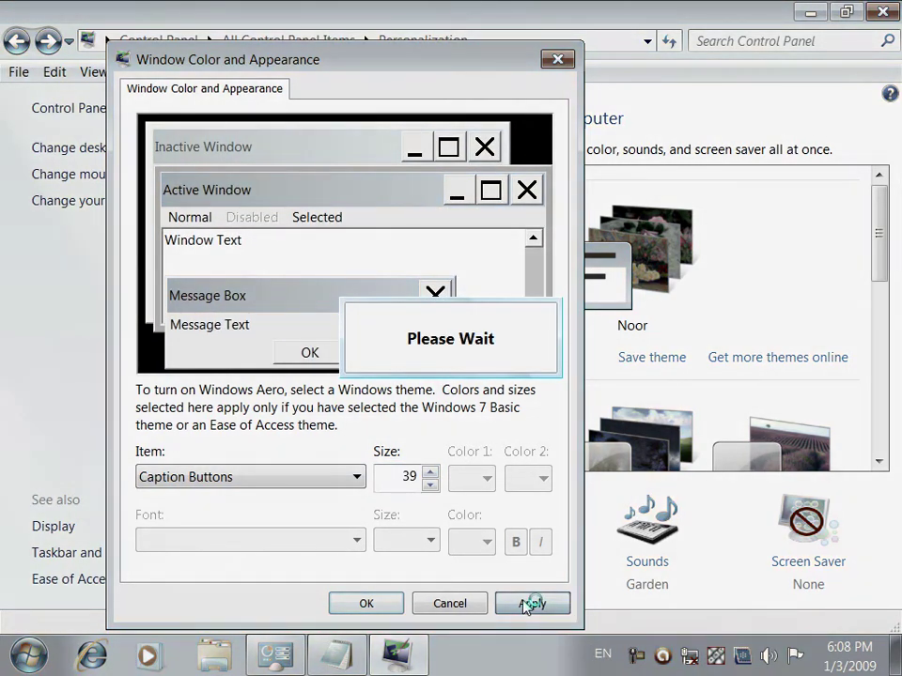
left_click(343, 657)
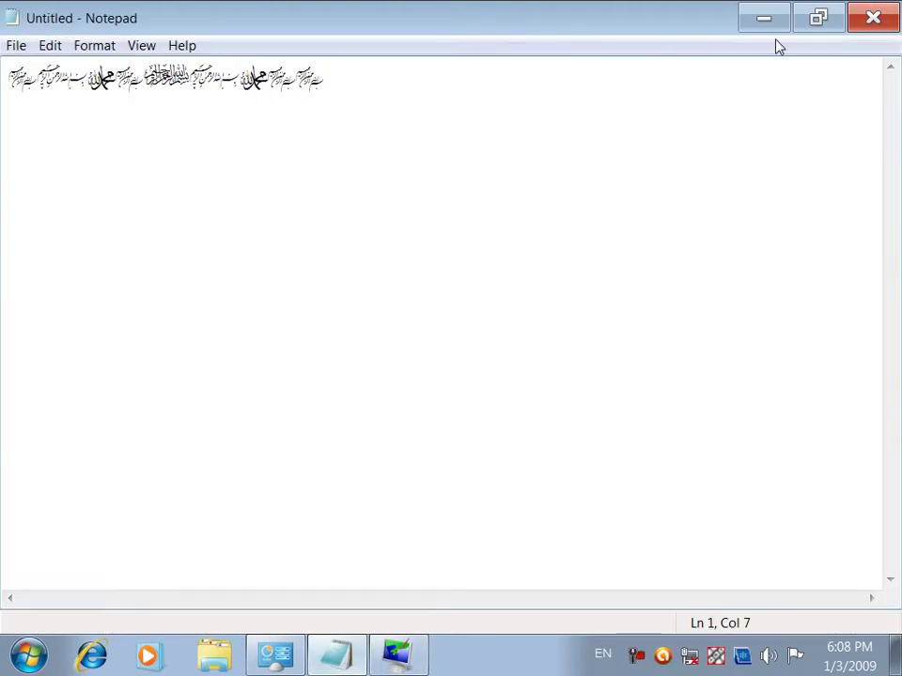
left_click(336, 657)
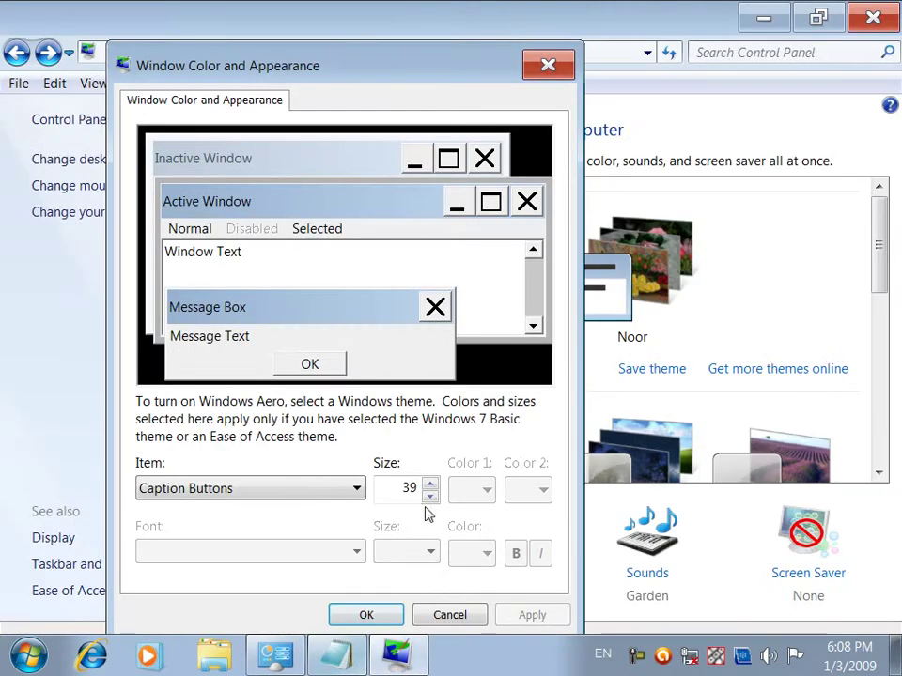
Reduce the Caption Buttons size to 29, apply it and check the result in Notepad
left_click(430, 498)
left_click(431, 499)
left_click(428, 483)
left_click(429, 483)
left_click(428, 483)
left_click(430, 497)
left_click(430, 497)
left_click(431, 497)
left_click(430, 497)
left_click(431, 497)
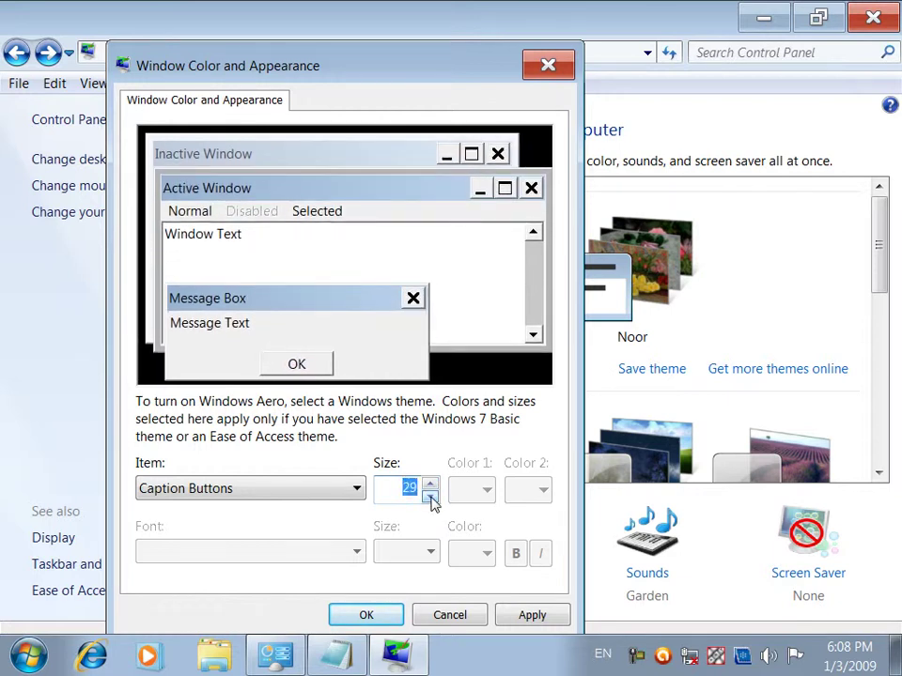
left_click(525, 620)
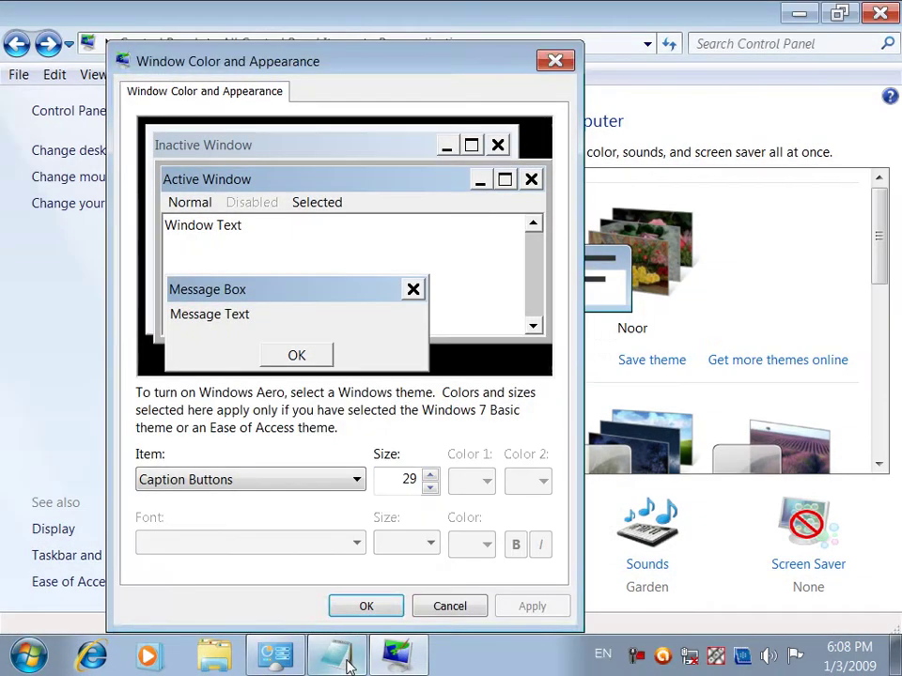
left_click(342, 660)
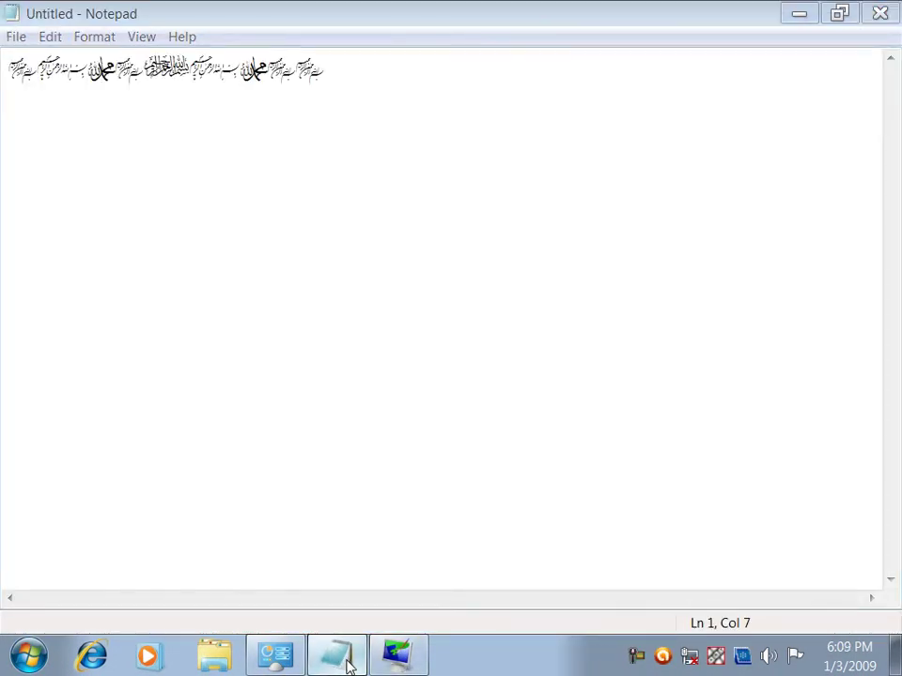
left_click(346, 661)
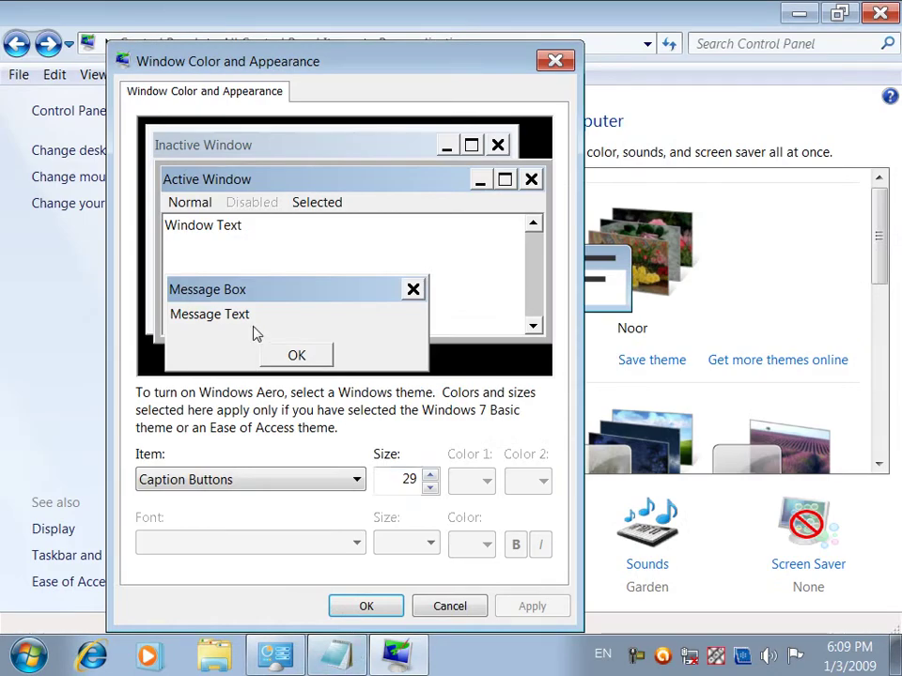
View the font settings of the Message Box item and close Window Color and Appearance without further changes
left_click(222, 317)
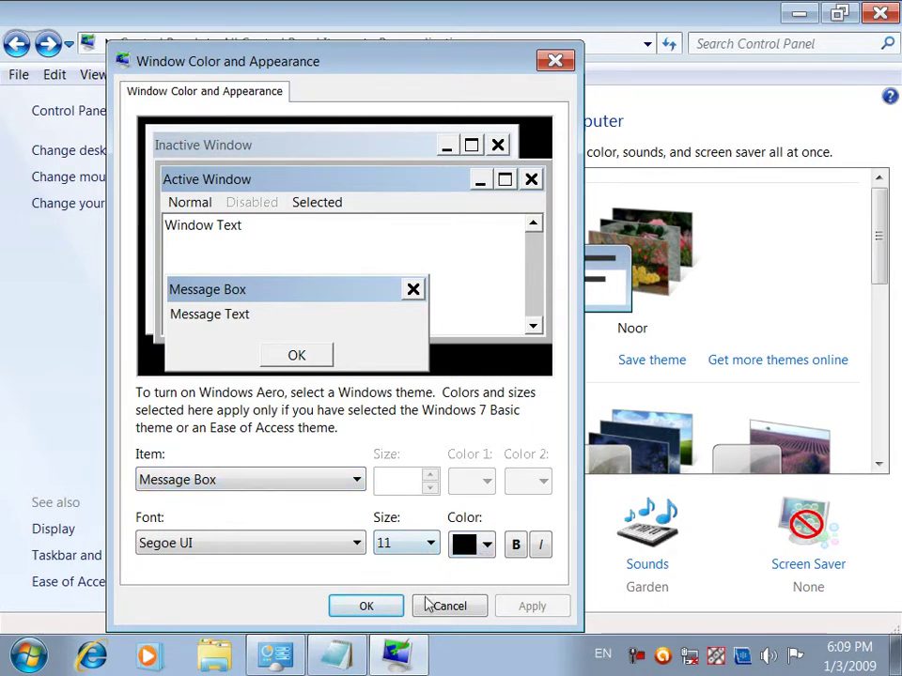
left_click(464, 610)
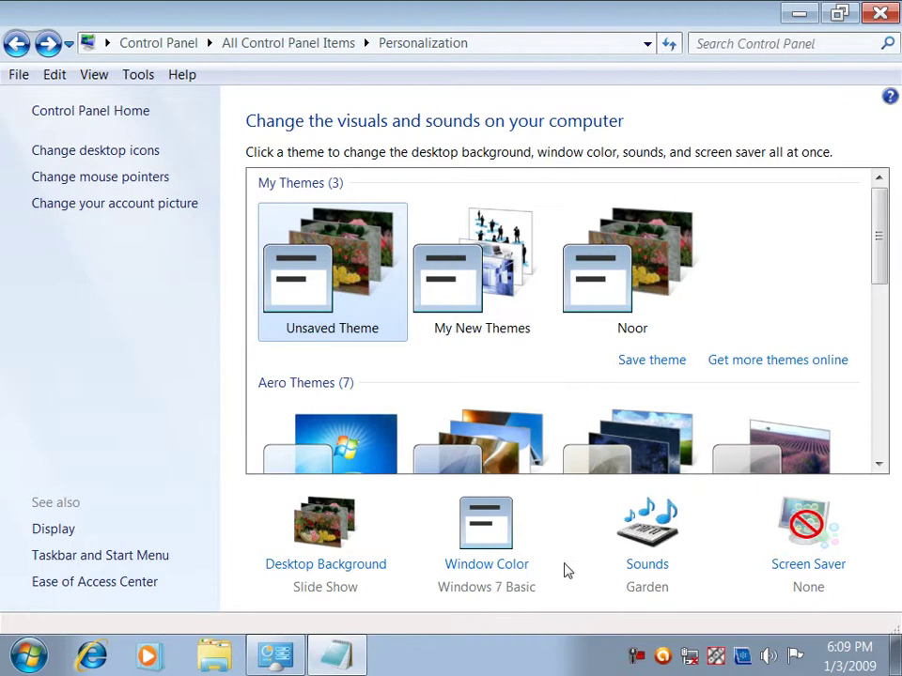
Open the Sound settings from Personalization and bring up the properties of the Speakers playback device
left_click(635, 565)
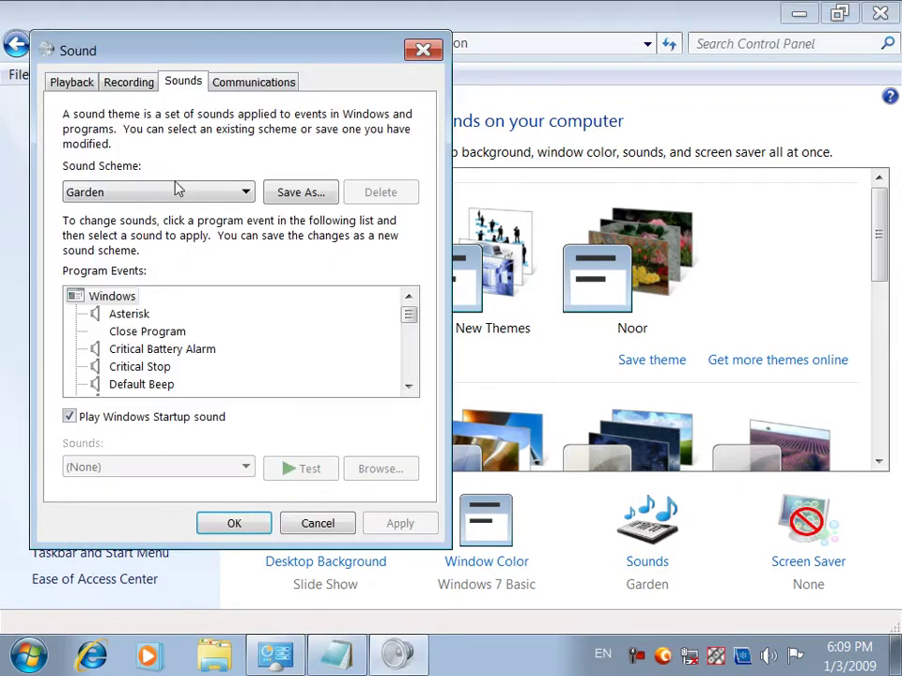
left_click(86, 86)
left_click_drag(140, 58, 313, 56)
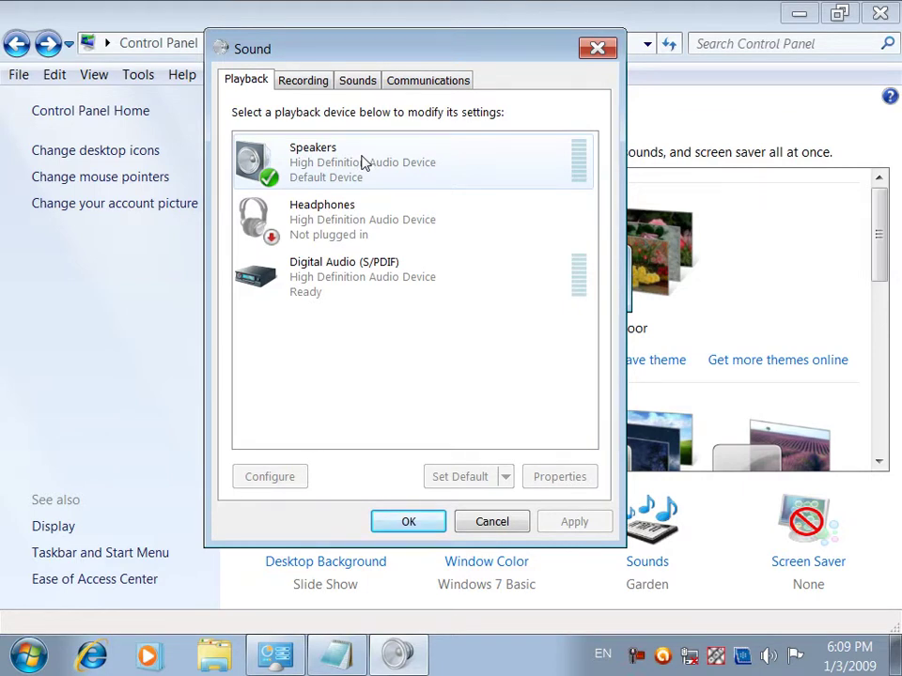
double_click(364, 163)
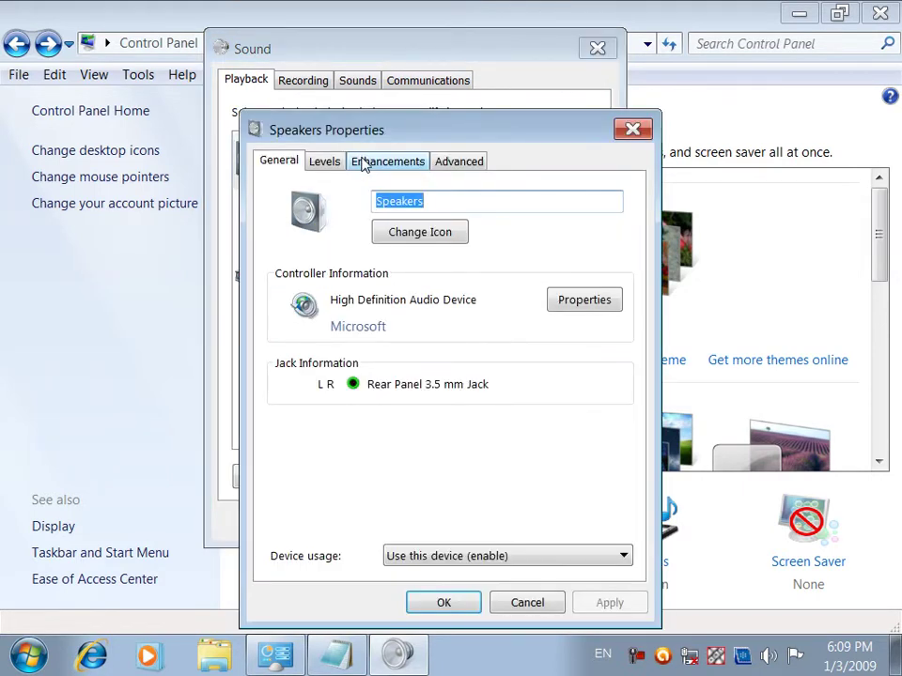
left_click_drag(377, 125, 376, 95)
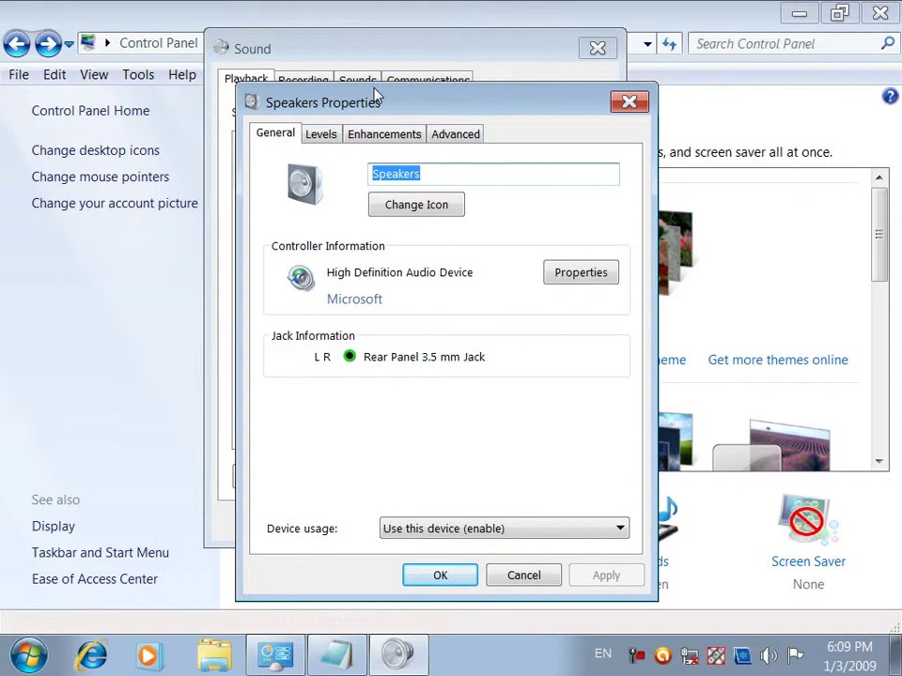
Change the Speakers device icon to the red and white audio cable plugs, keeping the name Speakers
left_click(432, 174)
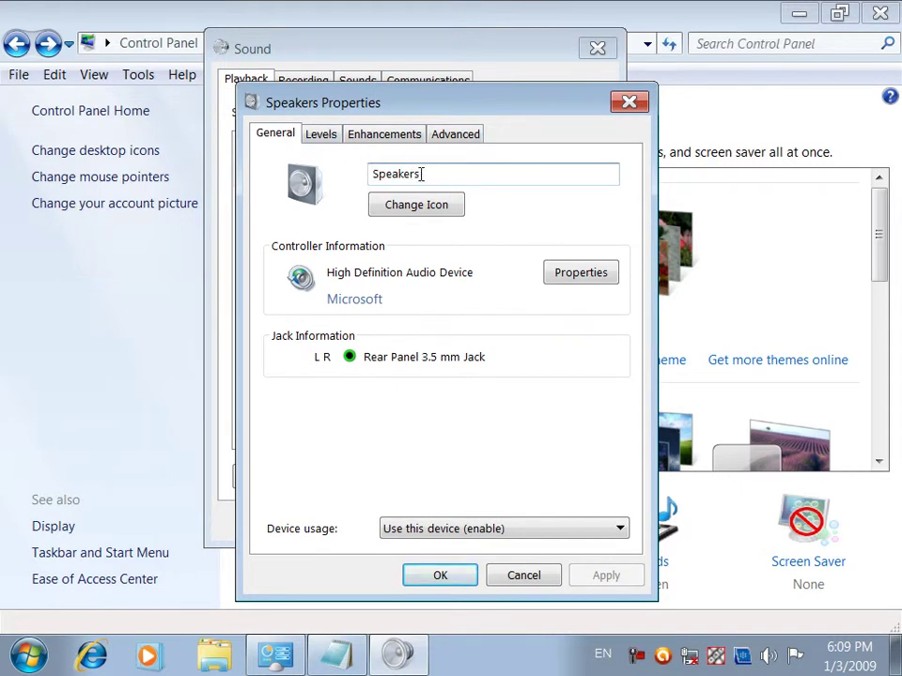
left_click_drag(429, 174, 358, 174)
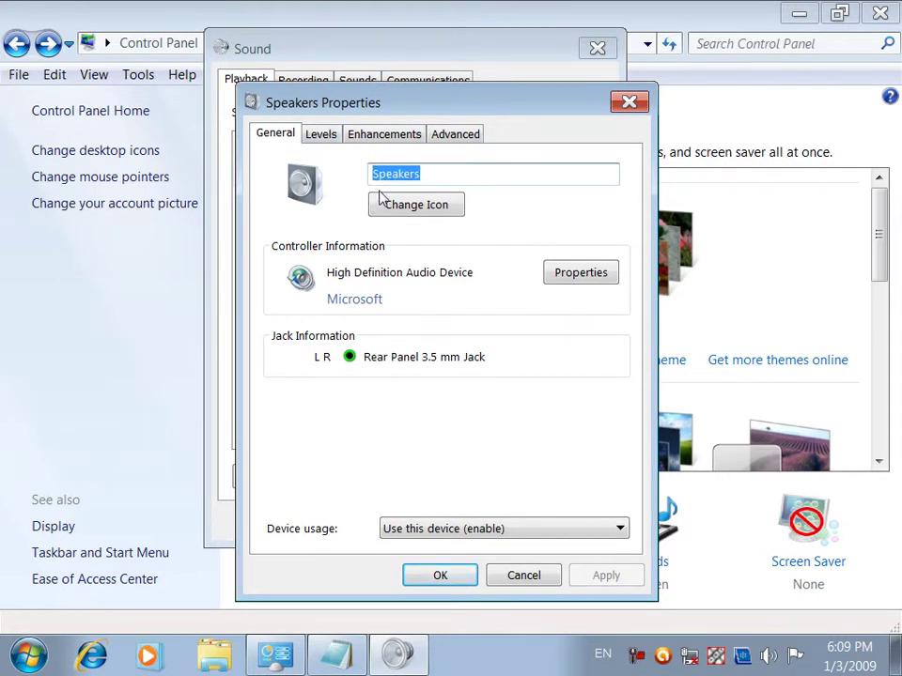
left_click(394, 205)
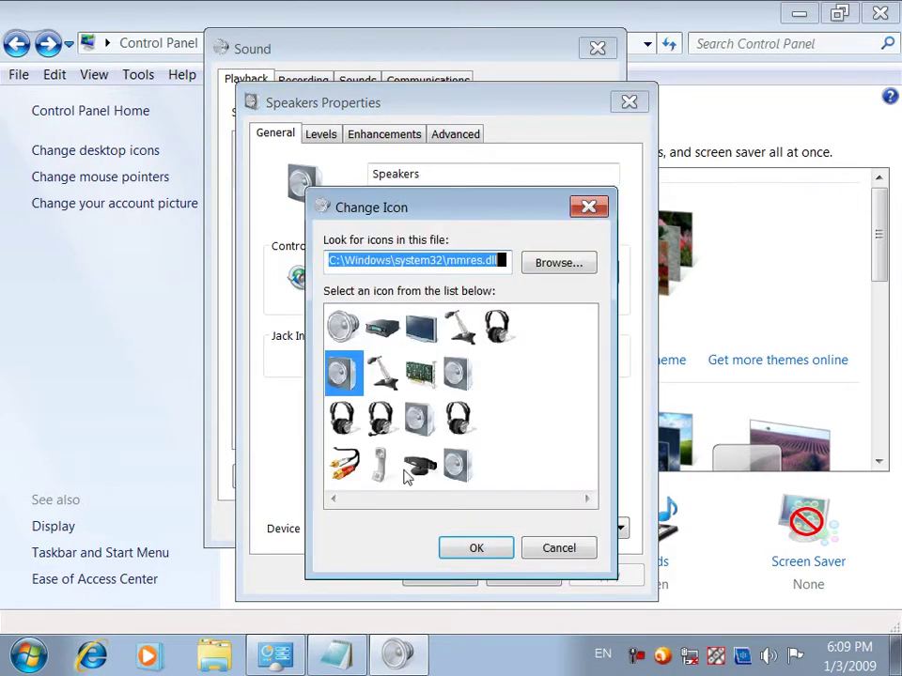
left_click(344, 464)
left_click(451, 547)
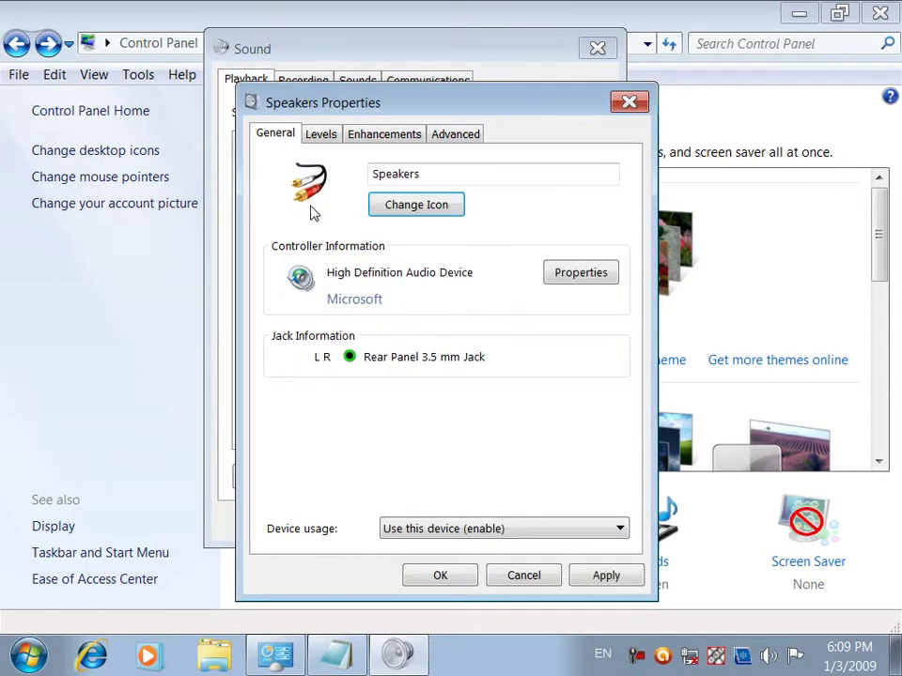
Examine the High Definition Audio Device's status, location, driver files and details, and close its properties
left_click(569, 271)
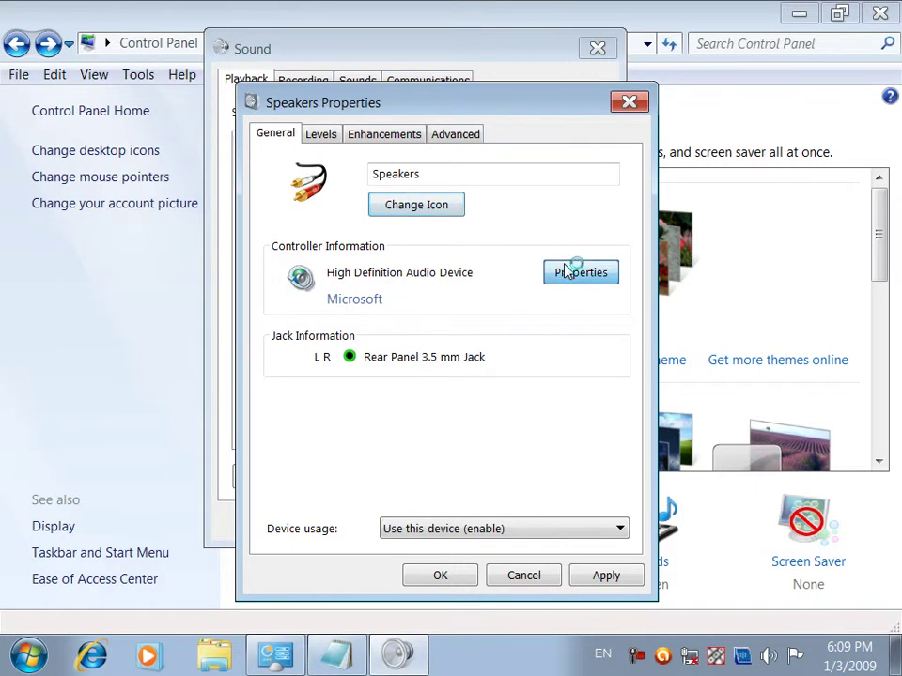
left_click_drag(292, 299, 152, 300)
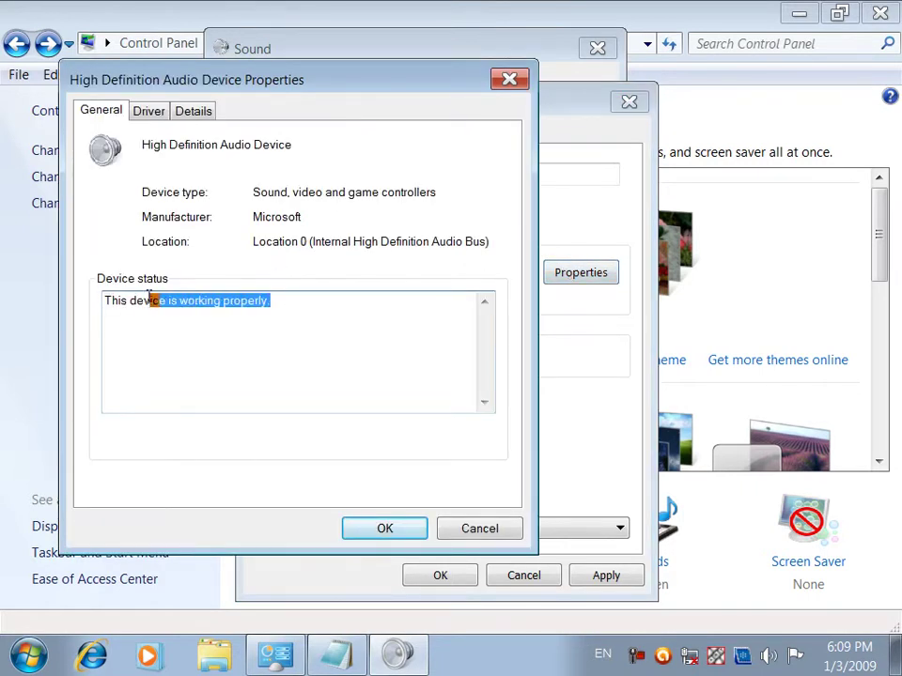
left_click_drag(300, 217, 367, 242)
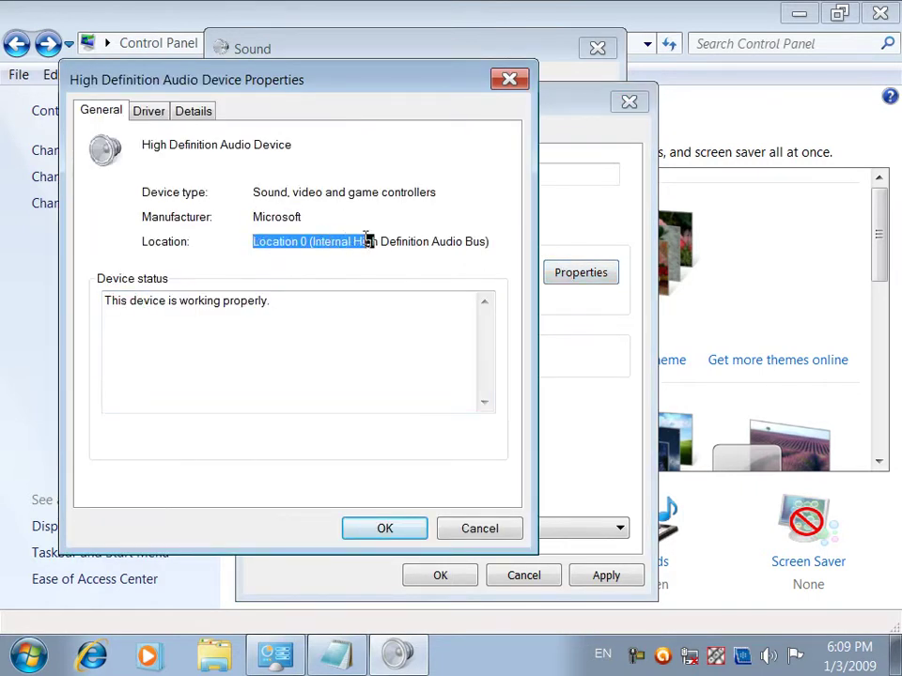
left_click(146, 111)
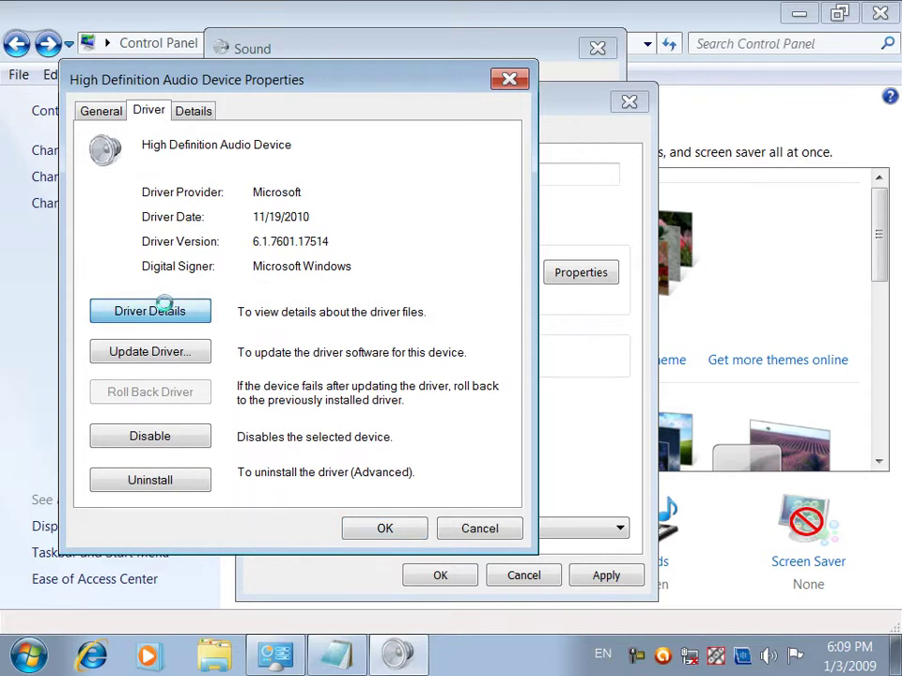
left_click(169, 309)
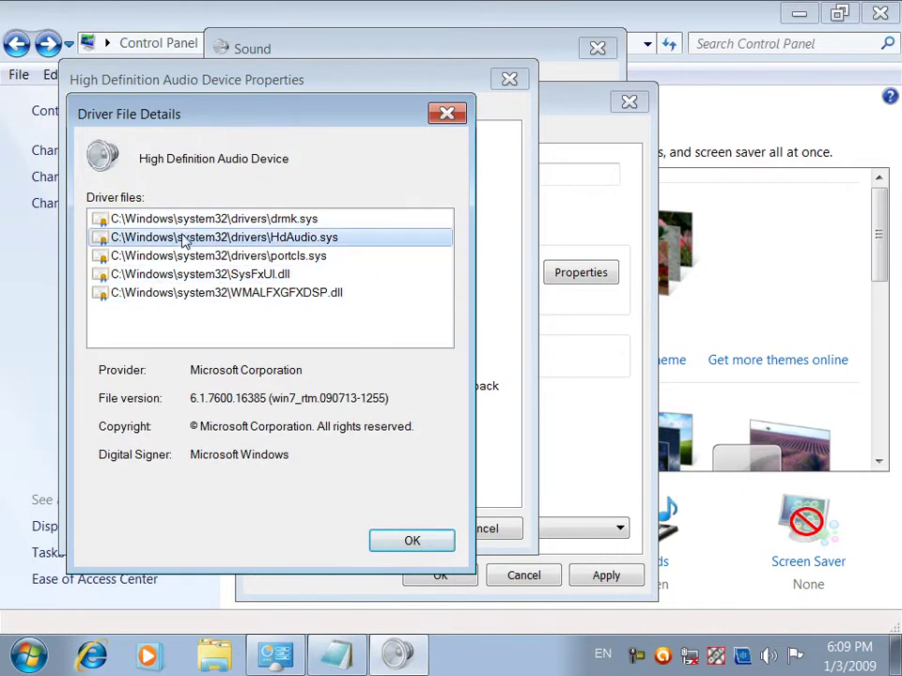
key("Escape")
left_click(192, 111)
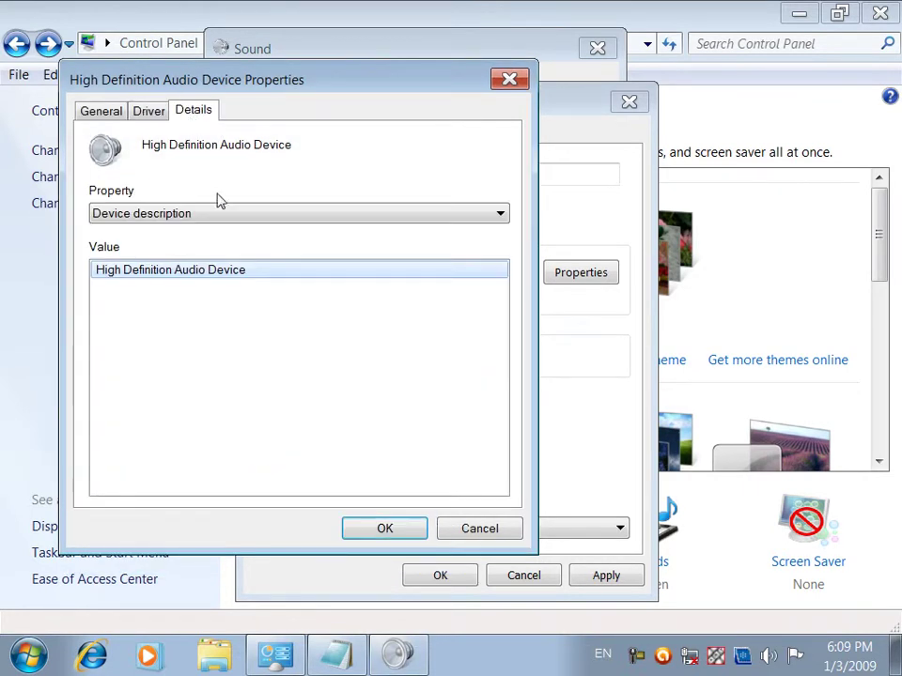
key("Escape")
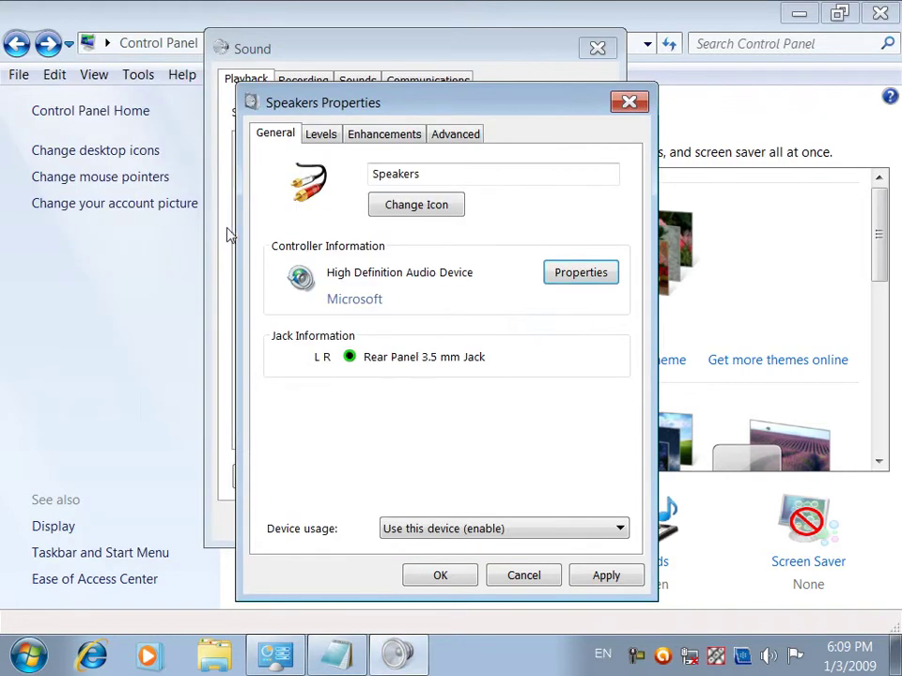
Try out the Speakers level, return it to 100 and compare it with the system volume control
left_click(334, 139)
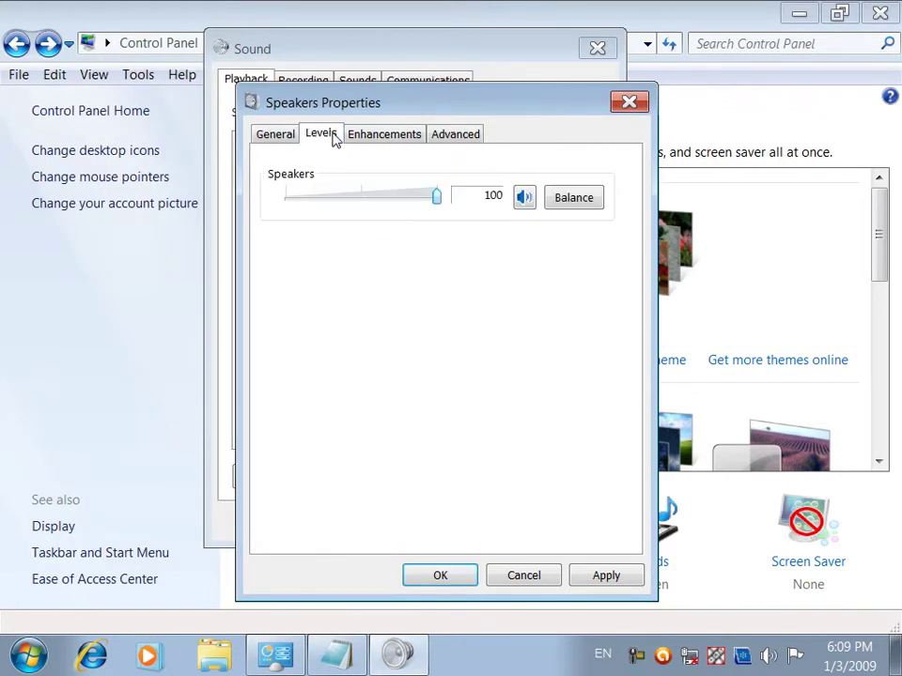
left_click_drag(409, 198, 346, 208)
left_click_drag(286, 205, 454, 207)
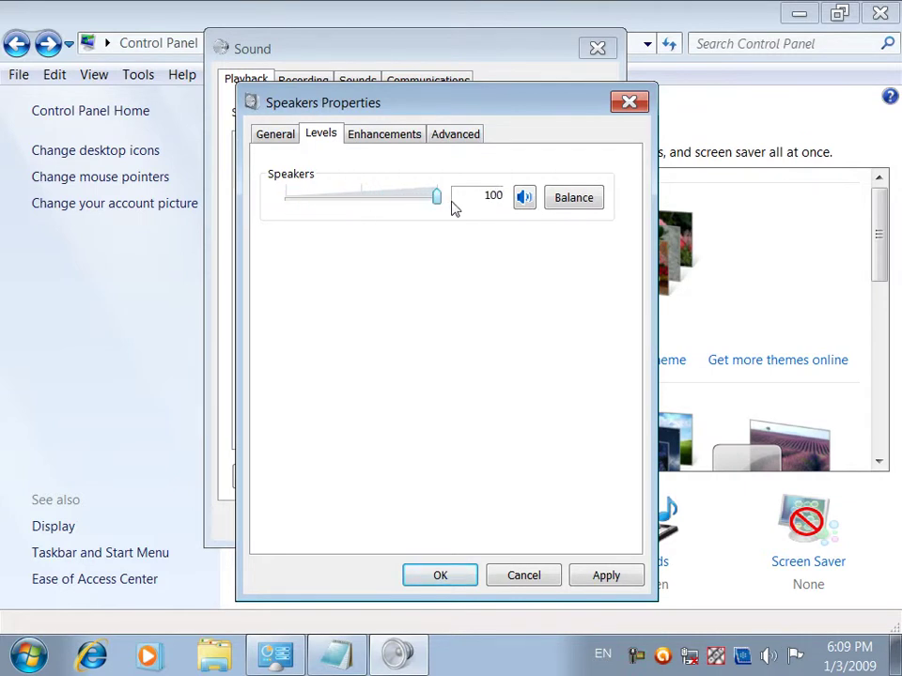
left_click(769, 656)
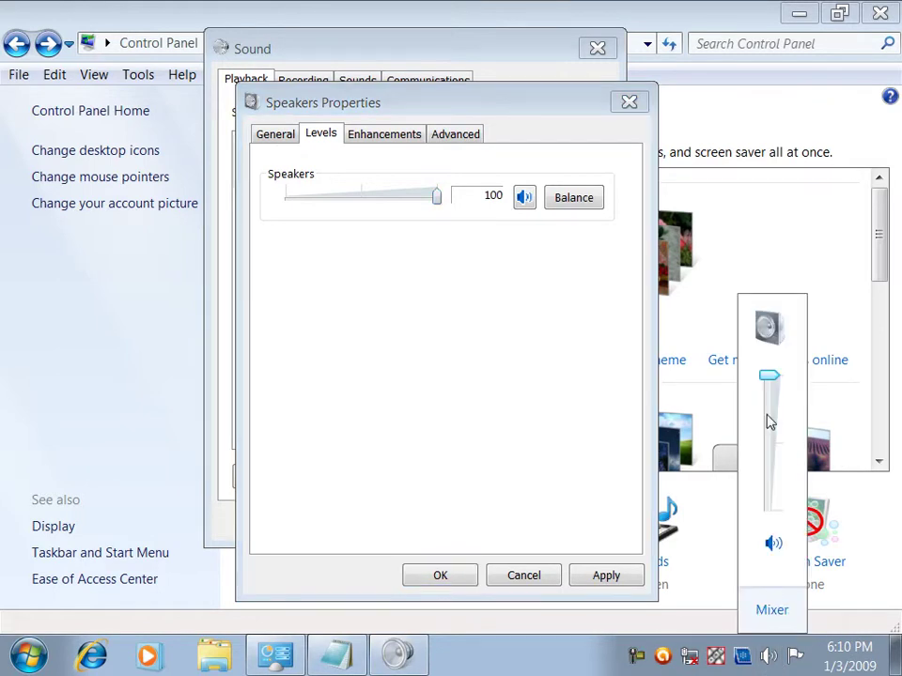
mouse_move(772, 377)
left_mouse_down()
mouse_move(774, 402)
mouse_move(777, 366)
left_mouse_up()
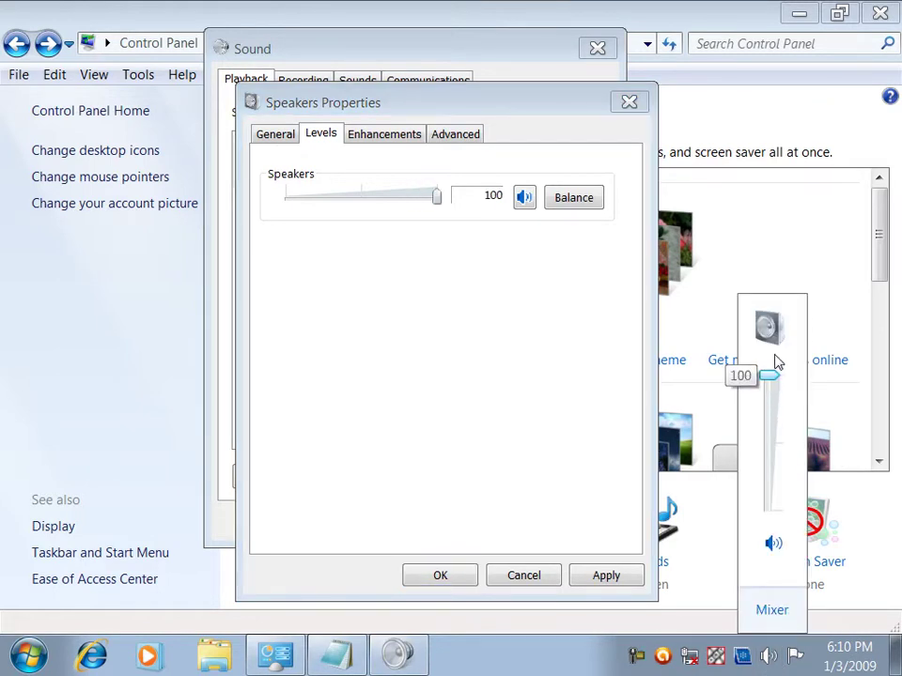
left_click(445, 270)
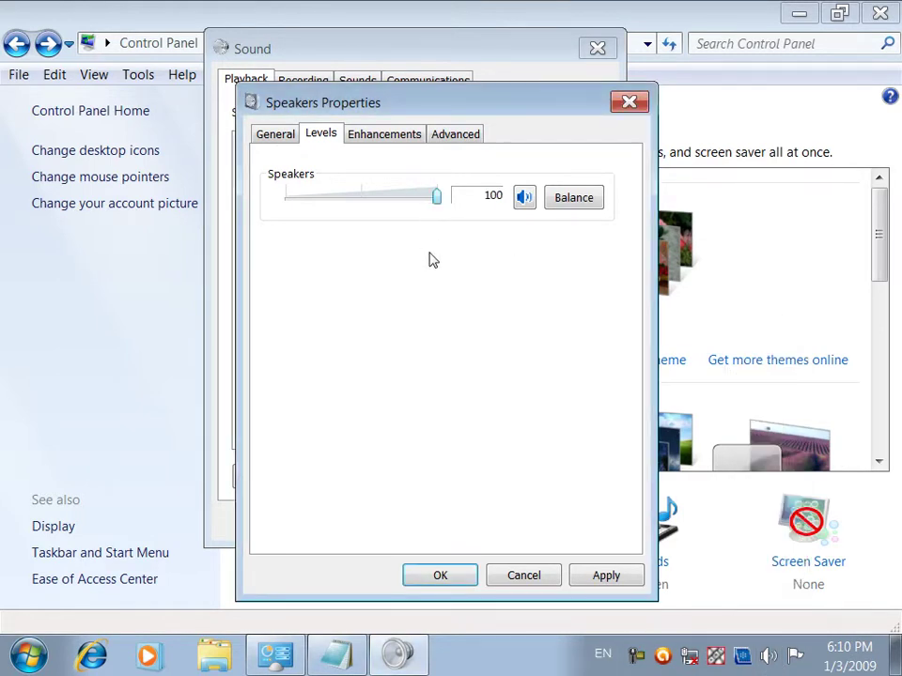
Open the Speakers enhancements, try disabling all of them, allow them again and preview the sound
left_click(368, 137)
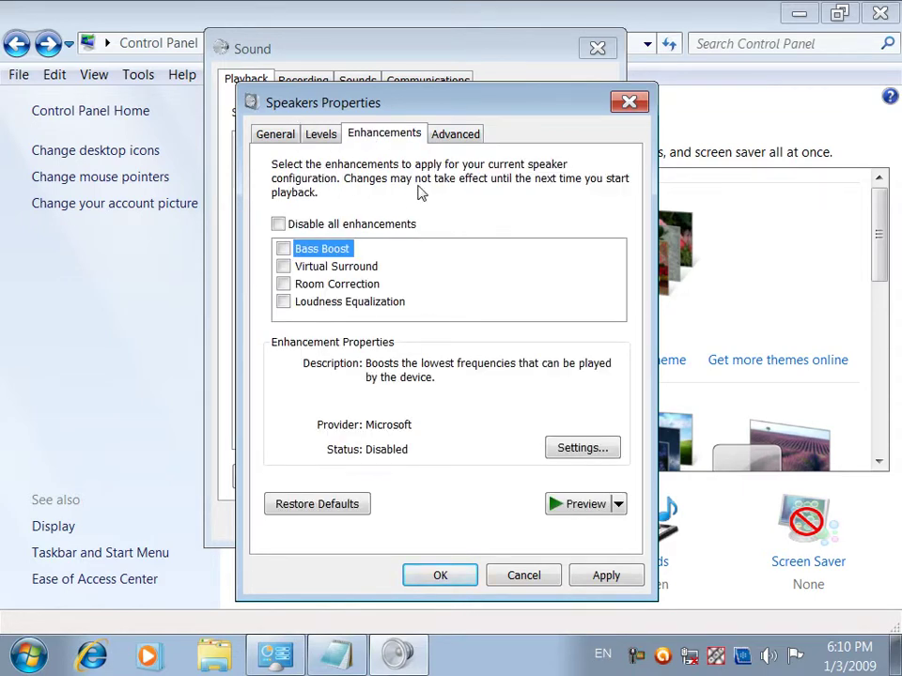
left_click(330, 227)
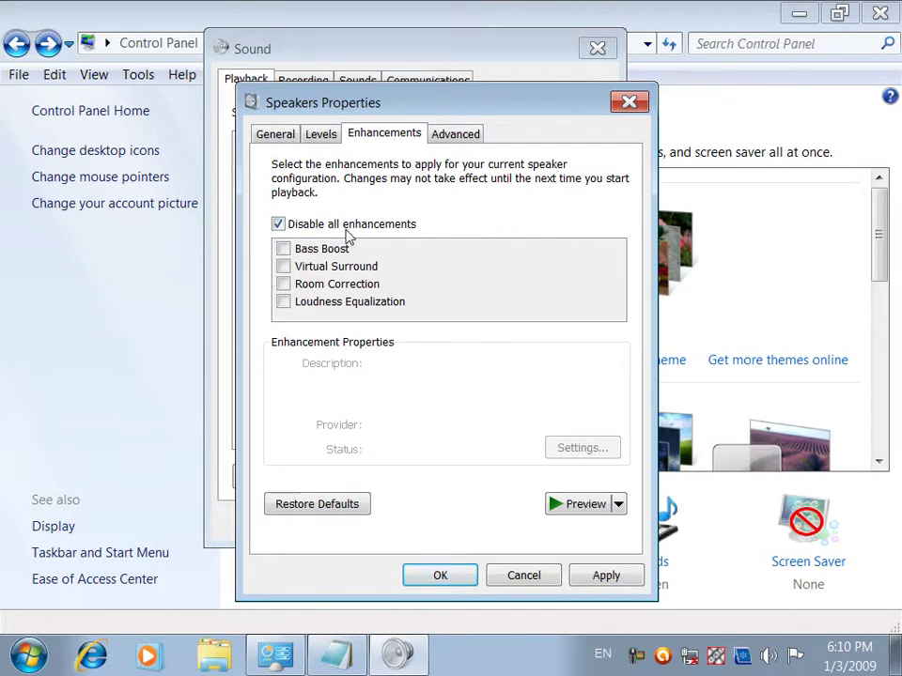
left_click(345, 228)
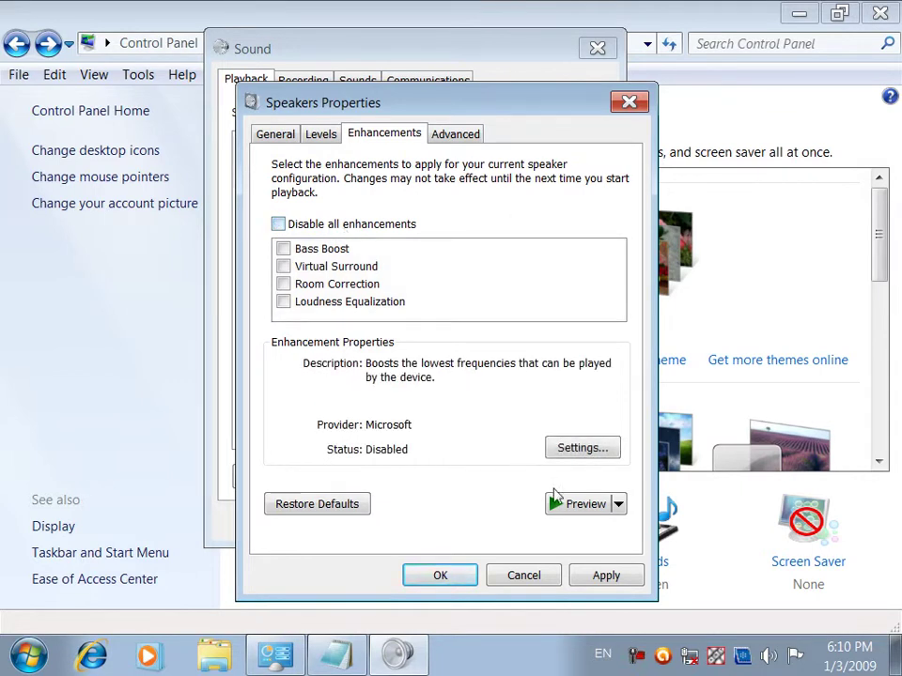
left_click(594, 512)
left_click(582, 508)
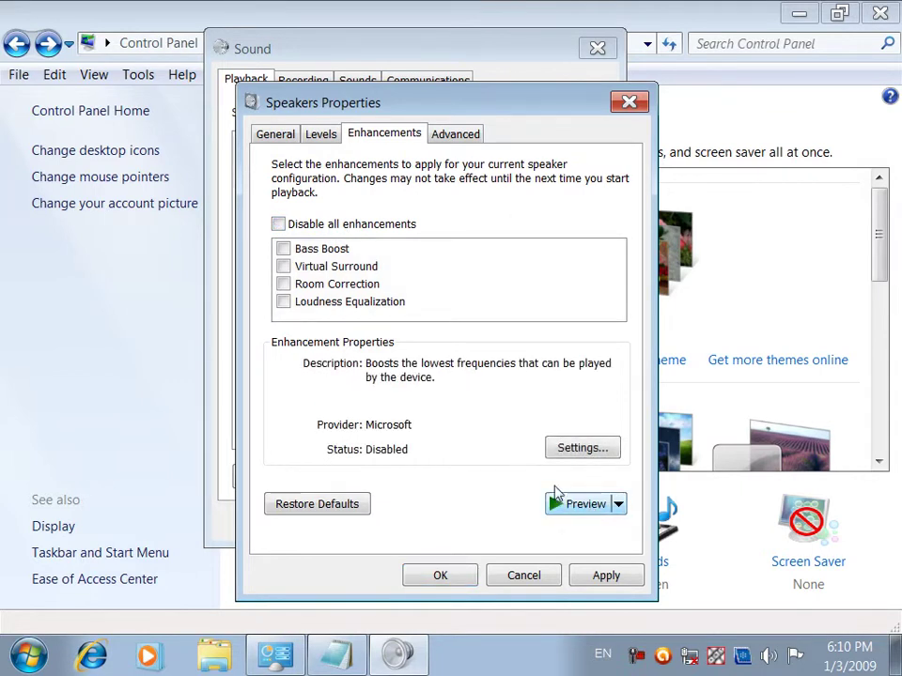
Try the Loudness Equalization enhancement with a sound preview, and return the Speakers enhancements to their defaults
left_click(283, 303)
left_click(580, 574)
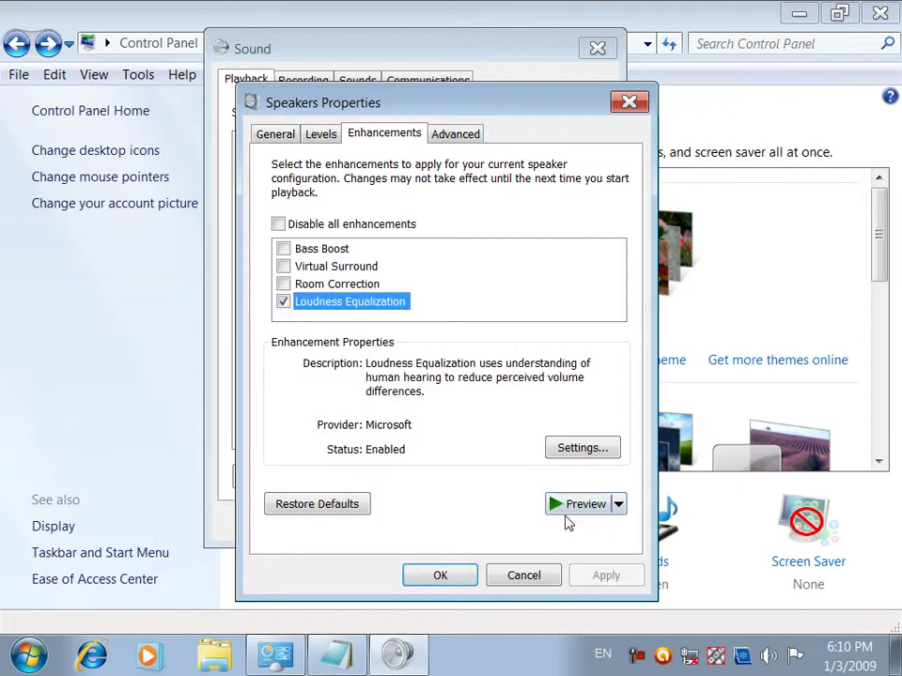
left_click(570, 508)
left_click(570, 512)
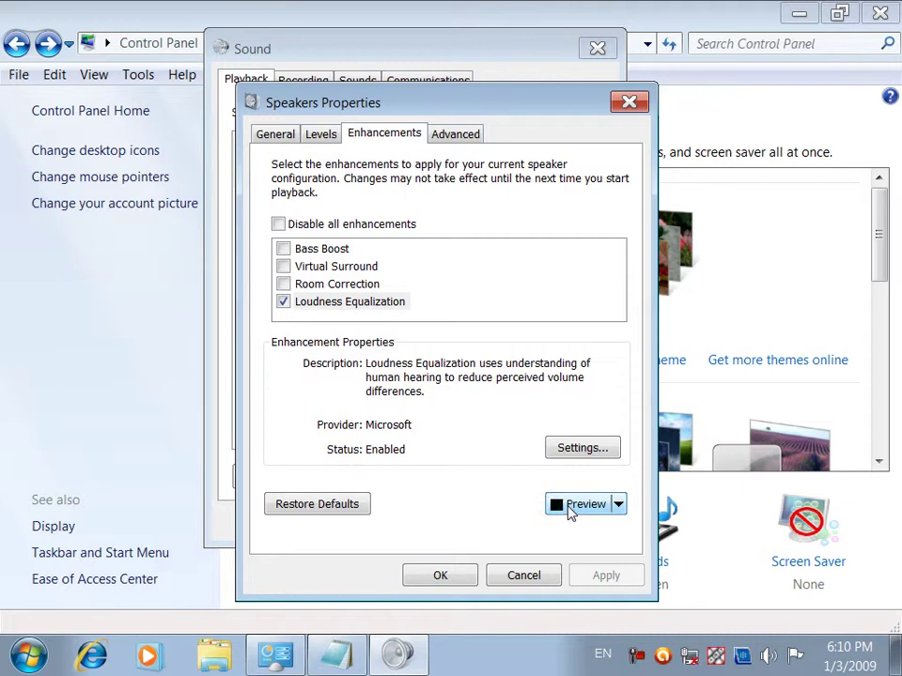
left_click(570, 508)
left_click(285, 303)
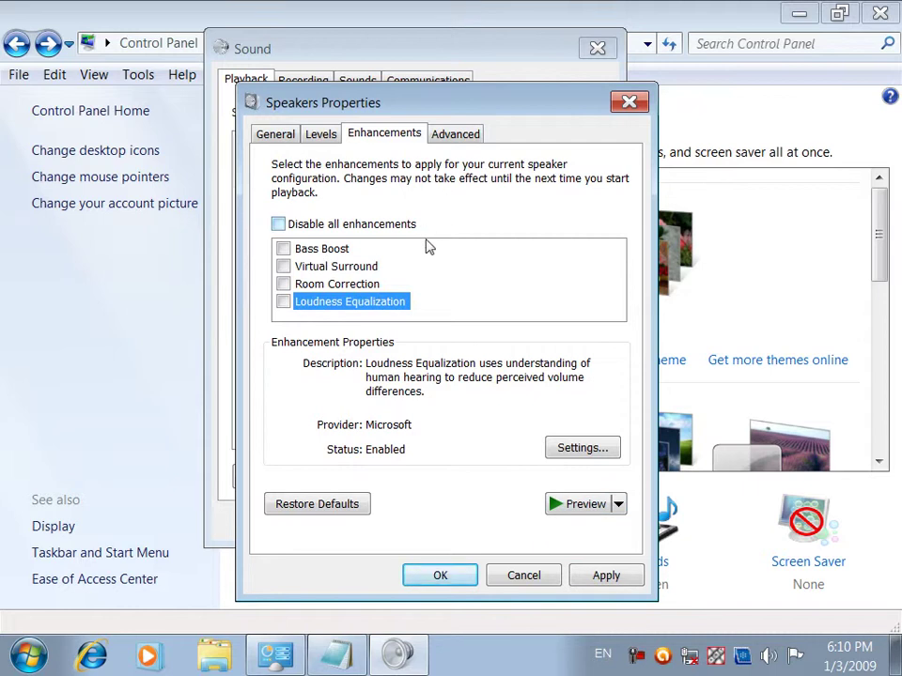
left_click(589, 578)
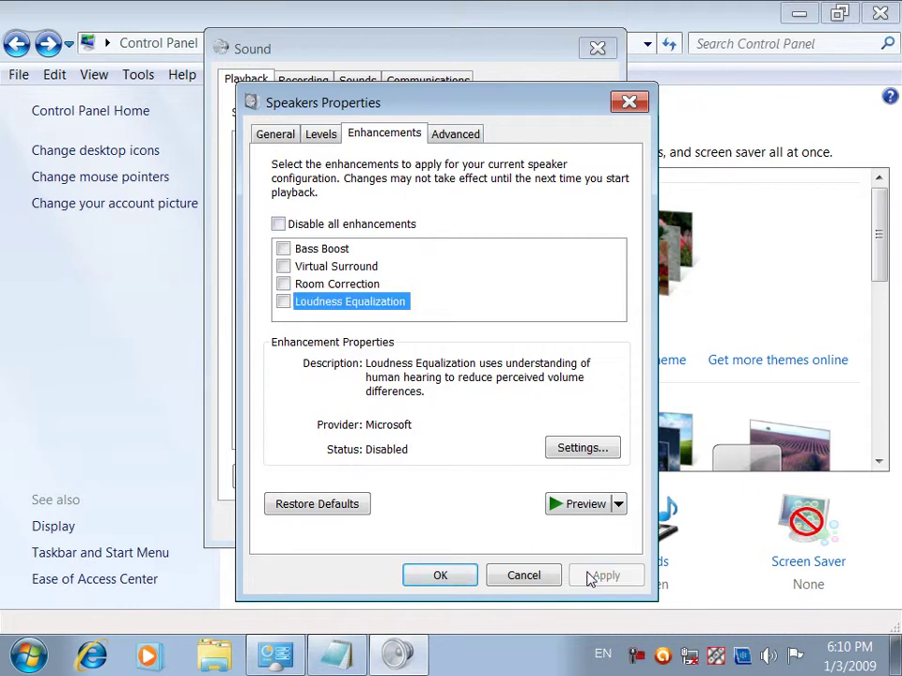
left_click(334, 506)
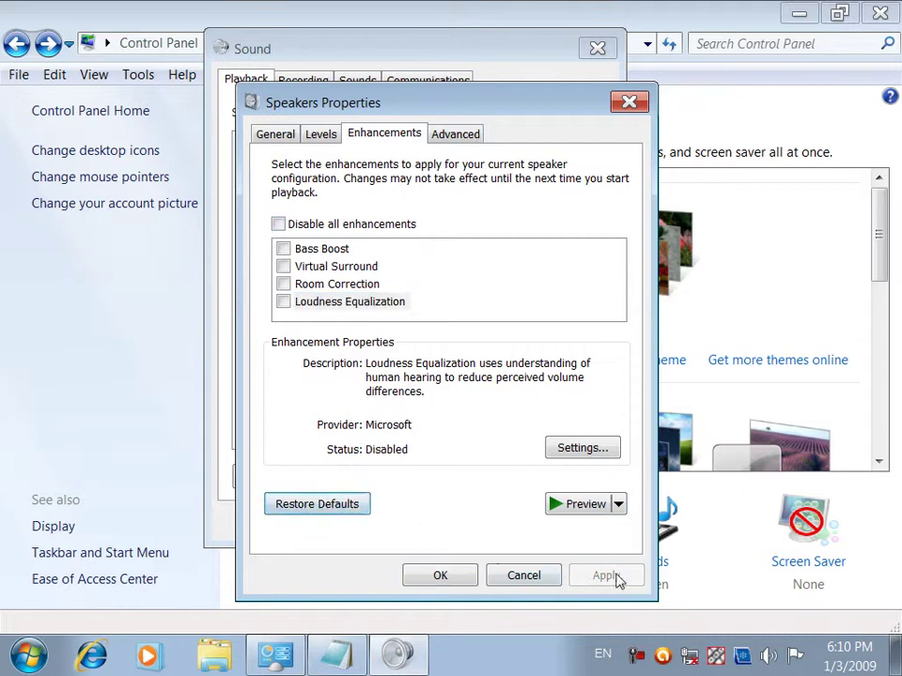
Try adjusting the release time in the Loudness Equalization settings and cancel the change
left_click(576, 449)
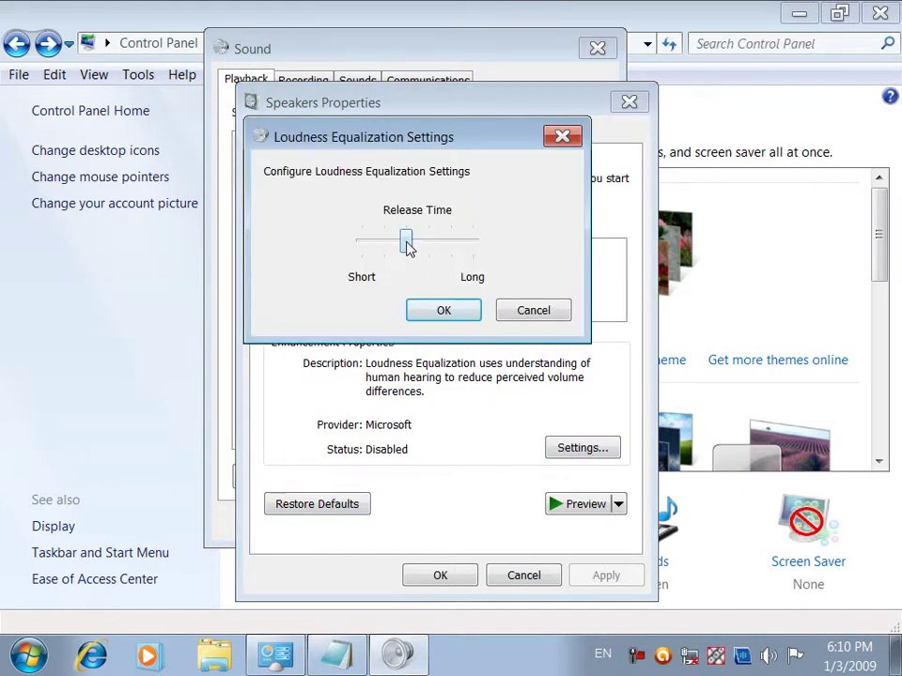
mouse_move(405, 242)
left_mouse_down()
mouse_move(382, 241)
mouse_move(498, 264)
mouse_move(396, 254)
left_mouse_up()
left_click(507, 310)
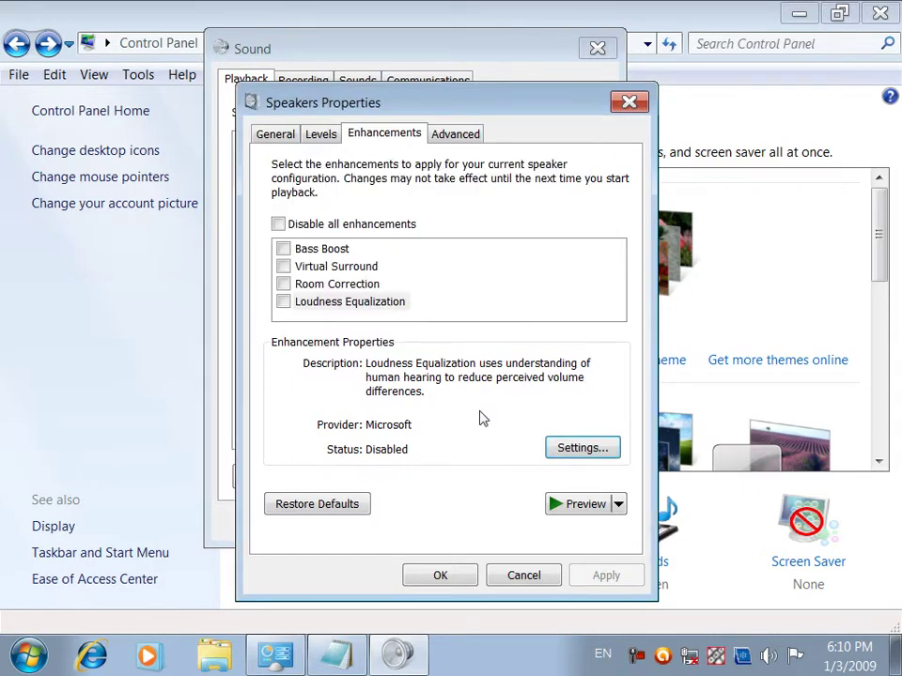
Open the Speakers' default format settings, look through the available formats and test 16 bit, 44100 Hz (CD Quality)
left_click(320, 135)
left_click(383, 135)
left_click(446, 136)
left_click(368, 234)
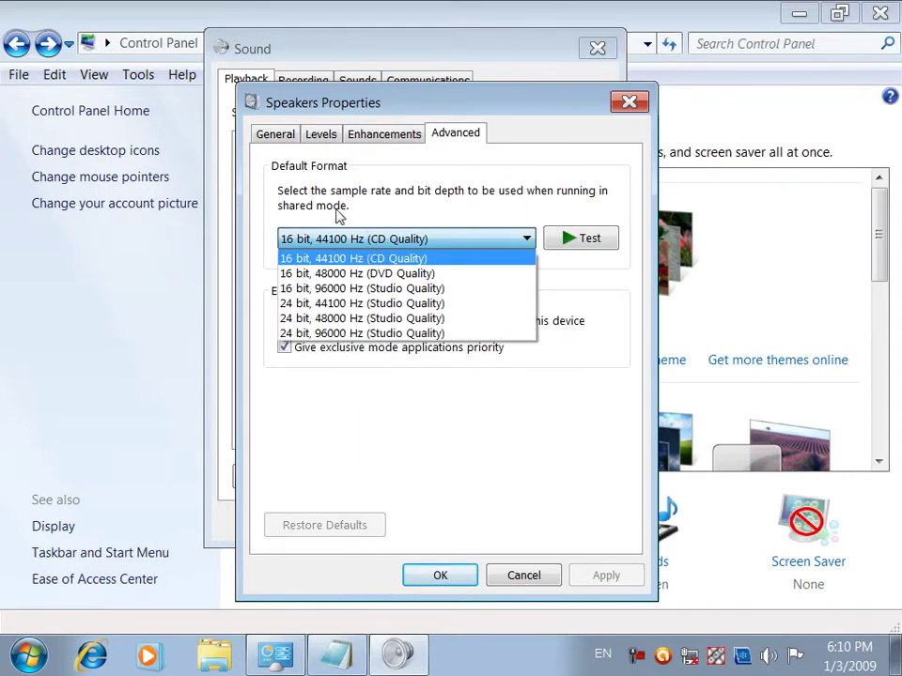
left_click(344, 261)
left_click(606, 245)
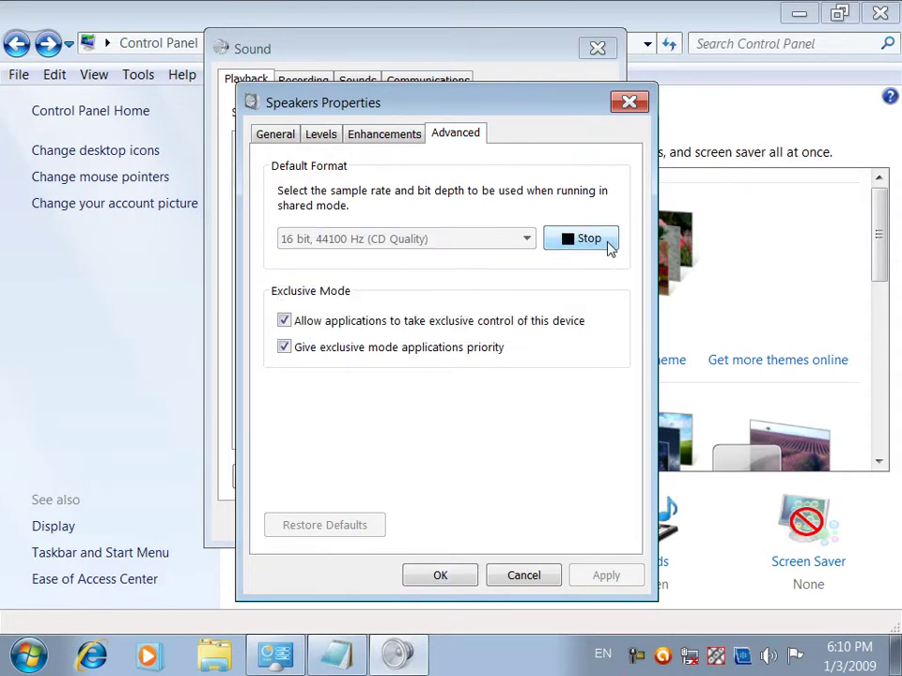
Try the 24 bit, 96000 Hz (Studio Quality) default format on the Speakers and play a test sound
left_click(526, 241)
left_click(439, 334)
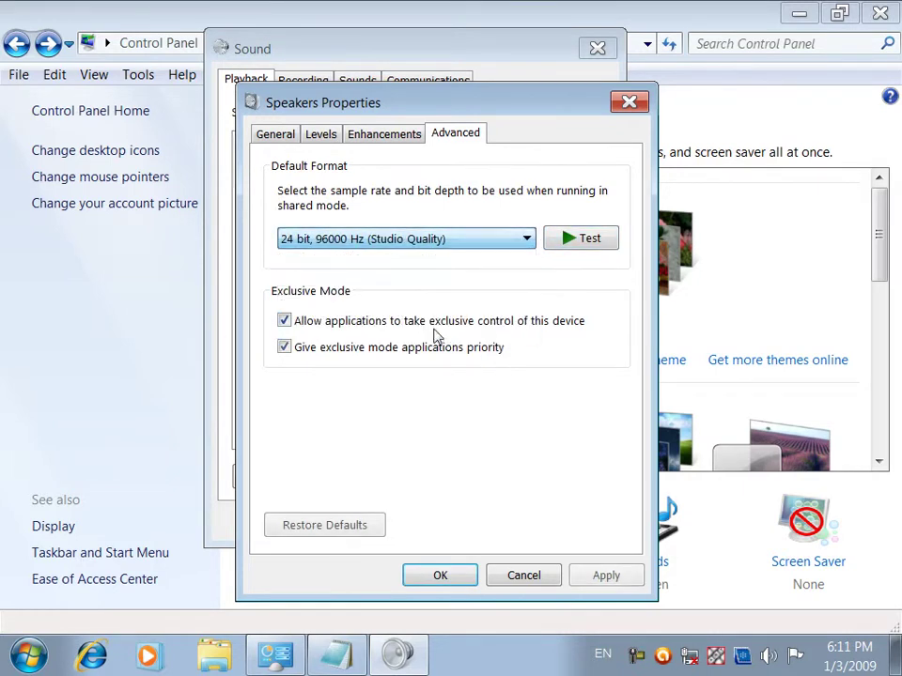
left_click(560, 245)
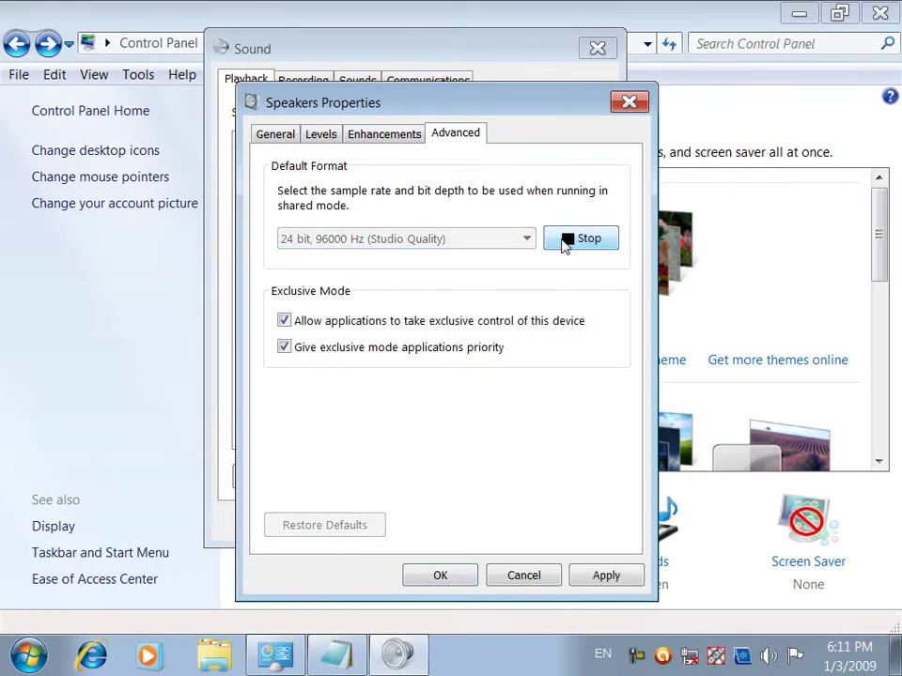
Apply 16 bit, 44100 Hz (CD Quality) as the Speakers' default format and confirm the Speakers properties
left_click(504, 243)
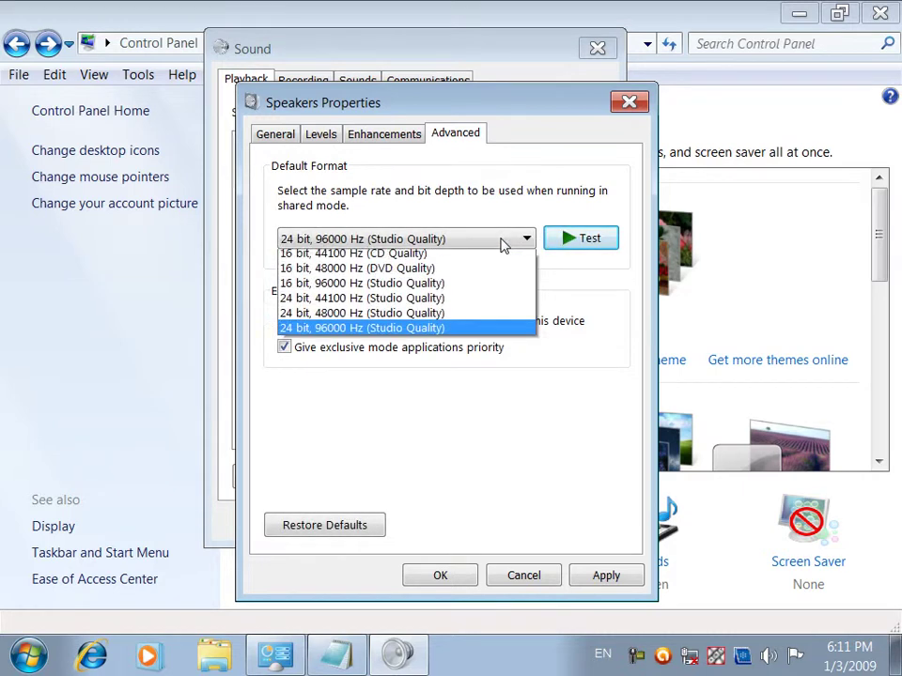
left_click(443, 259)
left_click(601, 575)
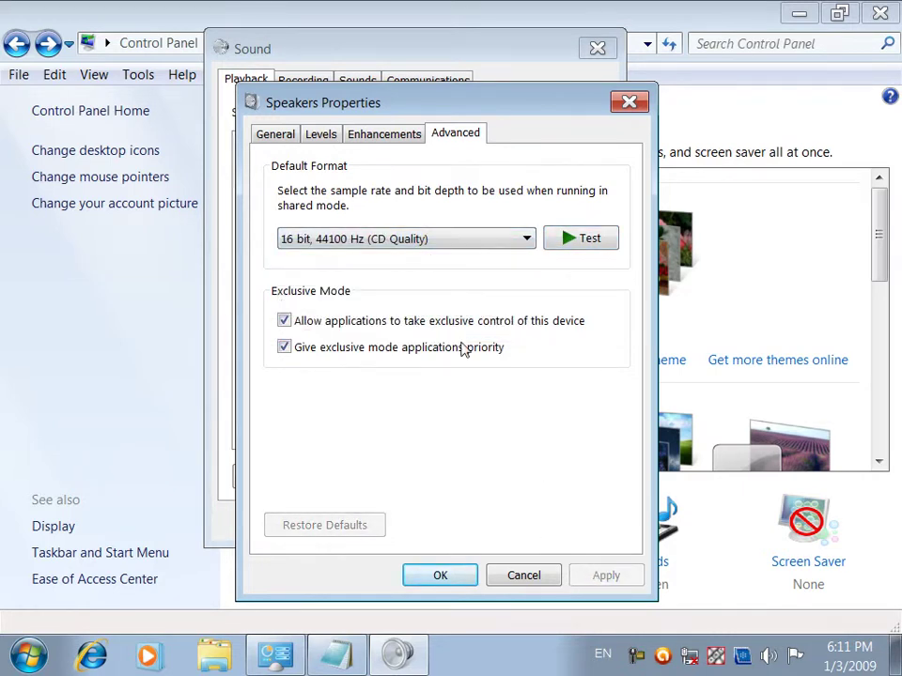
left_click(394, 140)
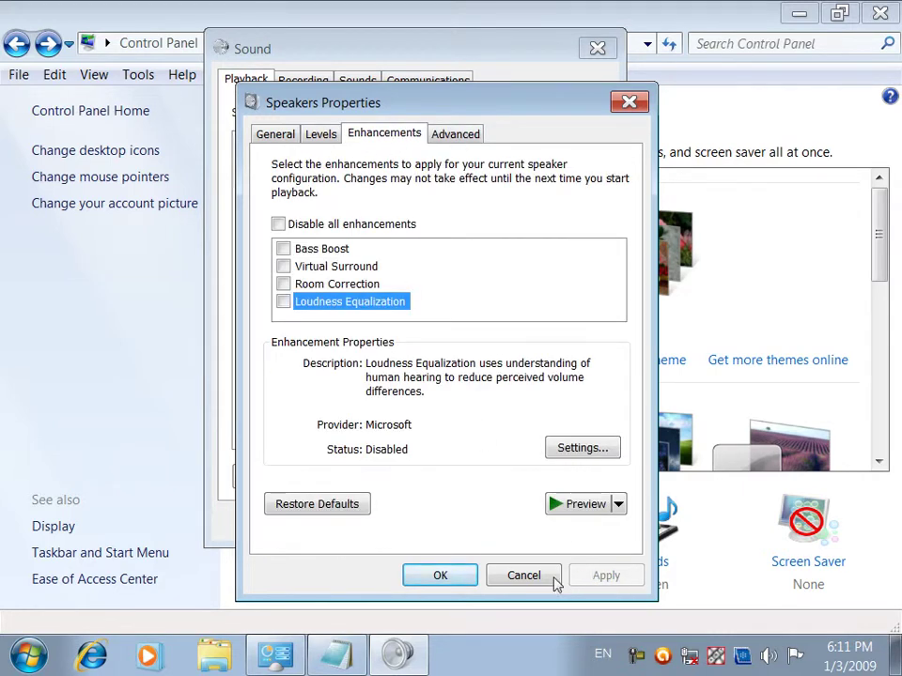
left_click(455, 575)
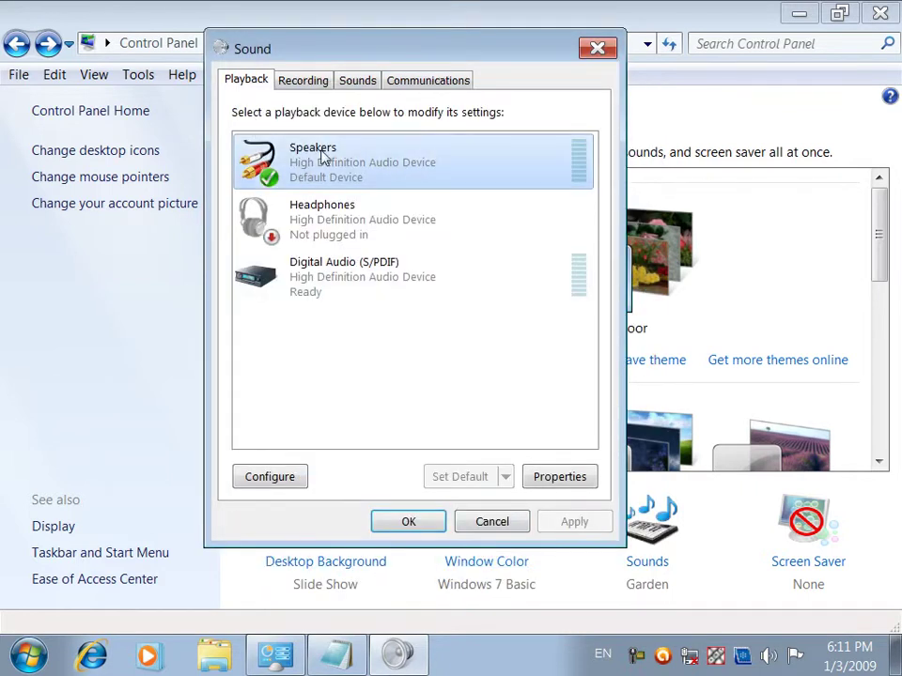
Open the properties of the default Microphone among the recording devices and bring up its listening options
left_click(303, 81)
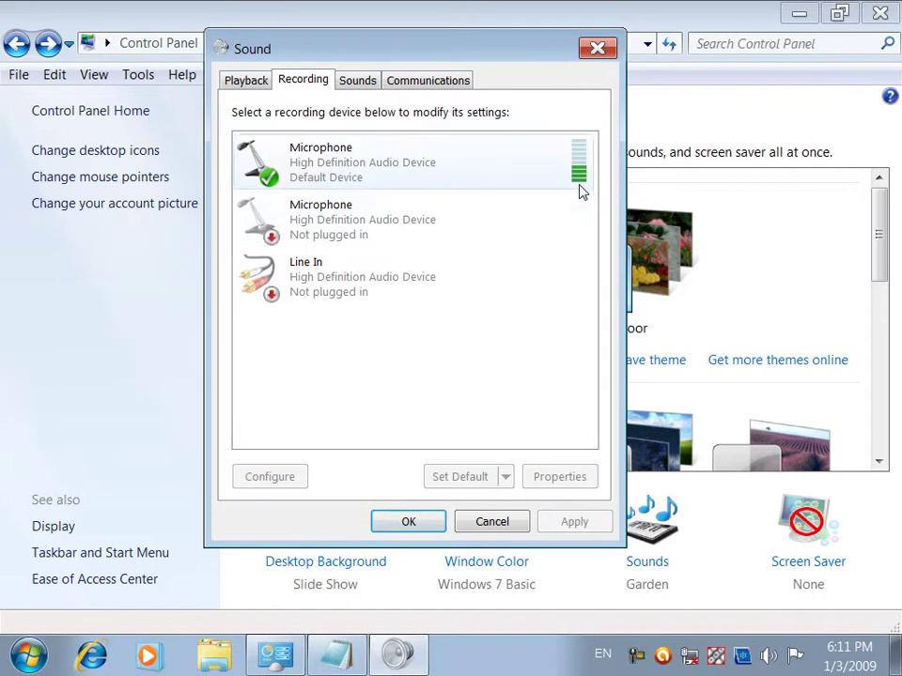
double_click(481, 169)
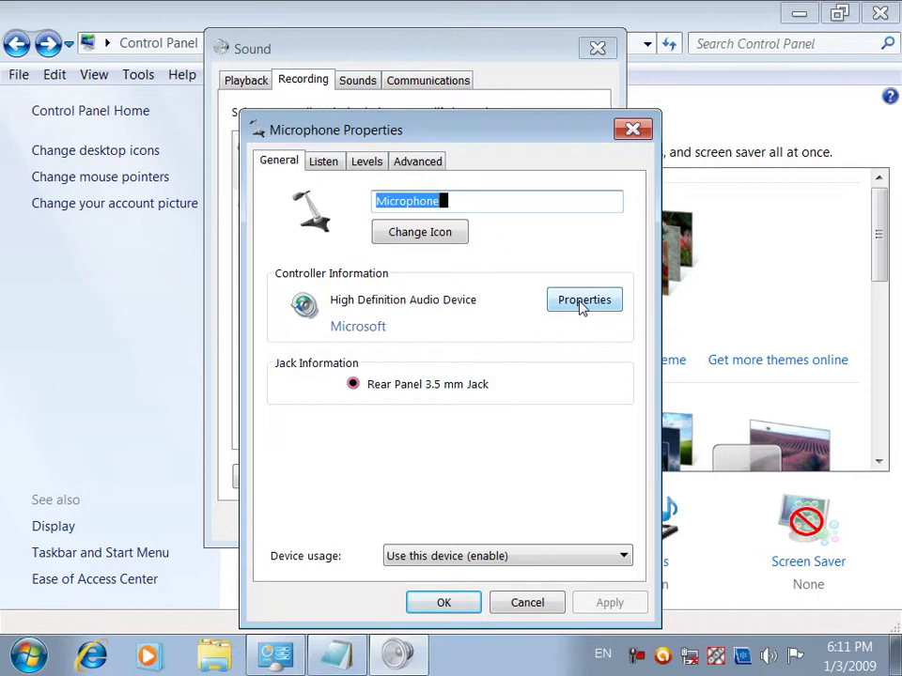
left_click(324, 165)
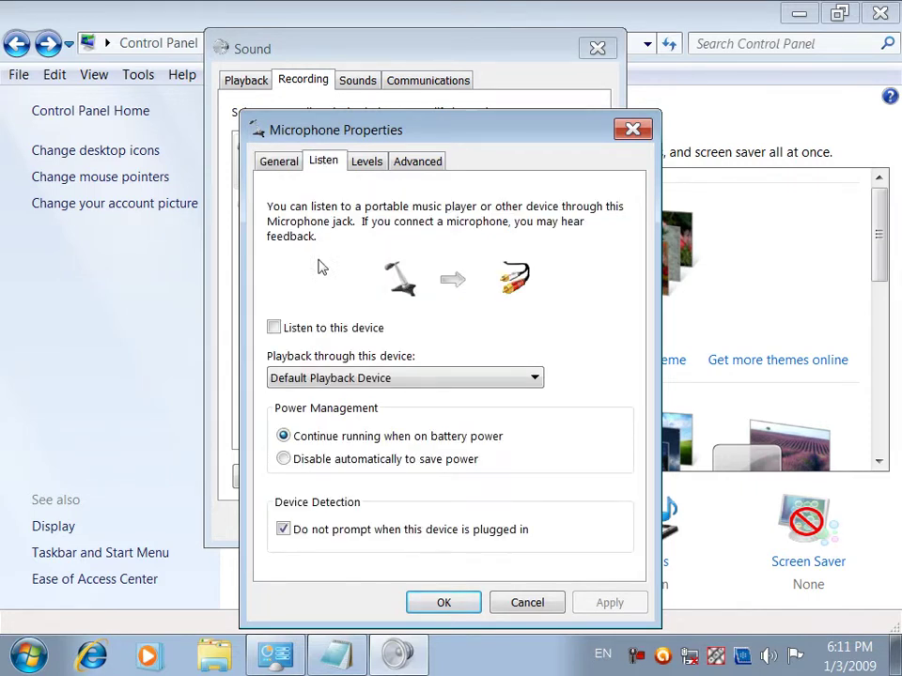
Try Digital Audio (S/PDIF) as the microphone's playback device and return it to Default Playback Device
left_click(339, 378)
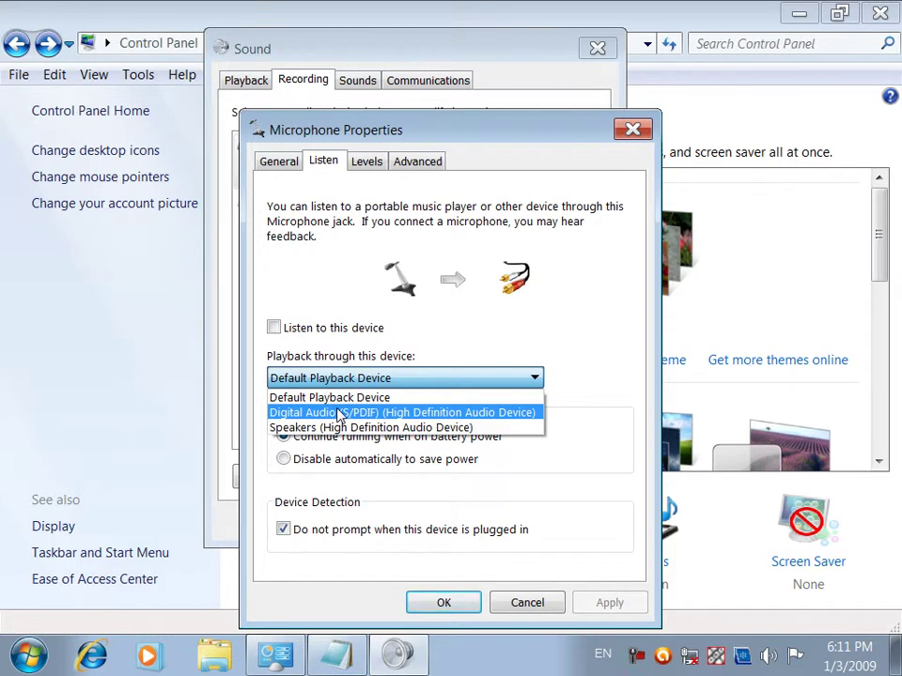
left_click(338, 414)
left_click(340, 377)
left_click(331, 398)
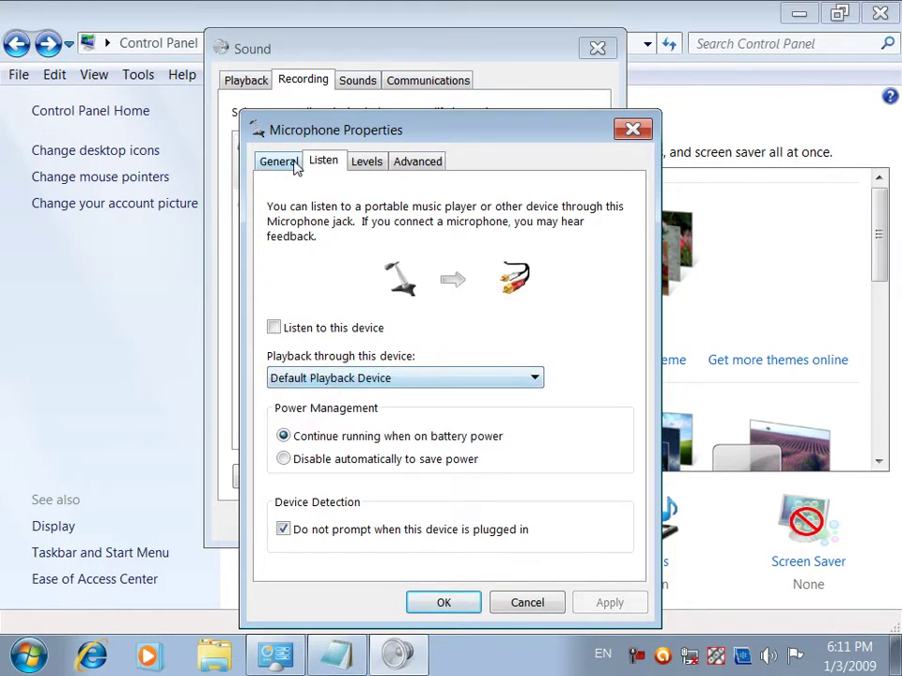
Try listening to the microphone through the Default Playback Device, and turn listening off again
left_click(306, 340)
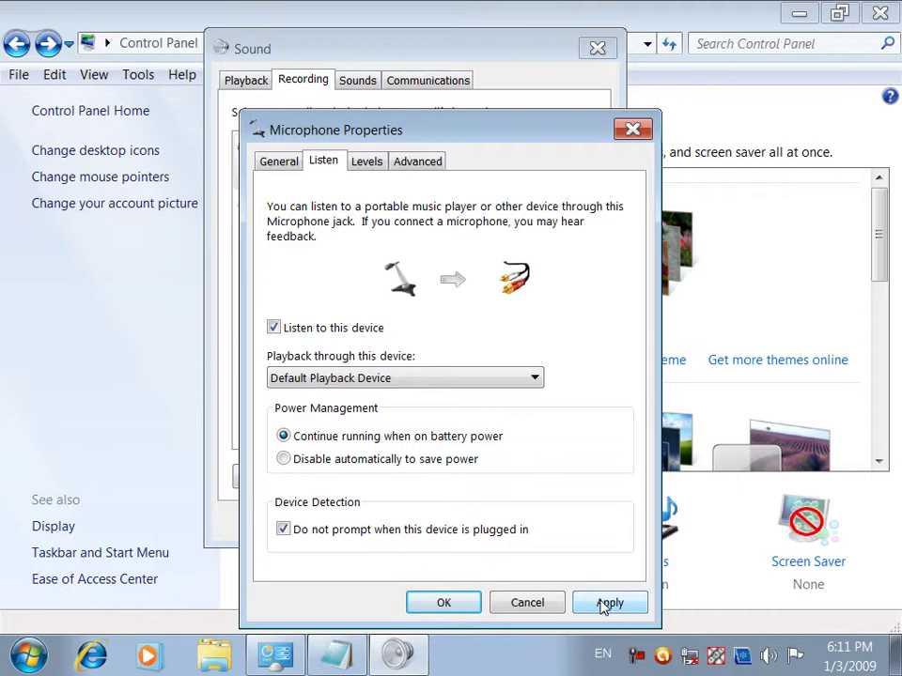
left_click(606, 604)
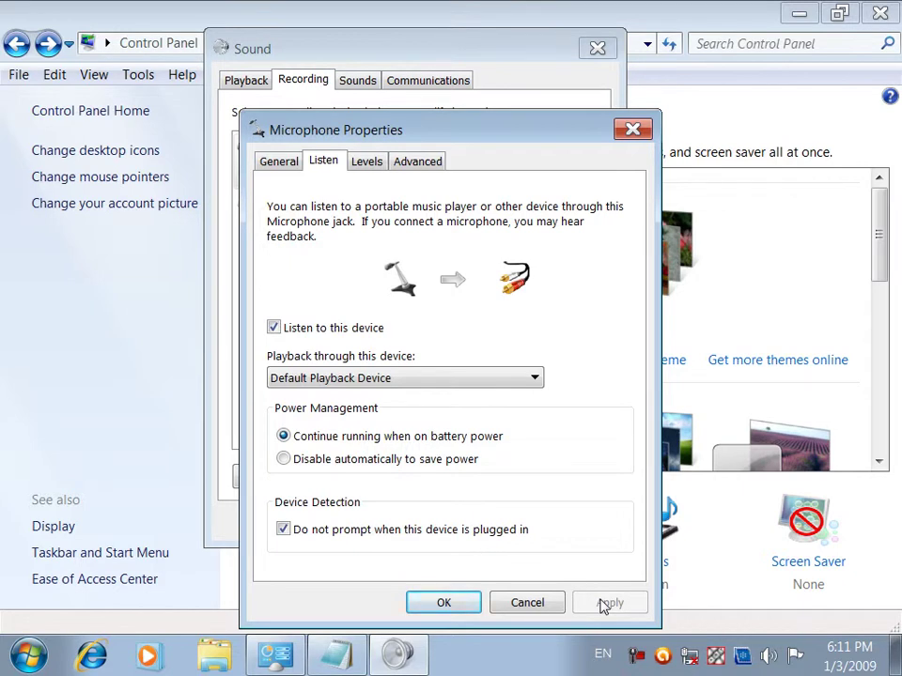
left_click(467, 380)
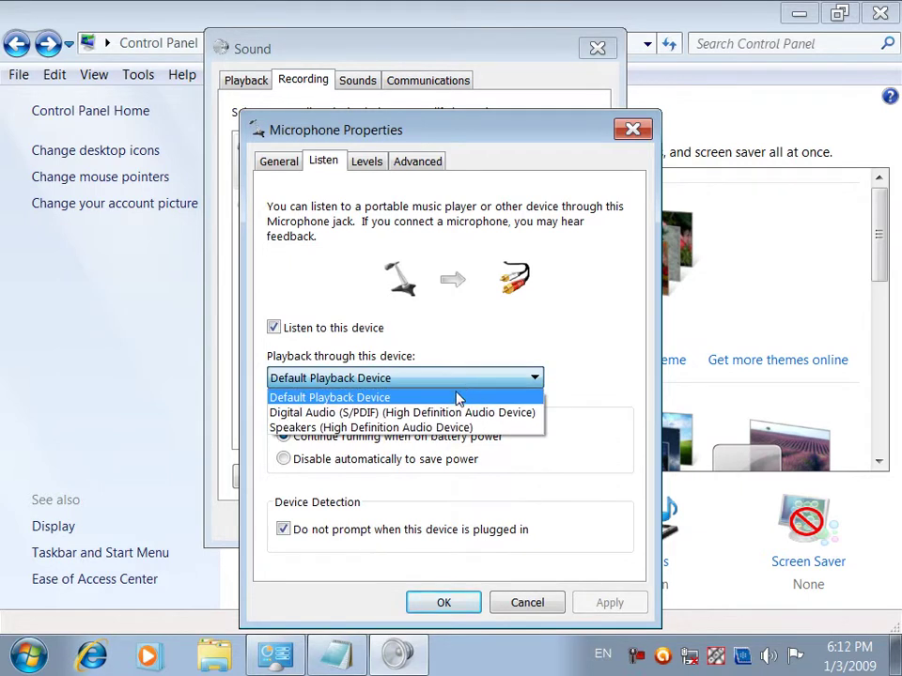
left_click(410, 401)
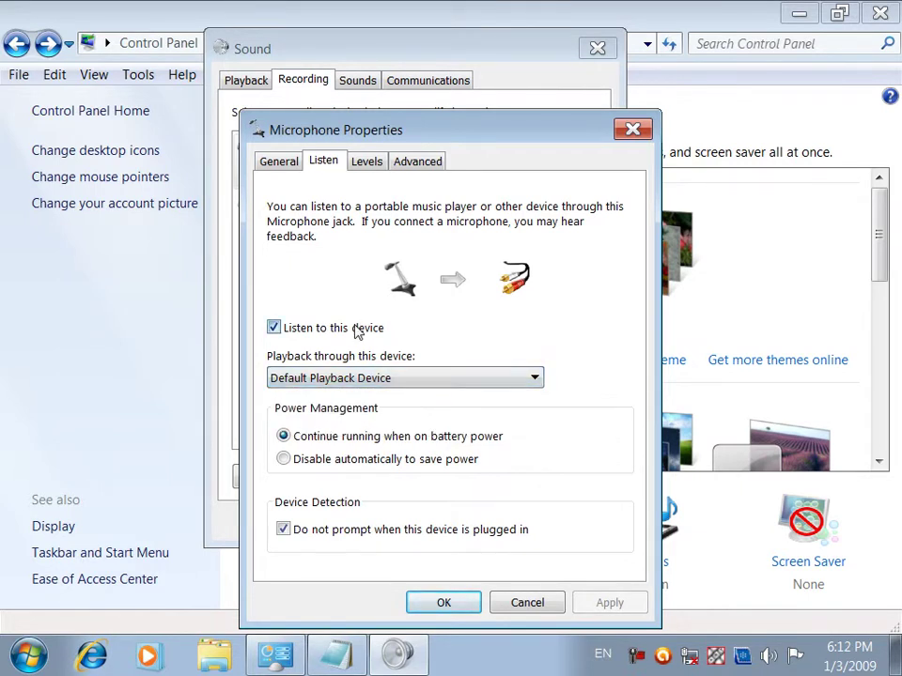
left_click(301, 331)
left_click(607, 603)
Set the Microphone level to 99 and keep the Microphone Boost at +30.0 dB
left_click(366, 163)
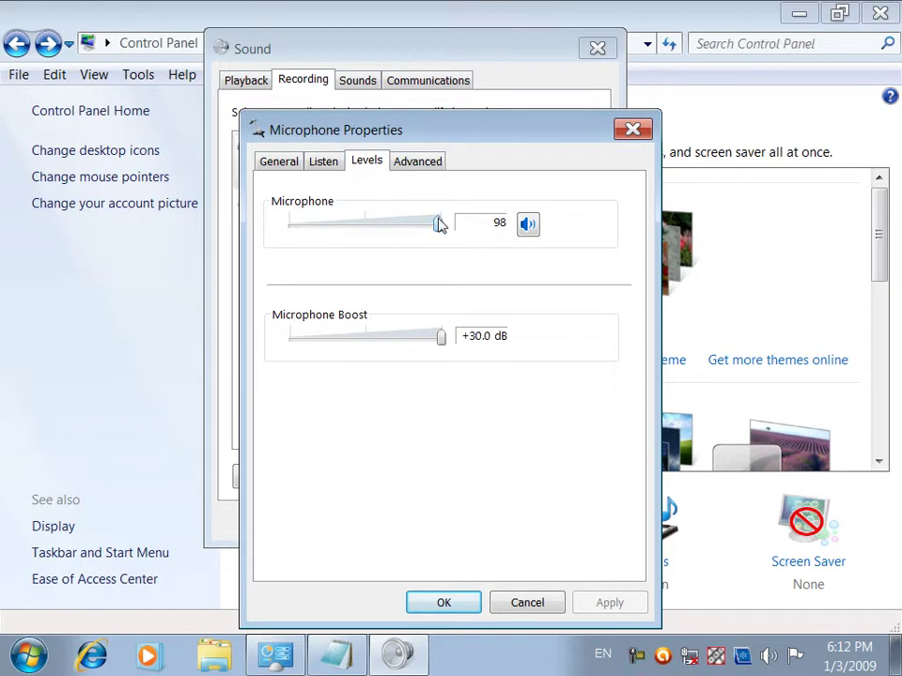
left_click_drag(439, 227, 435, 228)
left_click_drag(424, 229, 467, 232)
mouse_move(442, 344)
left_mouse_down()
mouse_move(408, 344)
mouse_move(451, 338)
left_mouse_up()
Review the microphone's default format, general information and levels, and confirm the Microphone properties
left_click(409, 162)
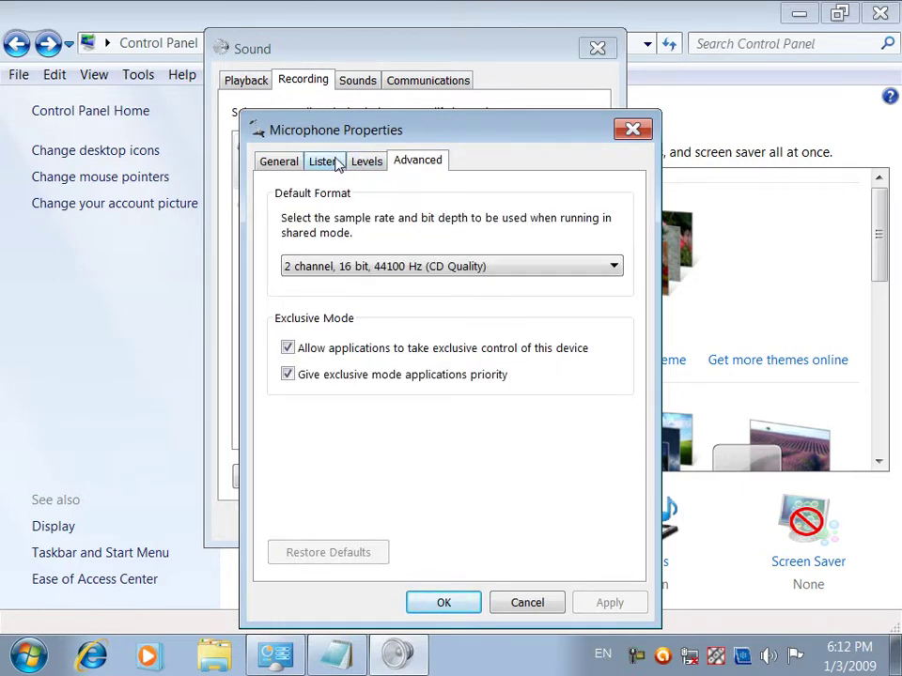
left_click(268, 160)
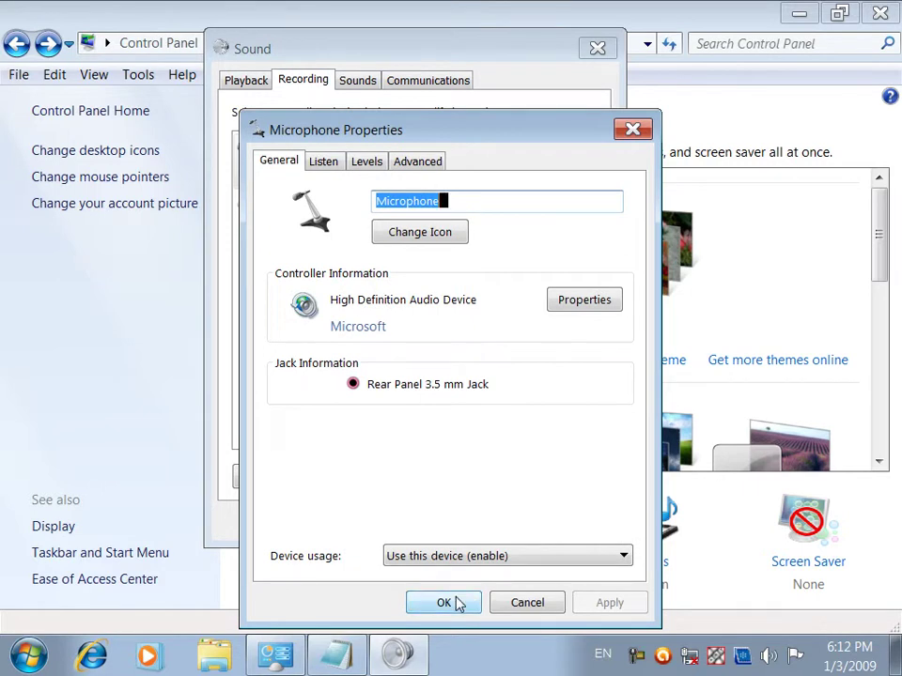
left_click(364, 164)
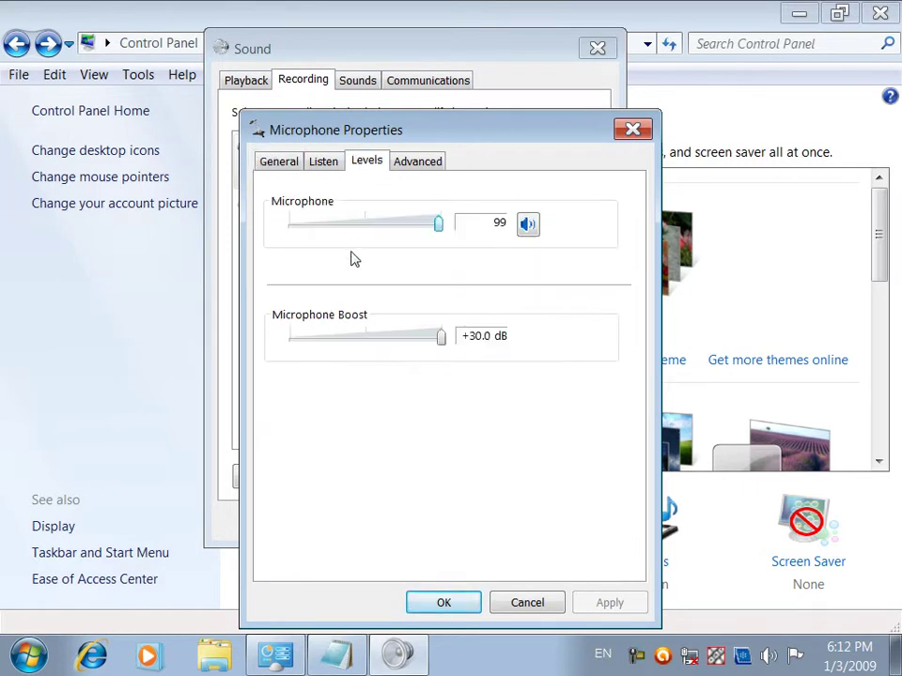
left_click(451, 605)
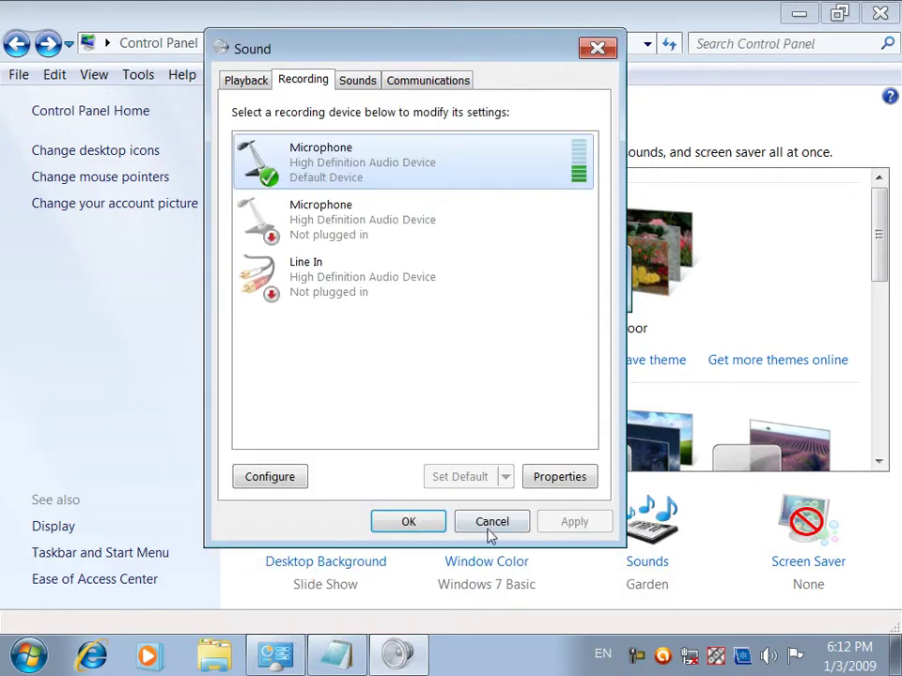
Choose Heritage as the Windows sound scheme and apply it
left_click(371, 84)
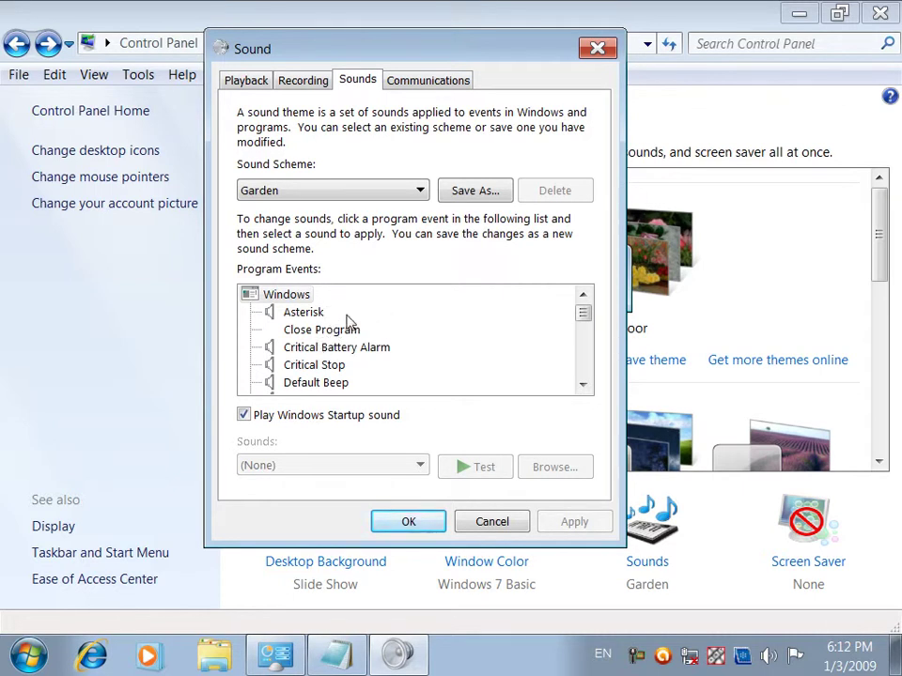
left_click(356, 193)
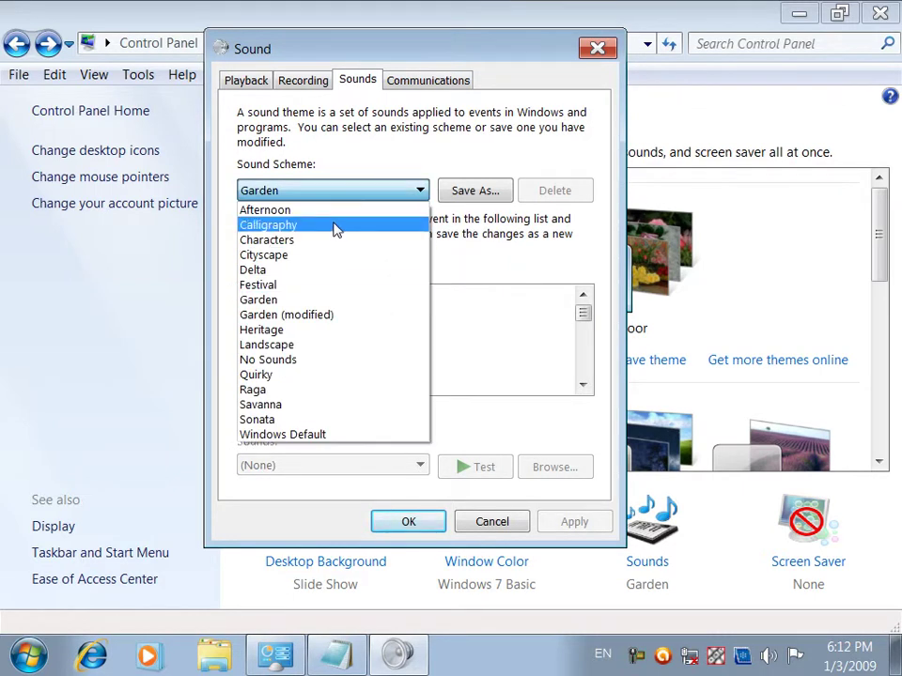
left_click(336, 226)
left_click(340, 193)
left_click(303, 330)
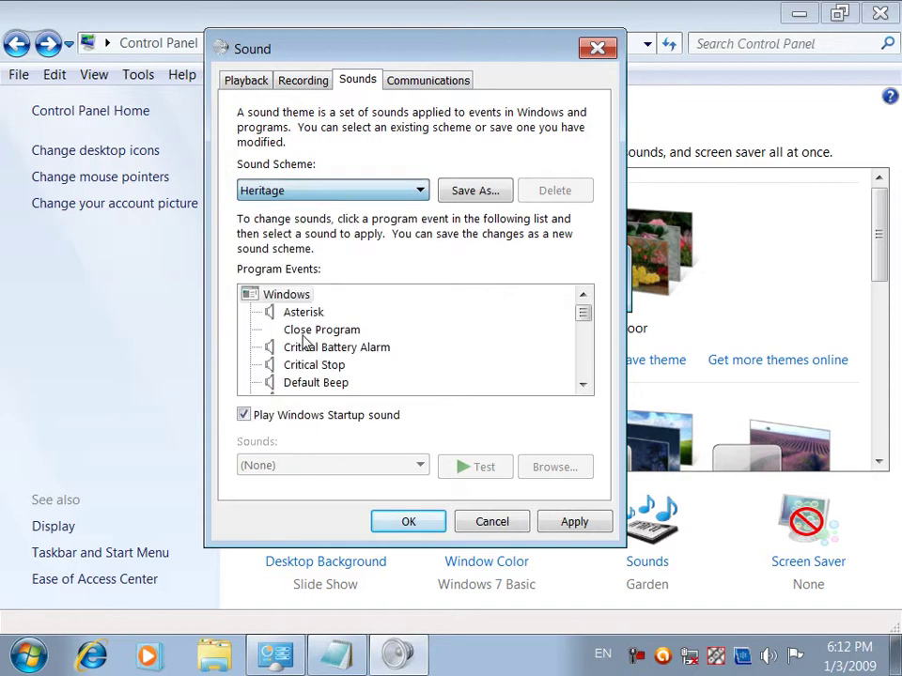
left_click(562, 525)
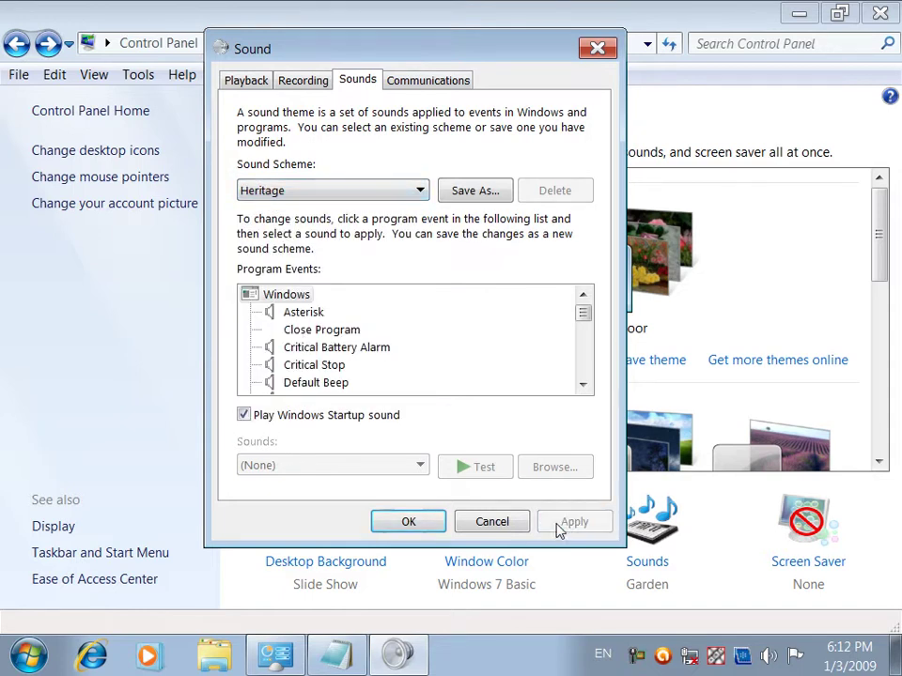
Assign the Windows Hardware Insert sound to the Close Program event, apply it, and close the Personalization and Sound windows
left_click(330, 331)
left_click(420, 465)
left_click(340, 402)
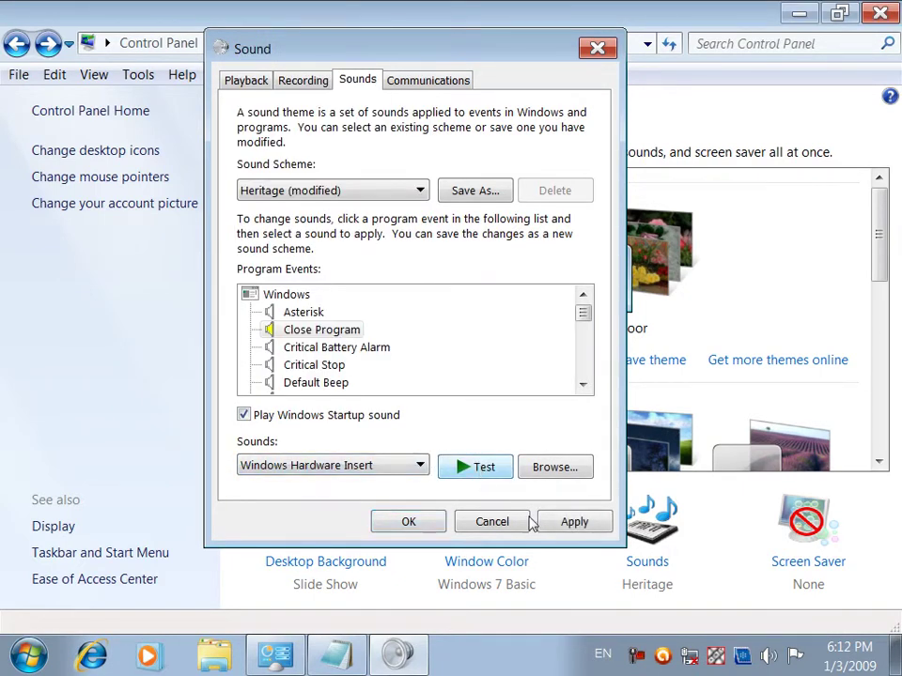
left_click(575, 522)
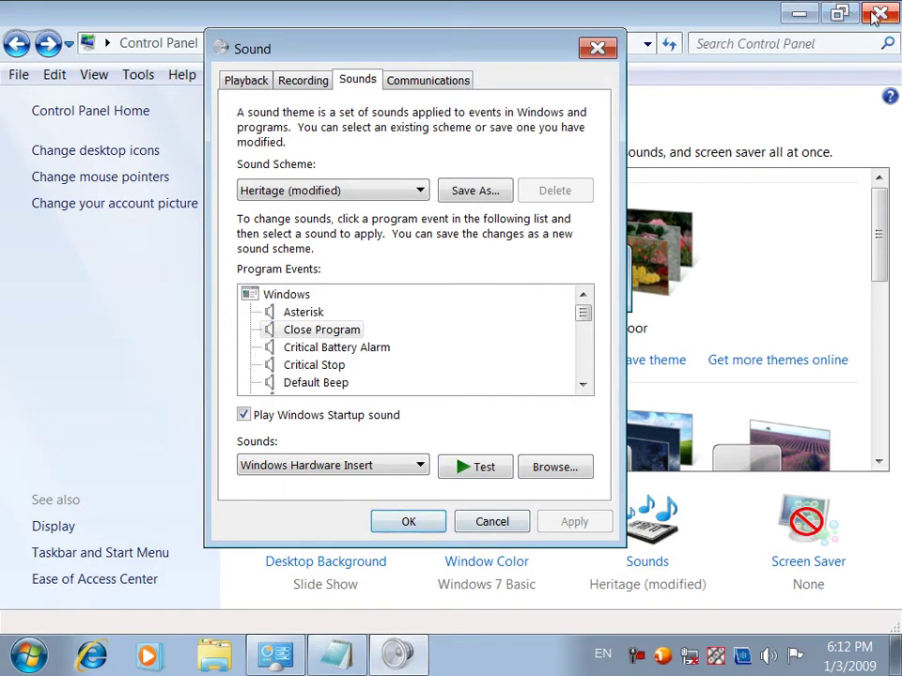
left_click(880, 12)
left_click(406, 522)
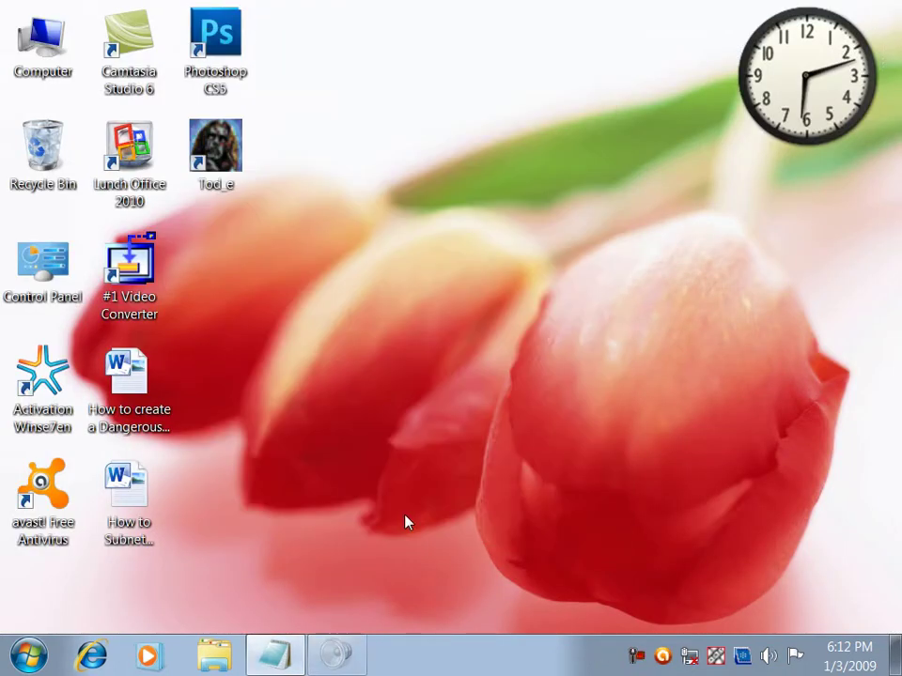
Reopen the sound settings from the desktop's personalization options, set the Close Program event's sound to (None), and apply the change
right_click(418, 354)
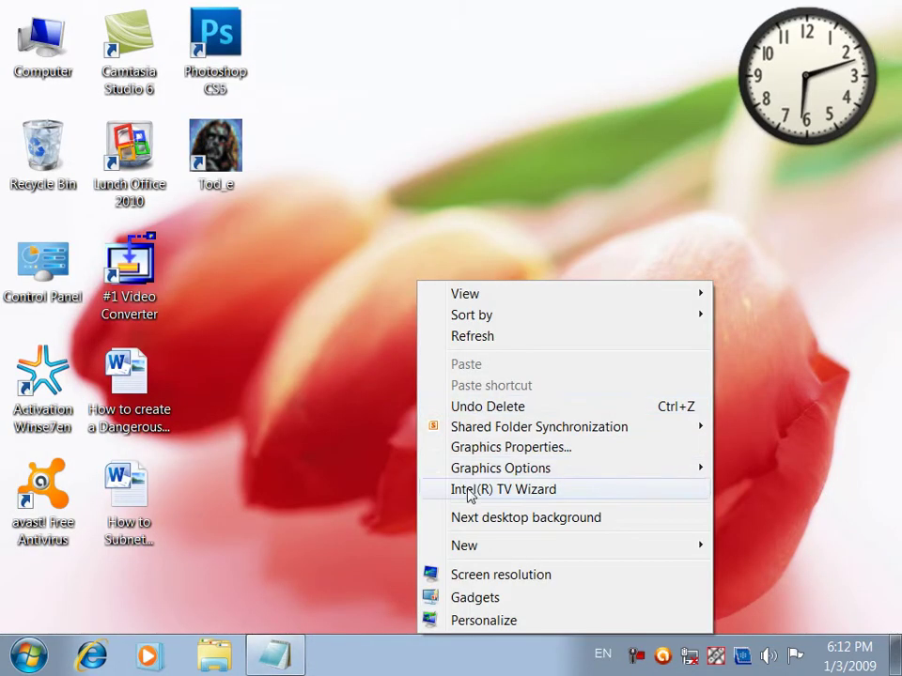
left_click(503, 626)
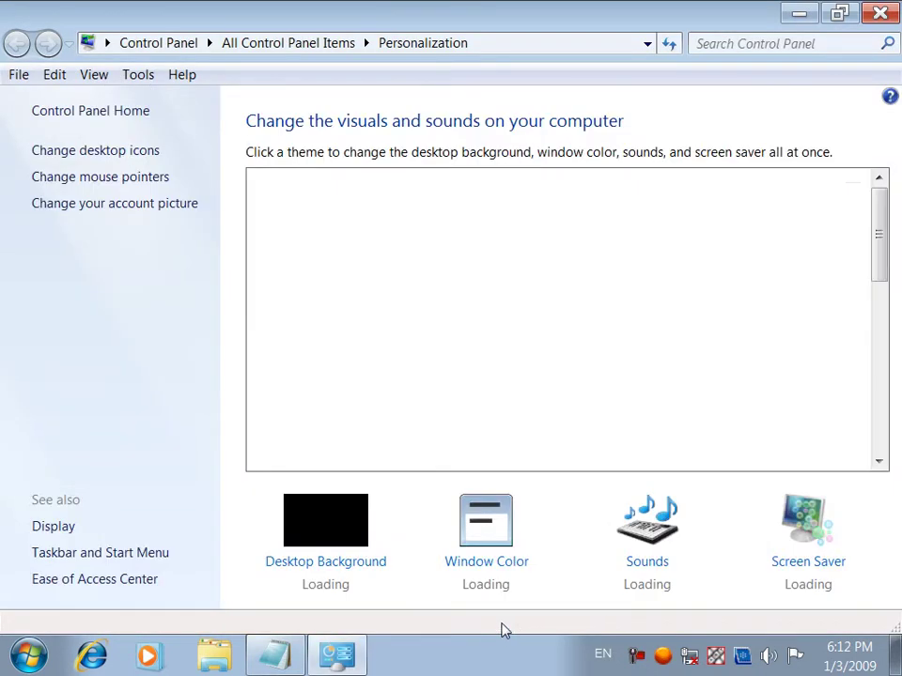
left_click(639, 566)
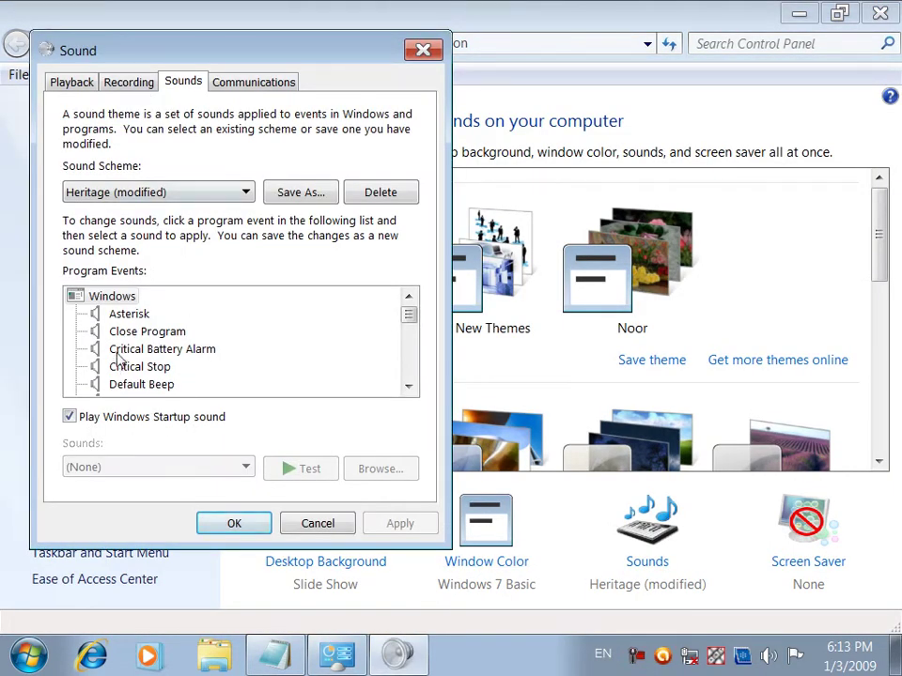
left_click(116, 335)
left_click(246, 466)
scroll(159, 223, "up", 5)
left_click(108, 13)
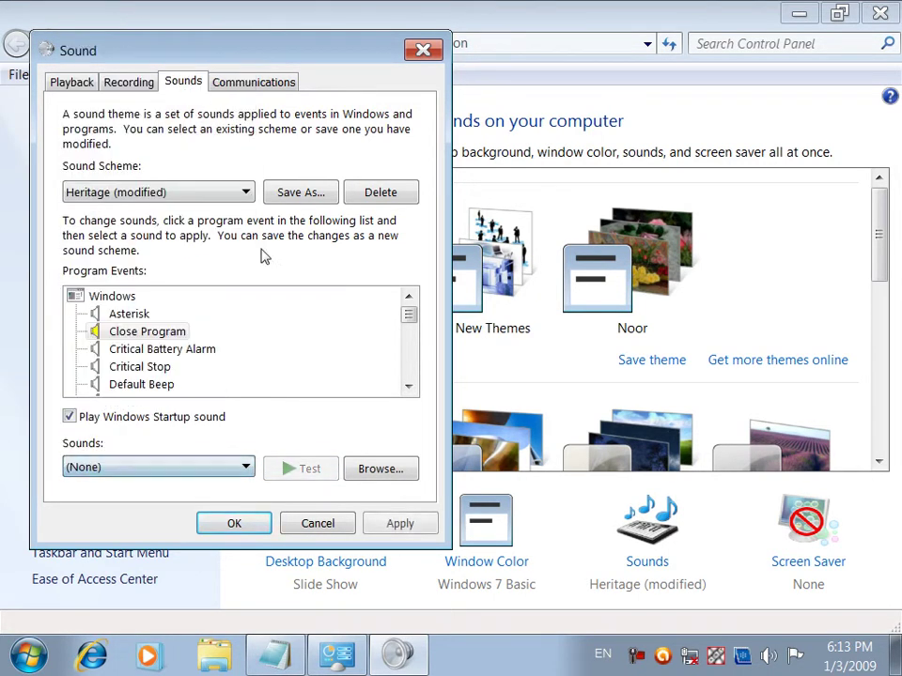
left_click(400, 522)
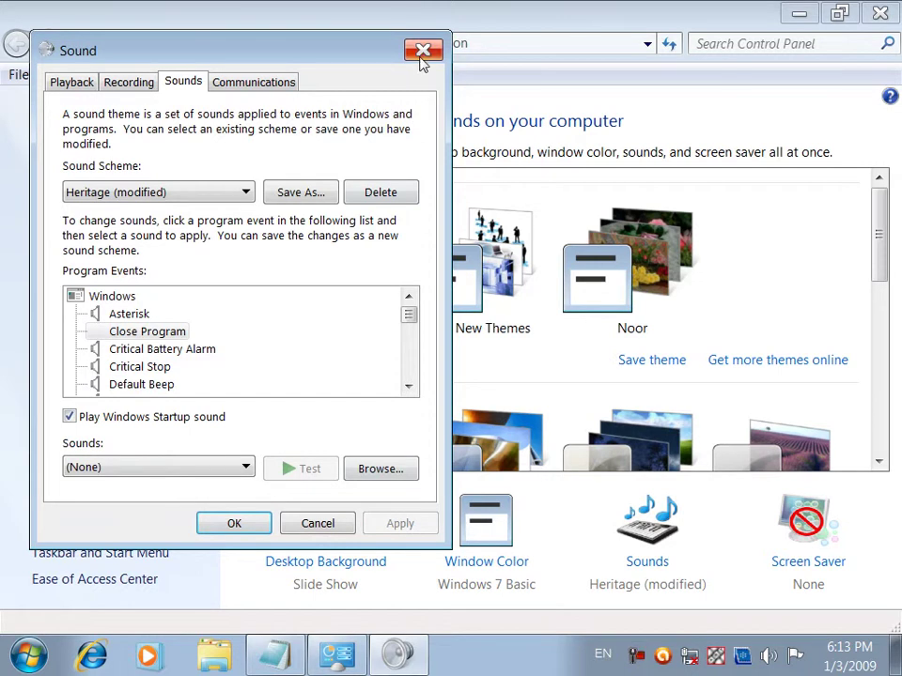
left_click(422, 51)
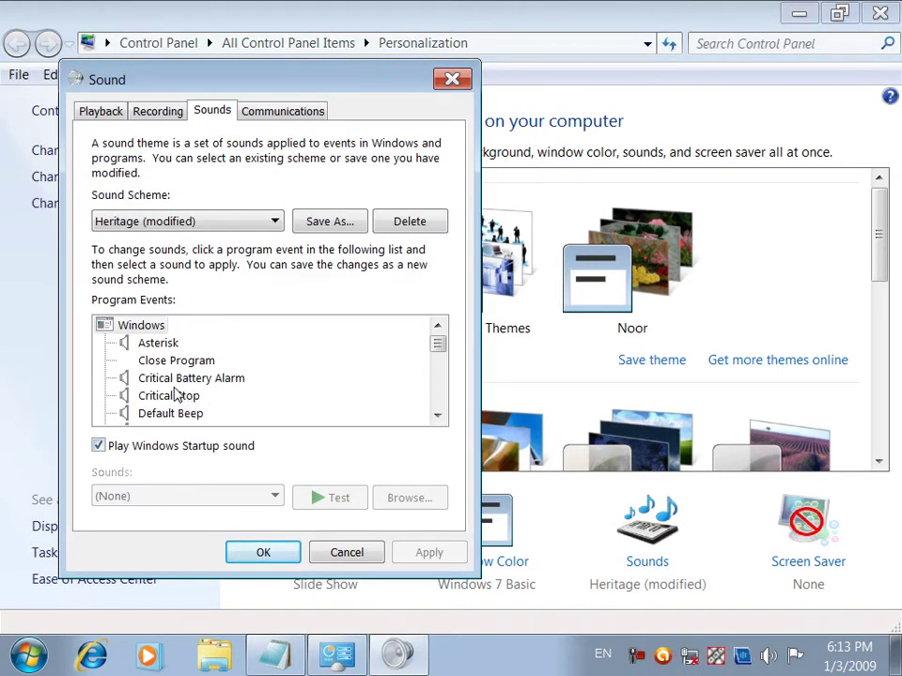
Play the Critical Battery Alarm event's sound and look at the list of alternative sounds
left_click(118, 377)
left_click(334, 509)
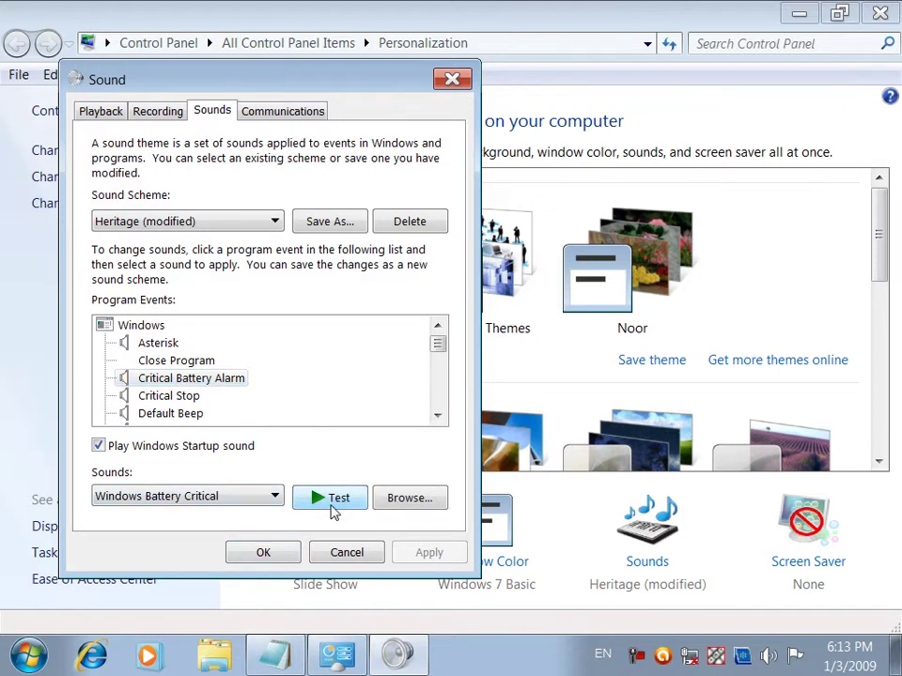
left_click(274, 498)
left_click(274, 498)
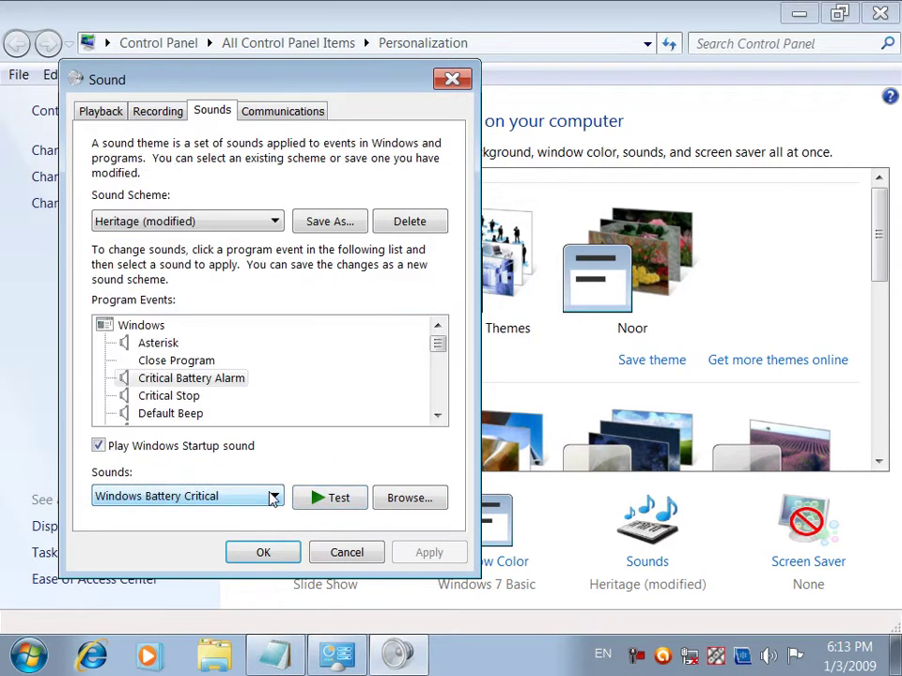
Play the sounds assigned to the Device Connect and Device Disconnect events
left_click(438, 416)
left_click(437, 416)
left_click(438, 416)
left_click(178, 379)
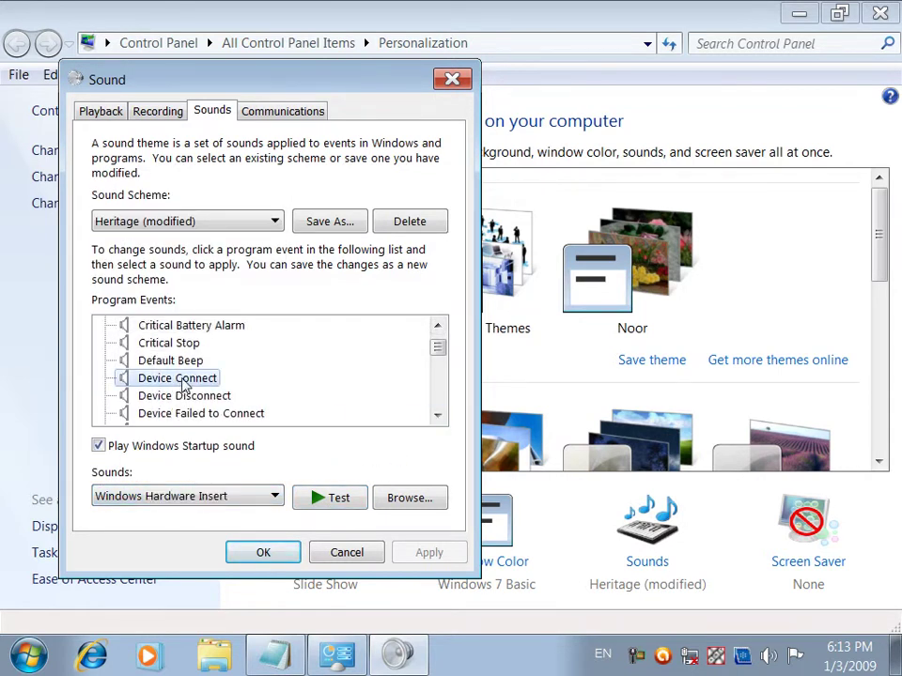
left_click(349, 508)
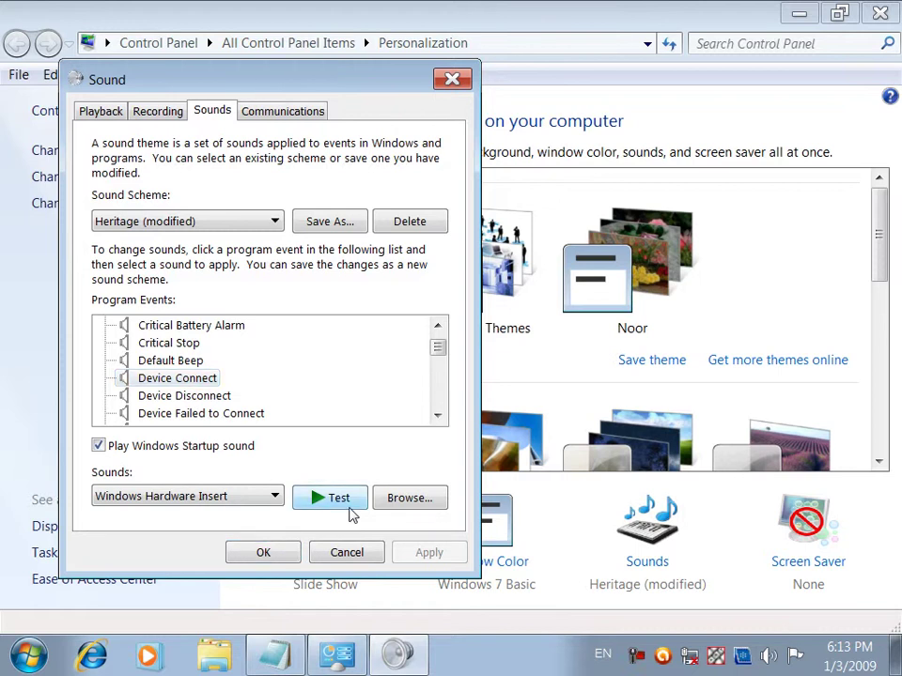
left_click(186, 395)
left_click(314, 500)
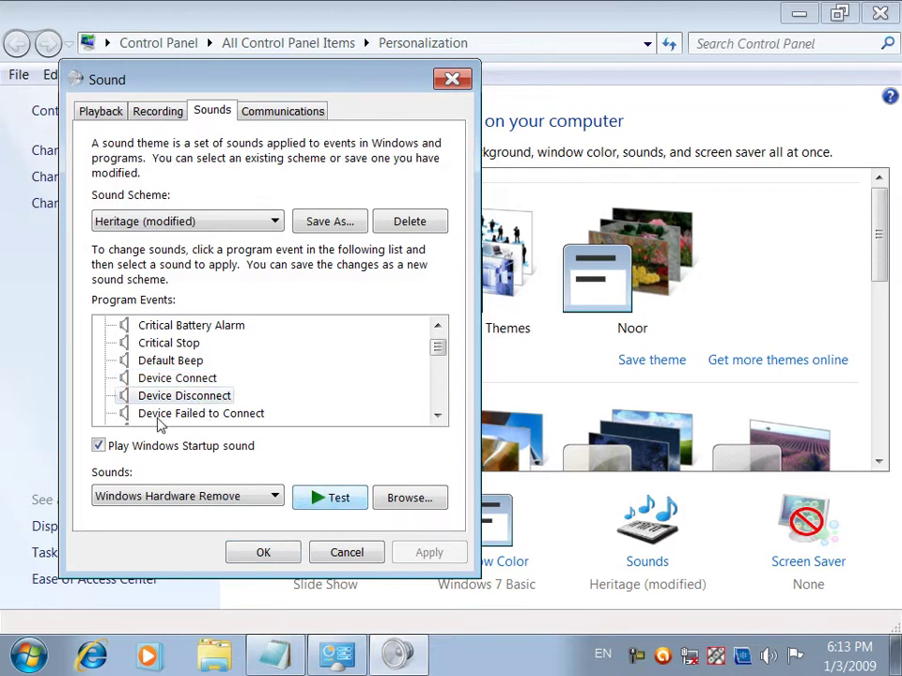
Find the Exit Windows program event and play its sound
left_click(438, 414)
left_click(438, 415)
left_click(437, 415)
left_click(438, 414)
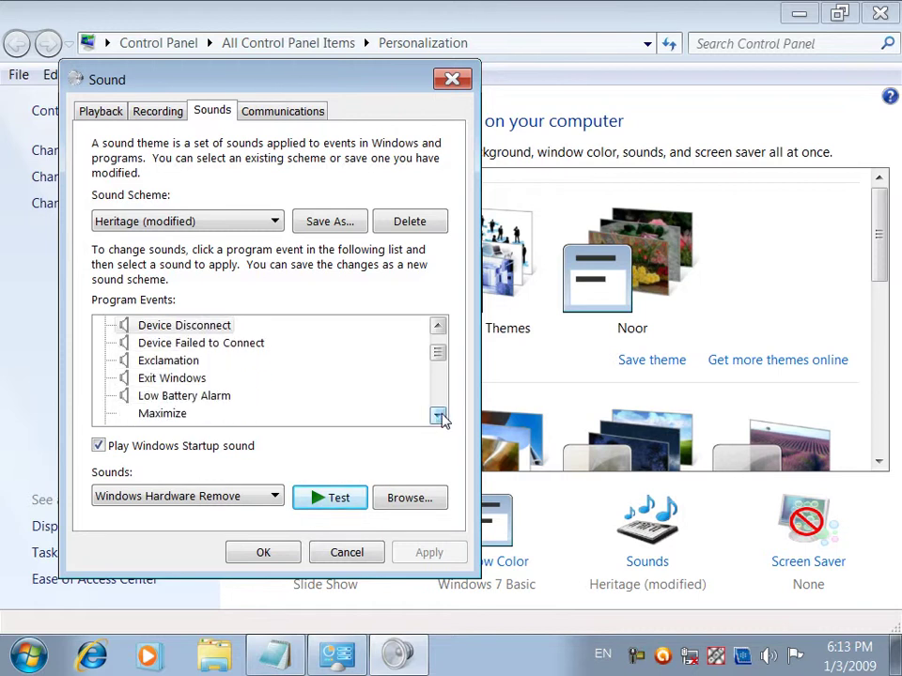
left_click(182, 380)
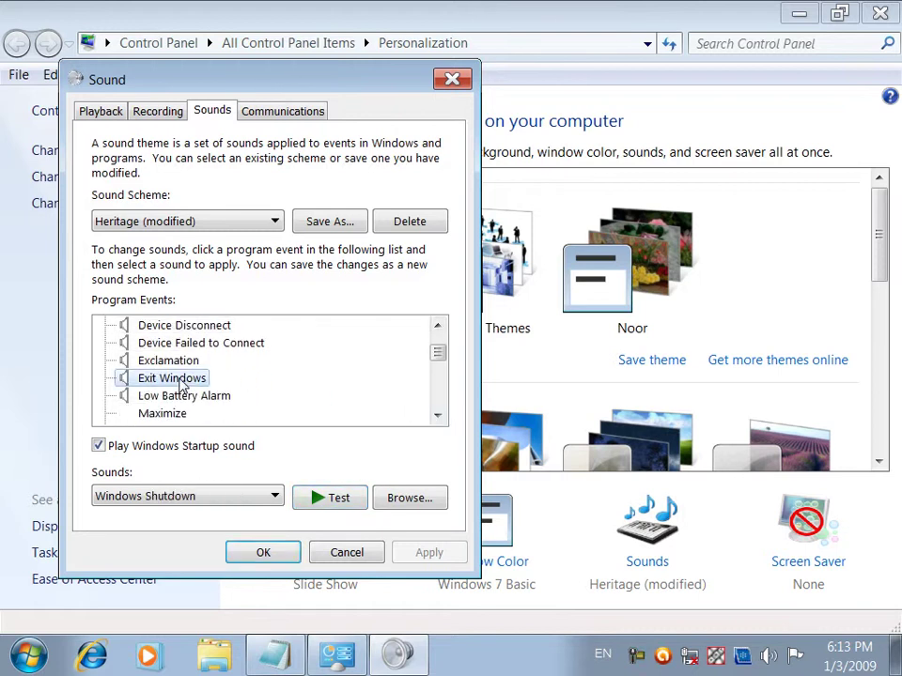
left_click(349, 516)
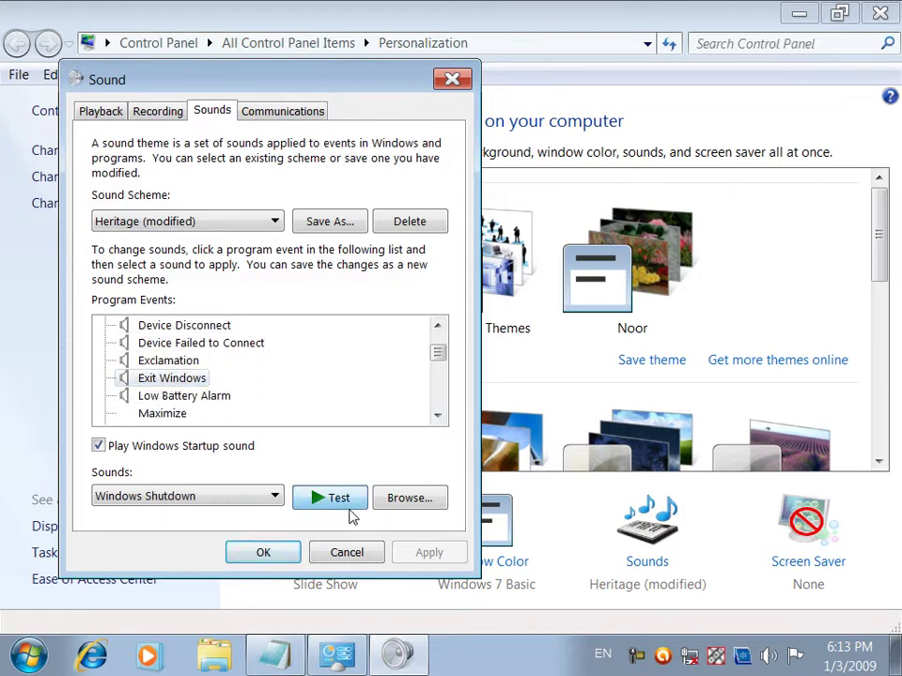
Look through the available sounds and the Media folder for the Exit Windows event, and leave the sound settings without choosing one
left_click(274, 497)
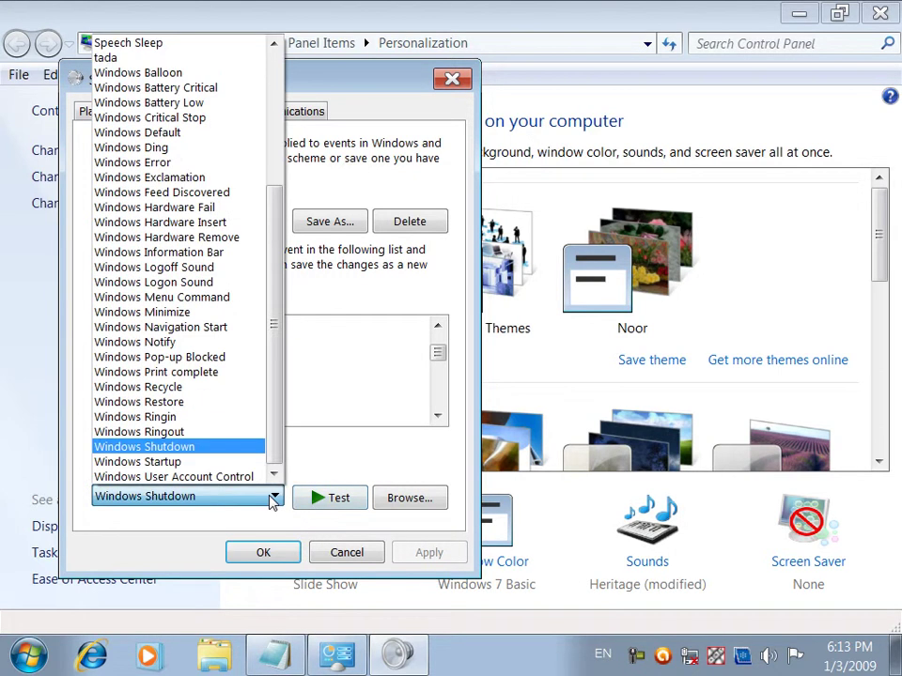
left_click(272, 500)
left_click(409, 499)
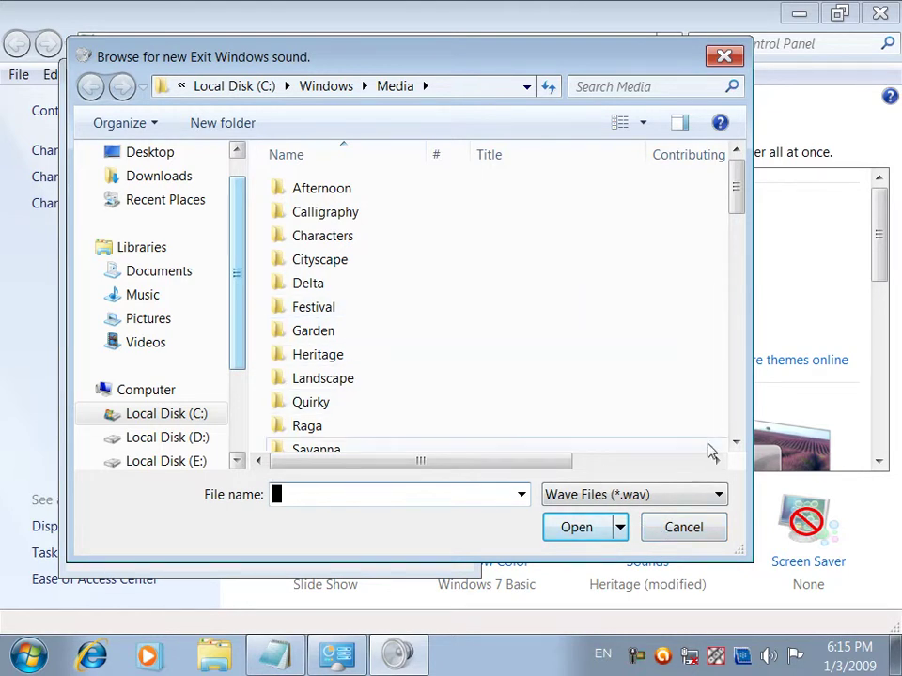
left_click(684, 528)
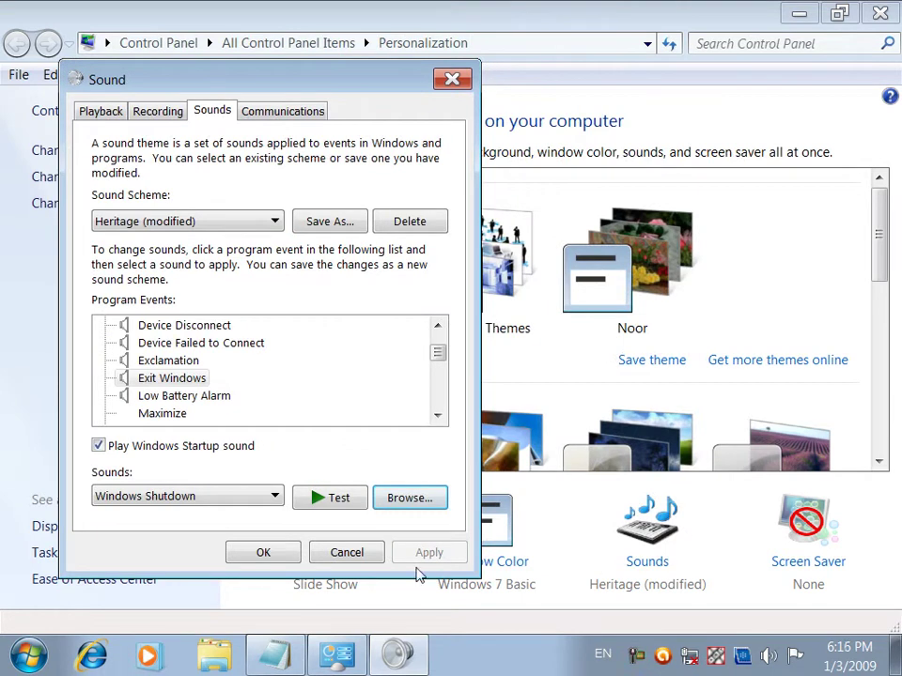
left_click(362, 556)
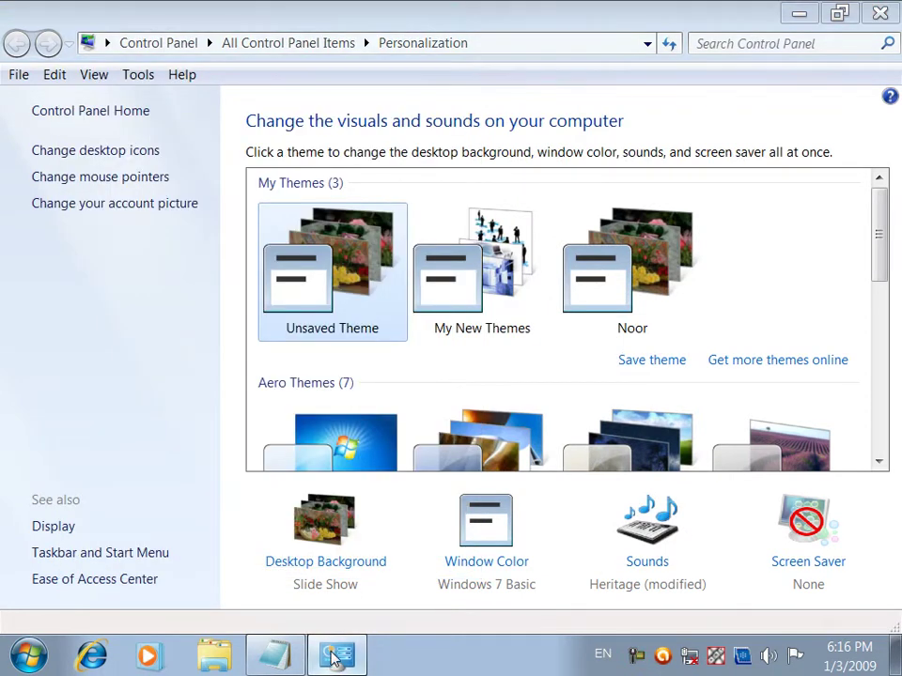
Switch from Personalization to Total Video Converter and dismiss its registration window without entering a code
left_click(333, 658)
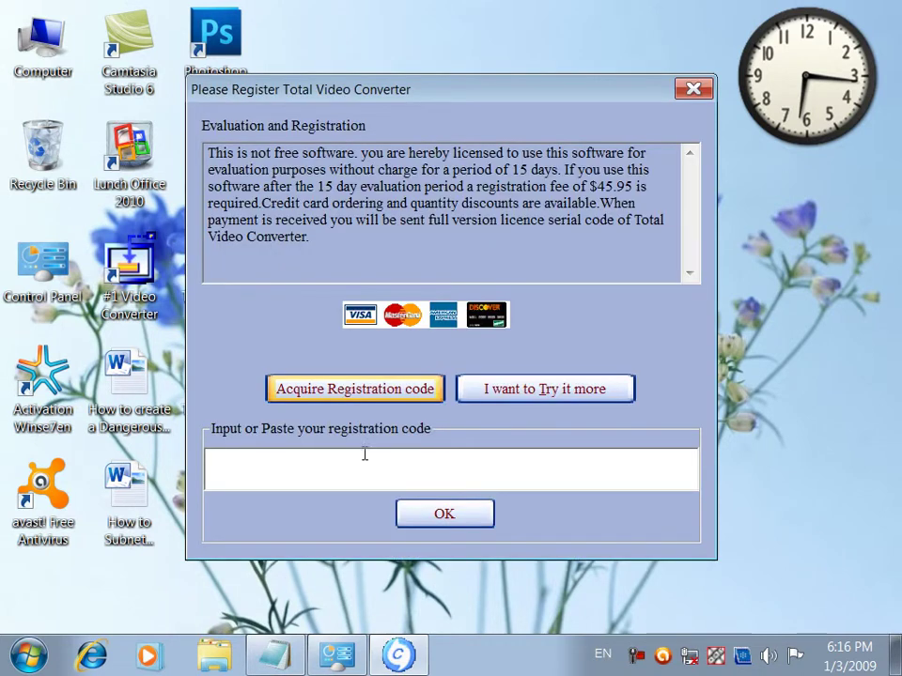
left_click(366, 458)
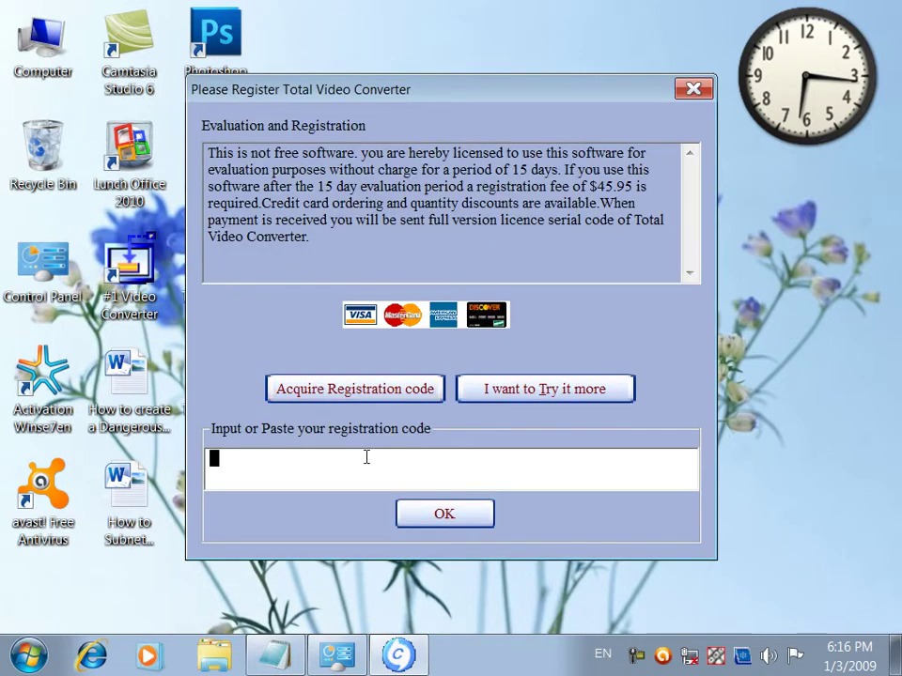
left_click(527, 391)
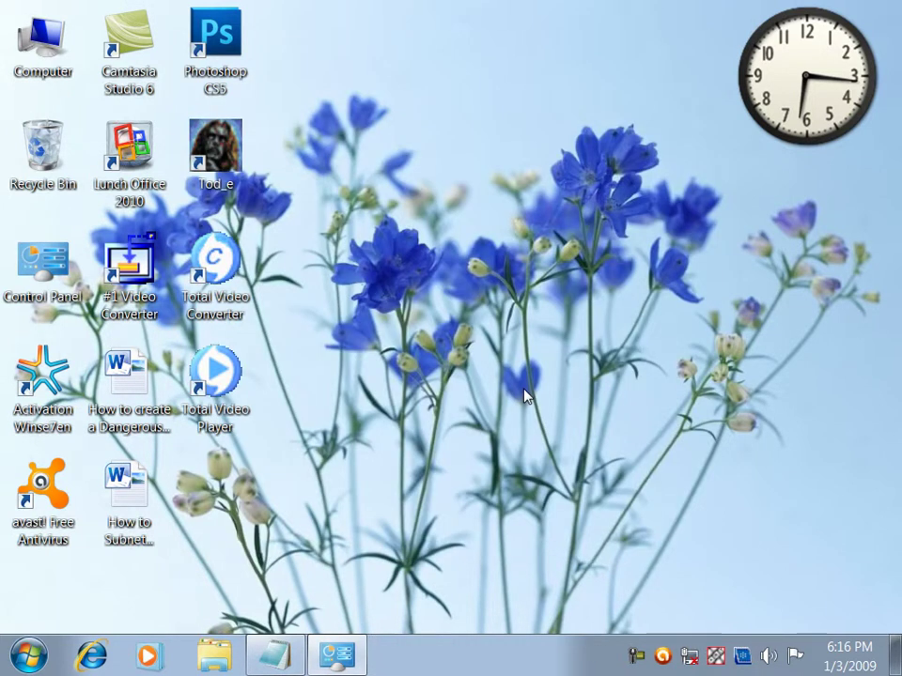
double_click(240, 275)
left_click(692, 88)
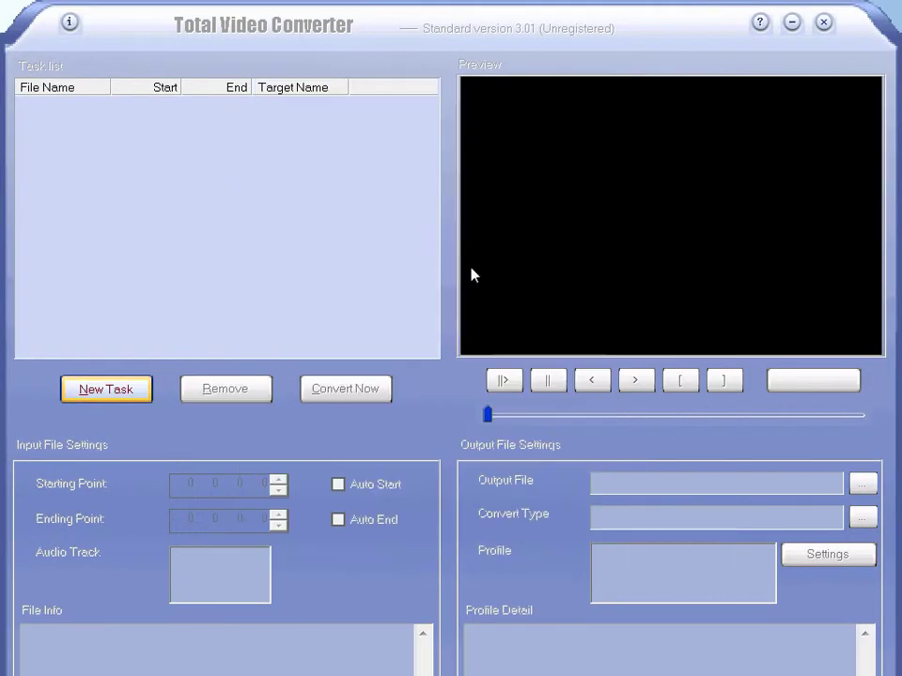
Import the 1 Day(Introduction) video as a new conversion task with Wav Audio as the target format
left_click(89, 391)
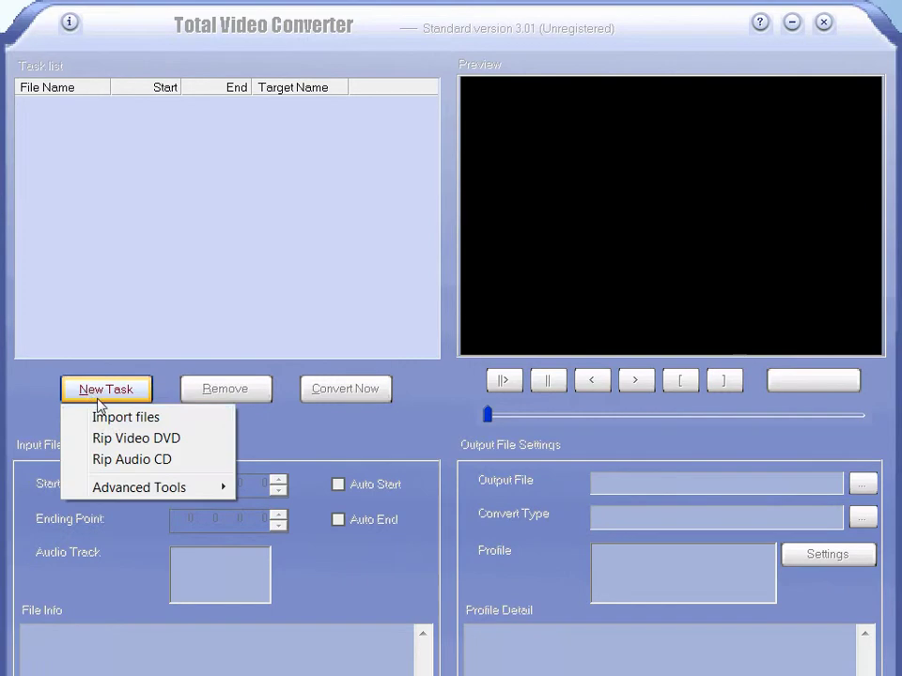
left_click(103, 417)
left_click(255, 381)
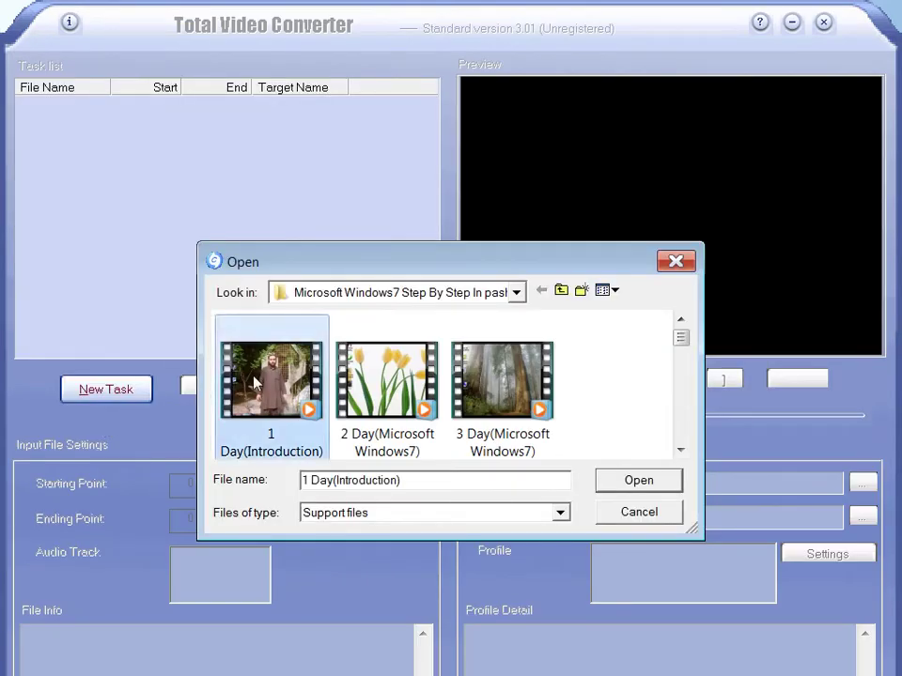
left_click(618, 483)
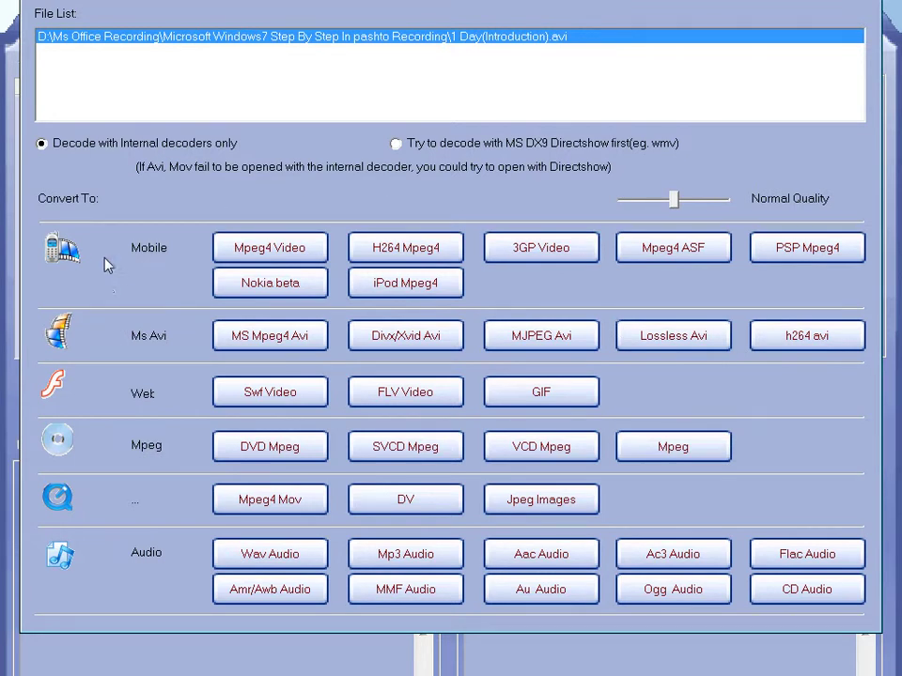
left_click(287, 559)
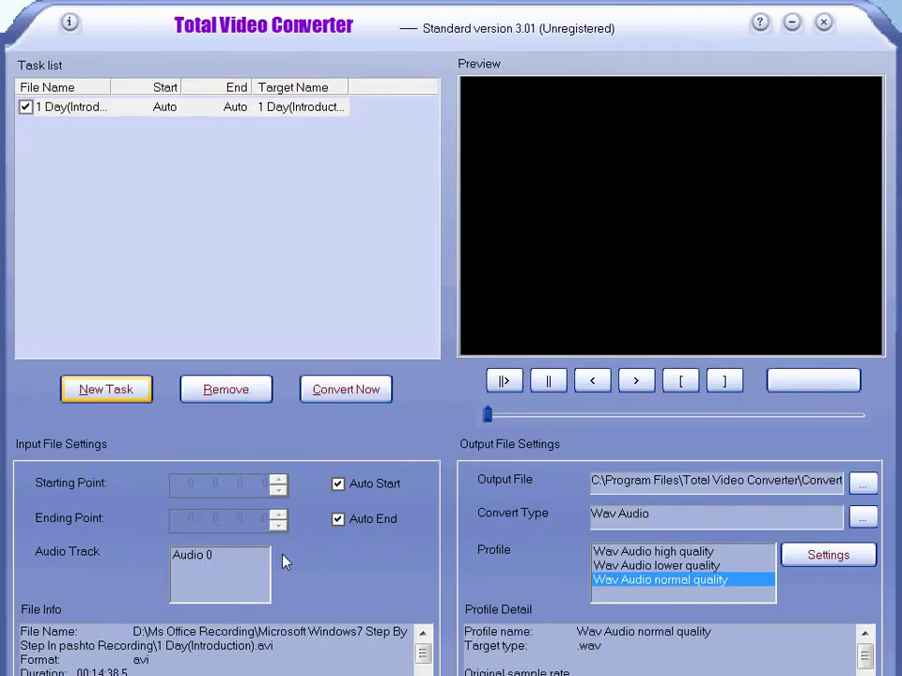
Set the conversion task's output file to asad on the Desktop, saved as a wav file
left_click(861, 483)
left_click(369, 293)
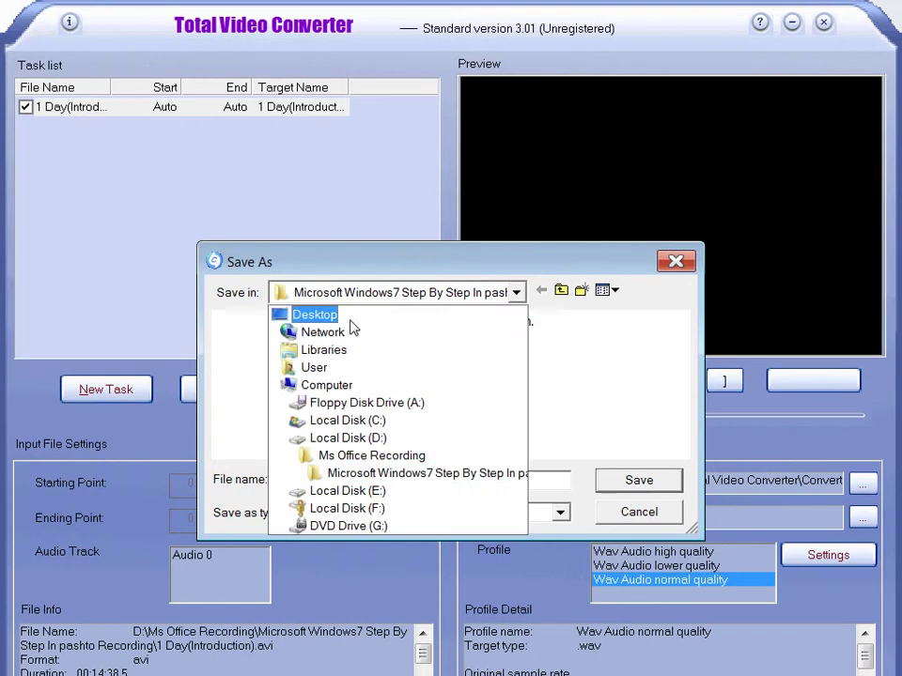
left_click(350, 319)
left_click(518, 481)
type("asad")
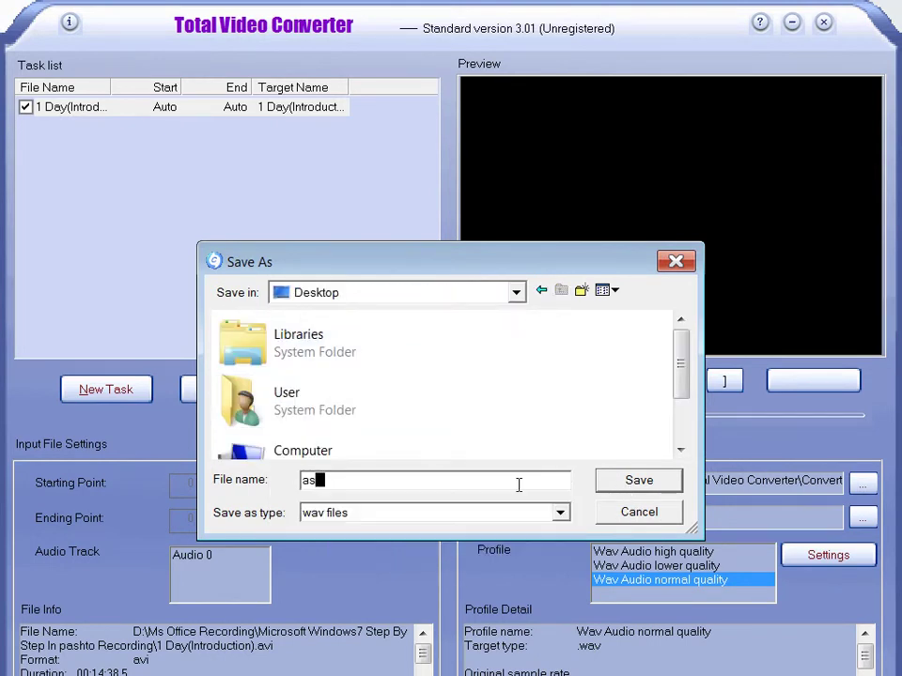
left_click(637, 480)
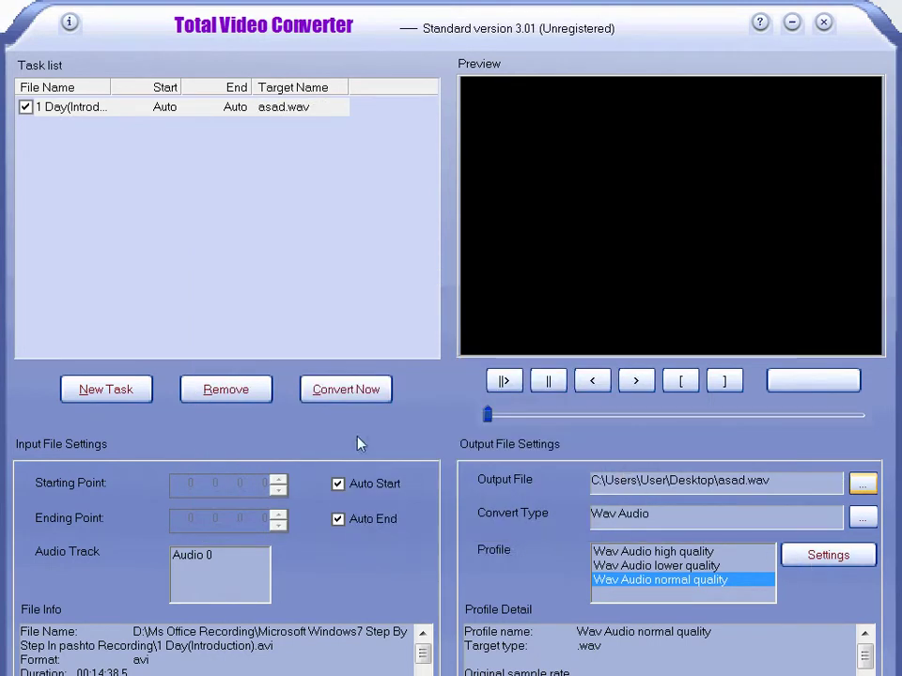
Convert the task to WAV, and close Total Video Converter and the Desktop folder window
left_click(351, 396)
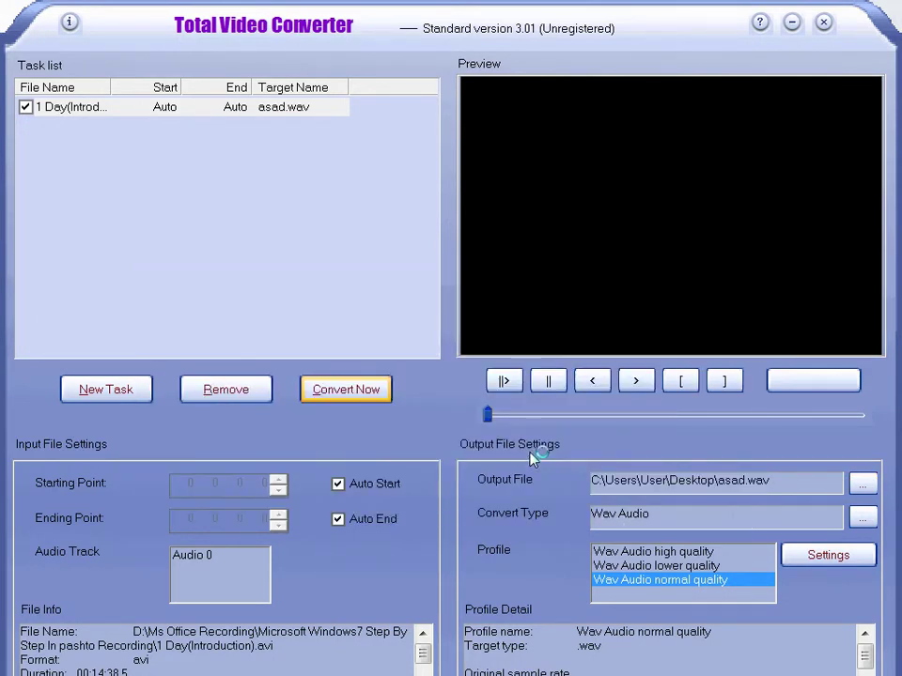
left_click(823, 22)
left_click(829, 86)
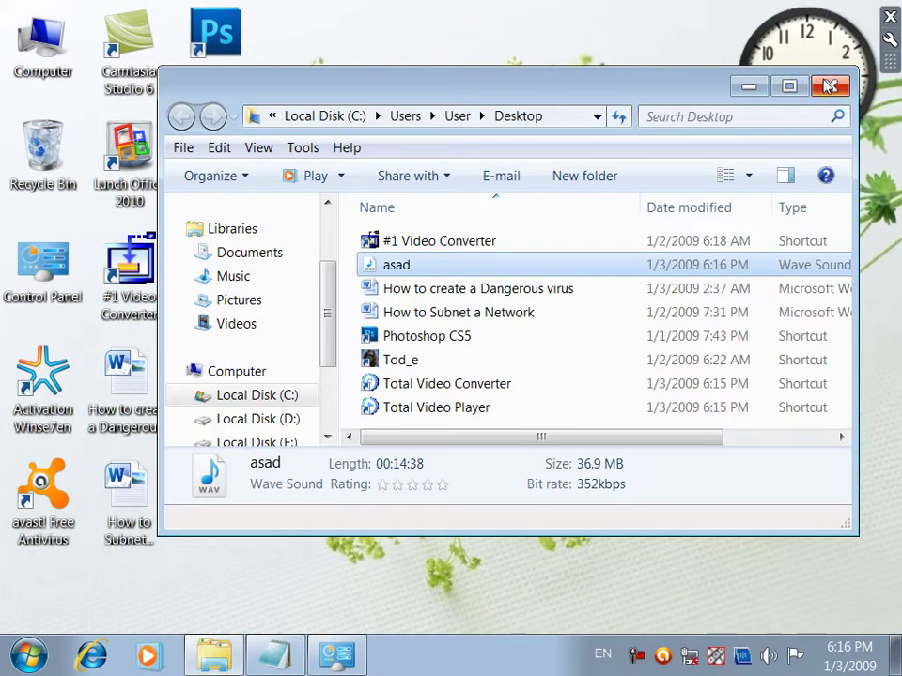
Switch to Personalization, find the Exit Windows event in the sound settings and play its sound
left_click(337, 655)
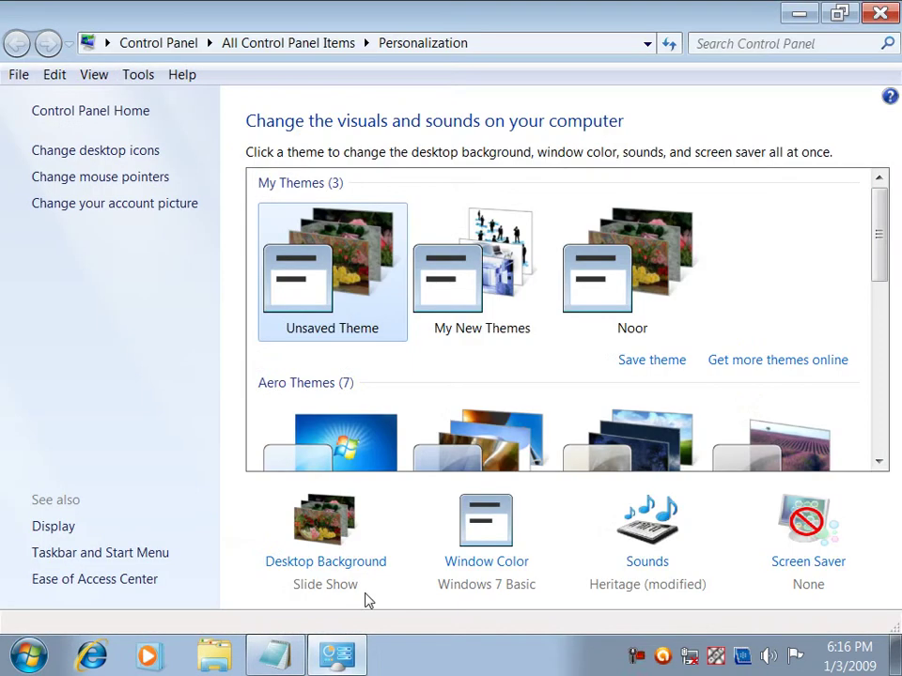
left_click(643, 559)
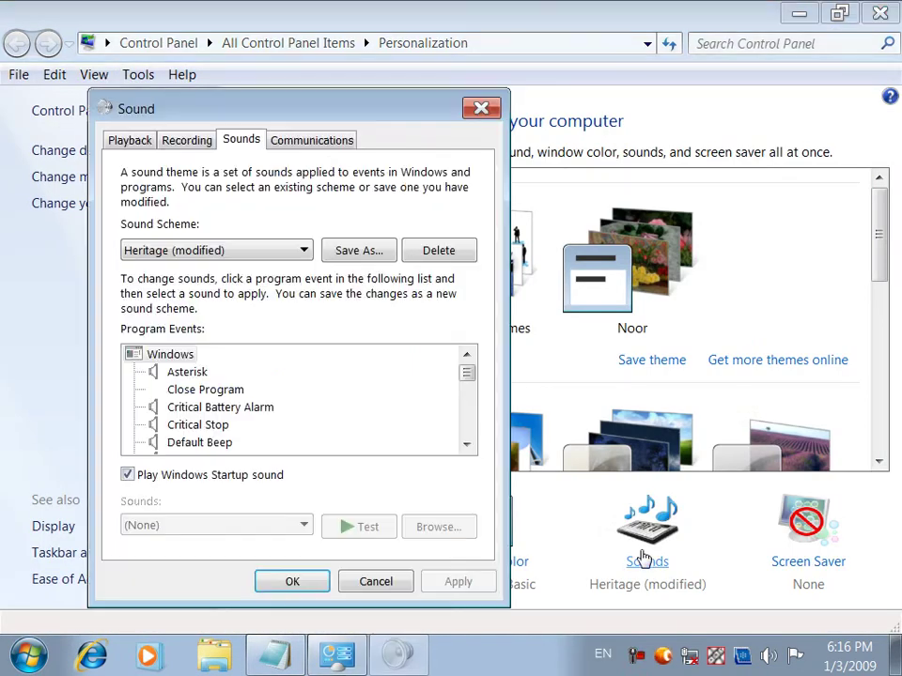
left_click(218, 409)
scroll(215, 430, "down", 5)
scroll(213, 434, "up", 4)
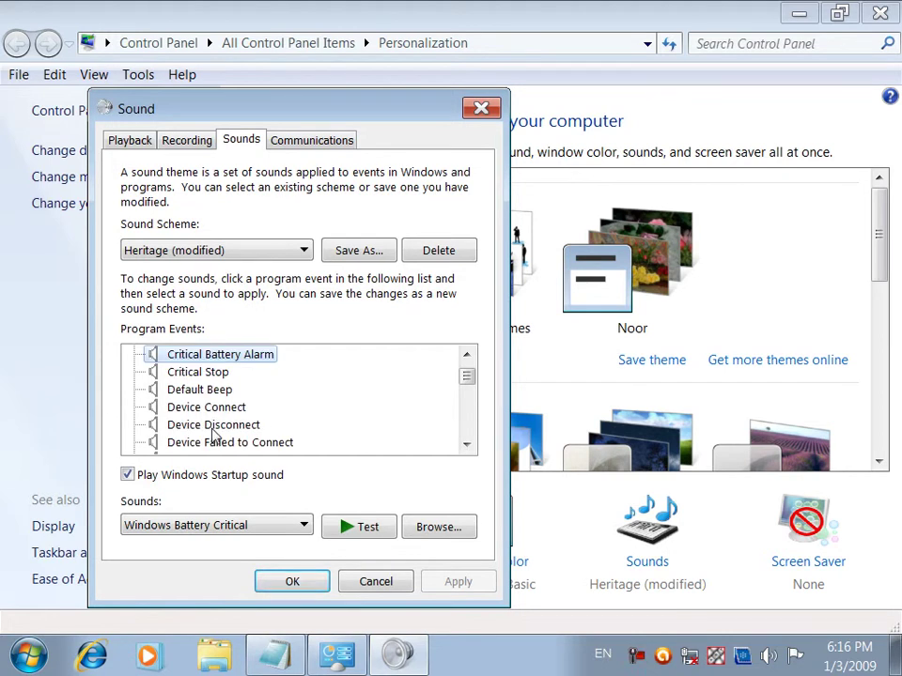
scroll(212, 432, "down", 2)
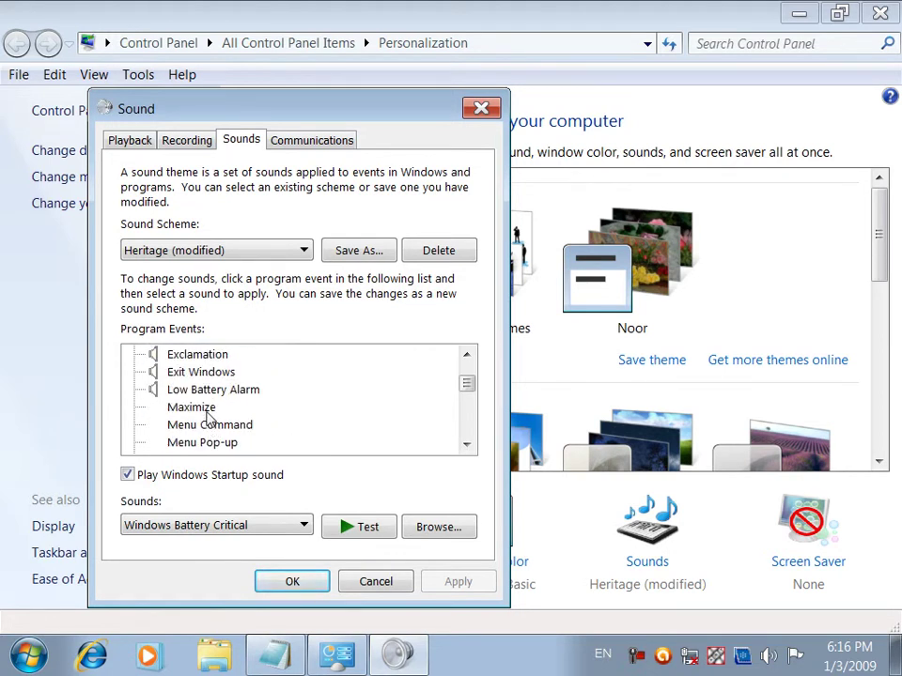
left_click(200, 373)
left_click(359, 526)
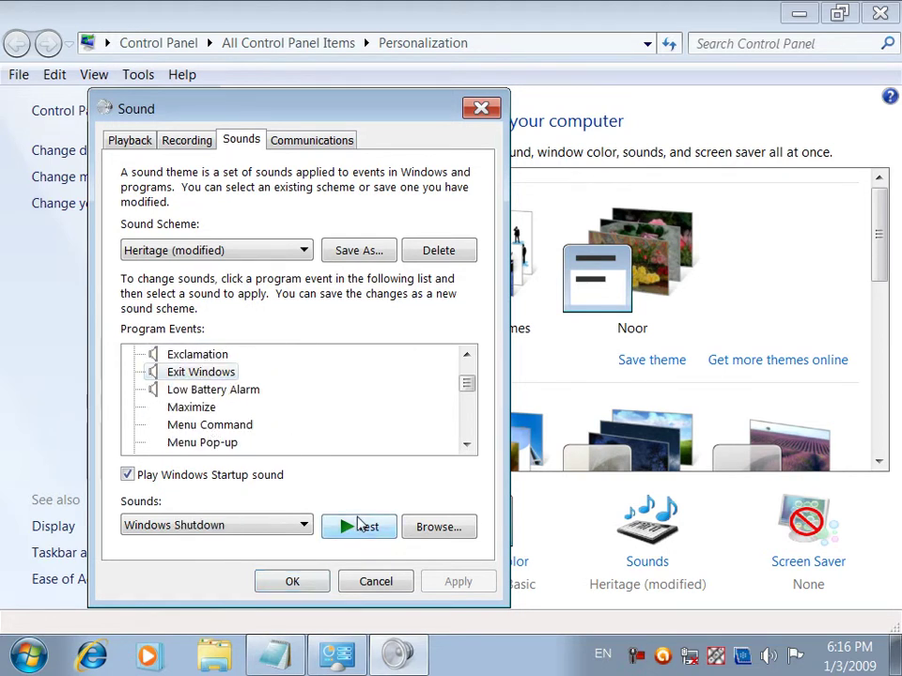
Assign the asad WAV file from the Desktop to the Exit Windows event and apply the change
left_click(432, 528)
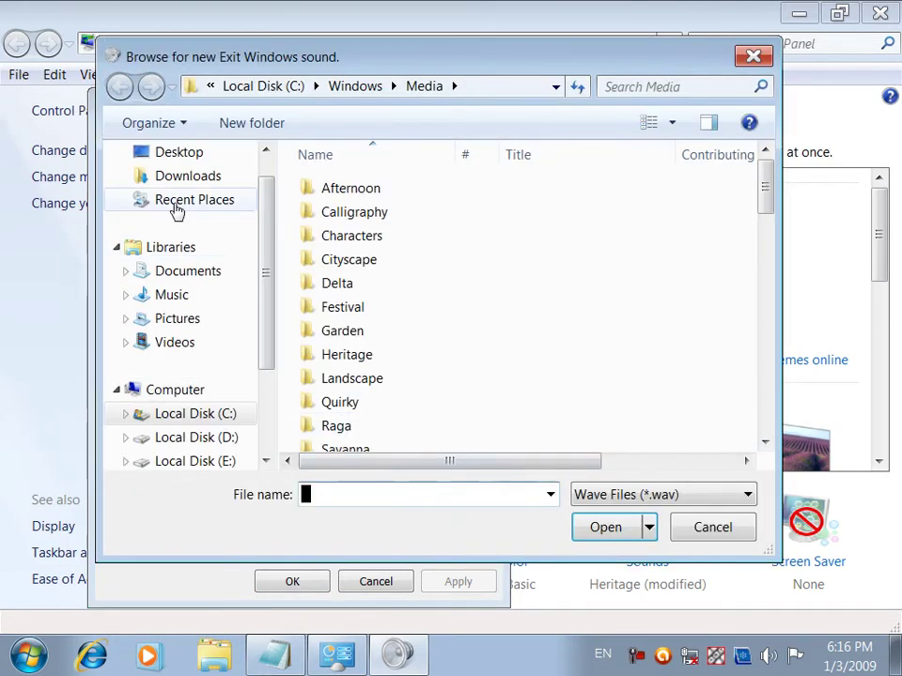
left_click(169, 152)
left_click(349, 447)
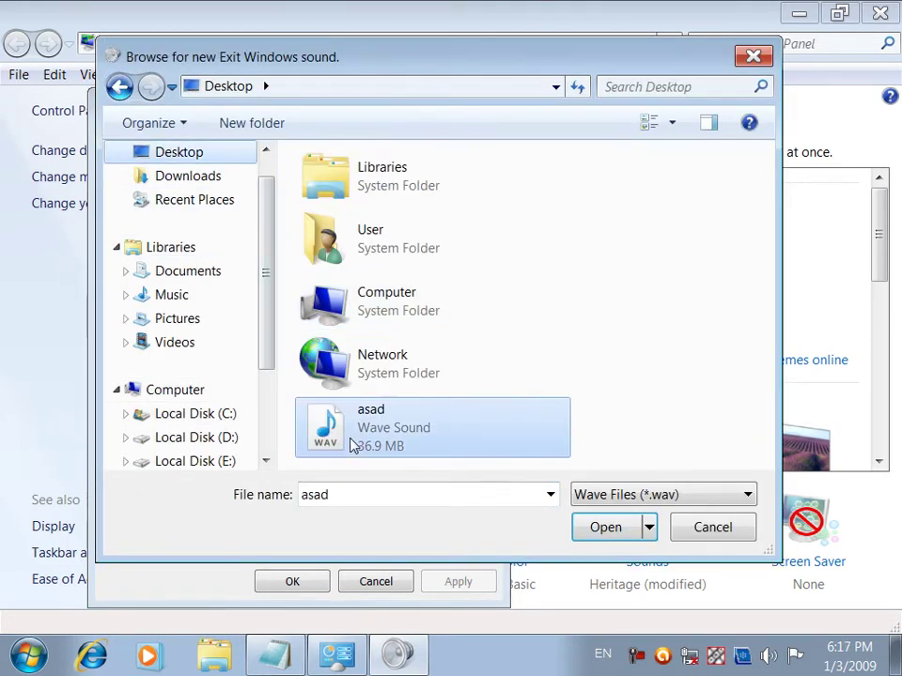
left_click(583, 531)
left_click(449, 583)
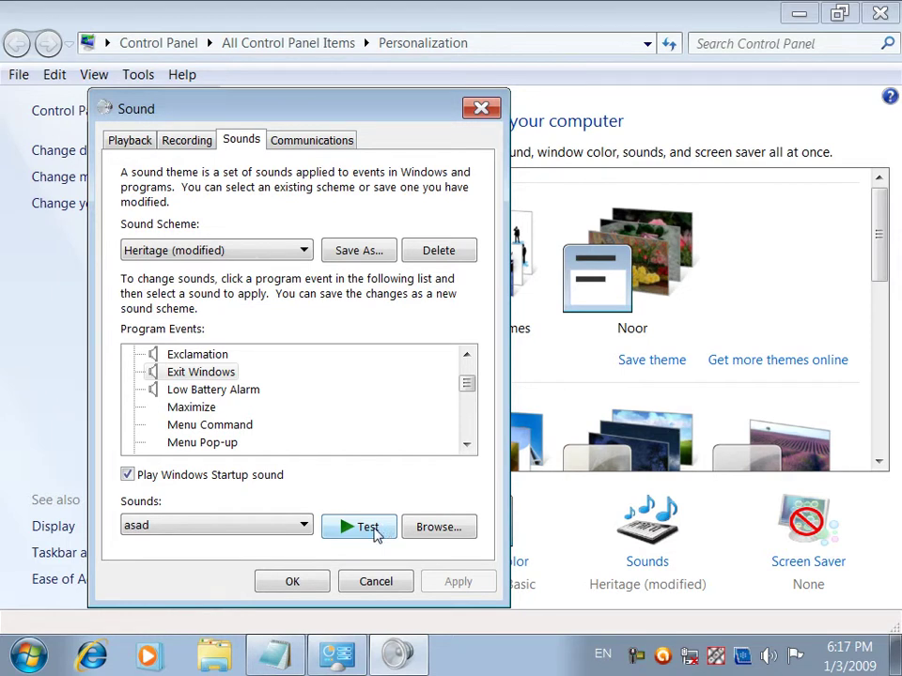
Set the Exit Windows event's sound to (None) and apply the change
left_click(306, 526)
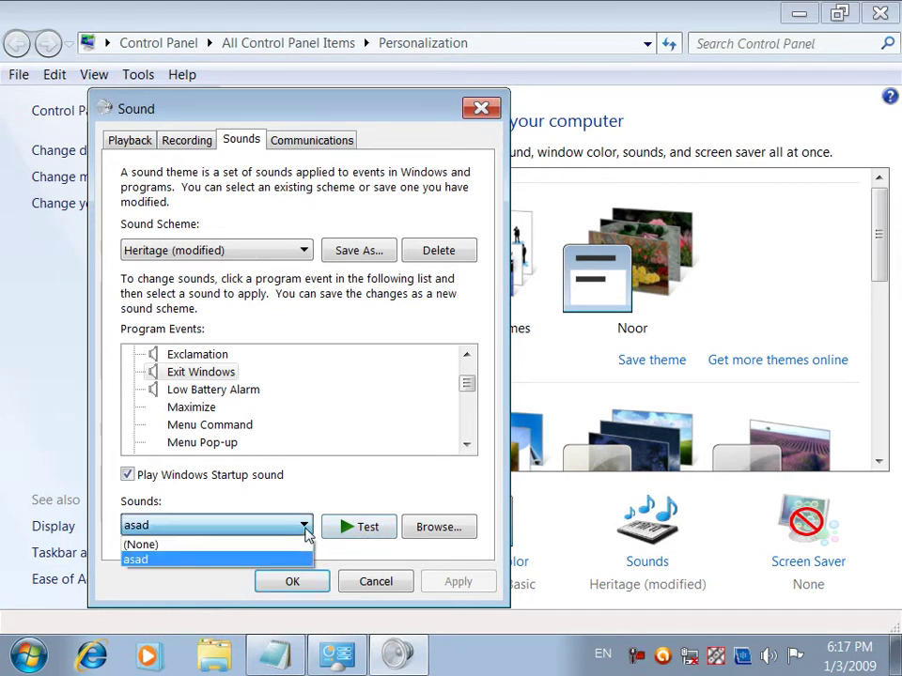
left_click(222, 545)
left_click(475, 587)
left_click(197, 368)
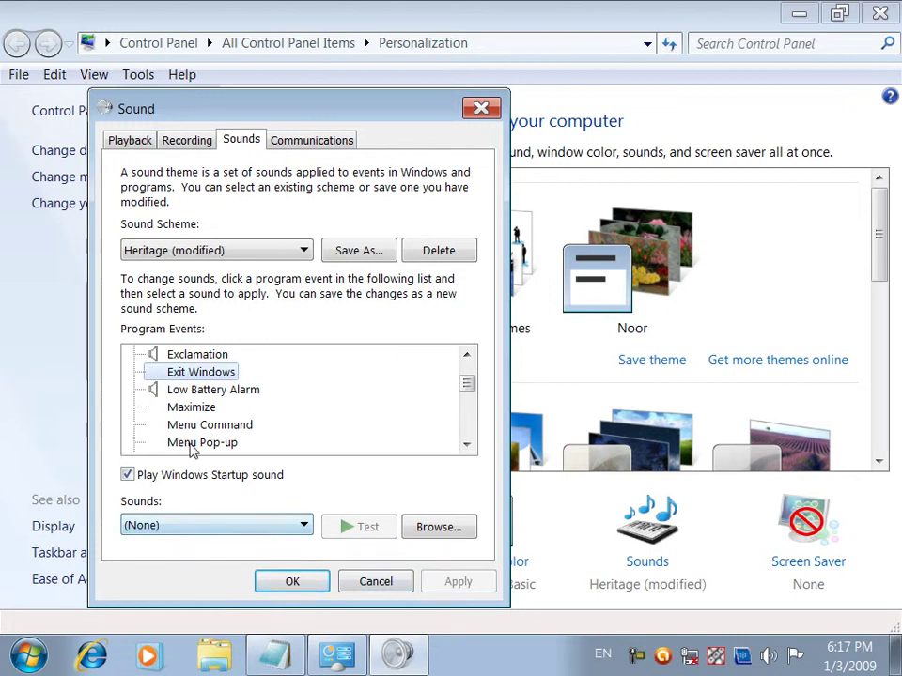
Apply the Afternoon sound scheme and replace it with Calligraphy, selecting the Critical Stop event
left_click(216, 252)
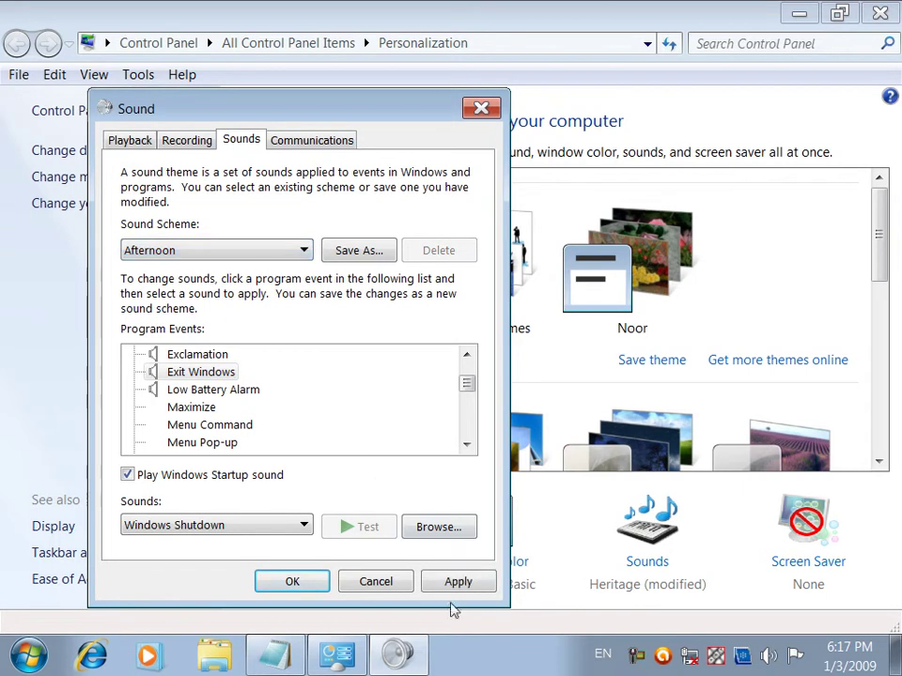
left_click(457, 589)
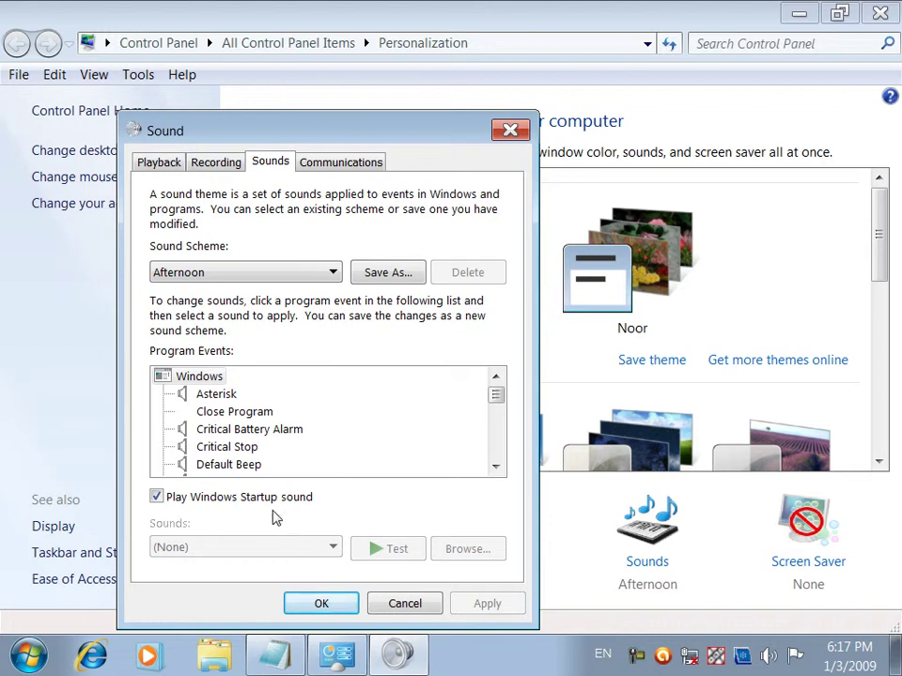
left_click(241, 271)
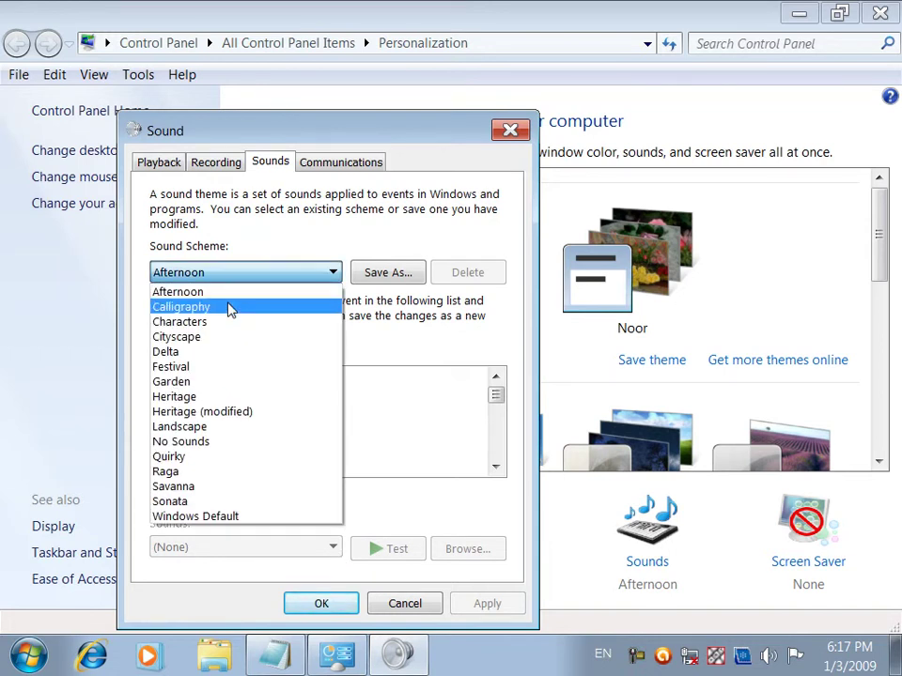
left_click(231, 308)
left_click(504, 606)
left_click(227, 449)
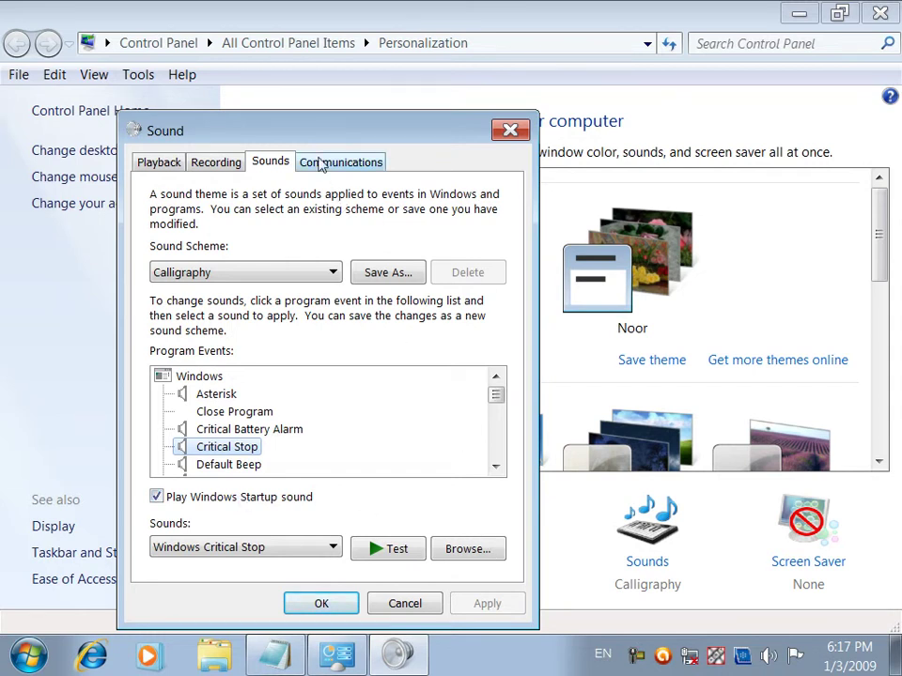
Set Windows to mute all other sounds when it detects communications activity, and close the sound settings
left_click(320, 166)
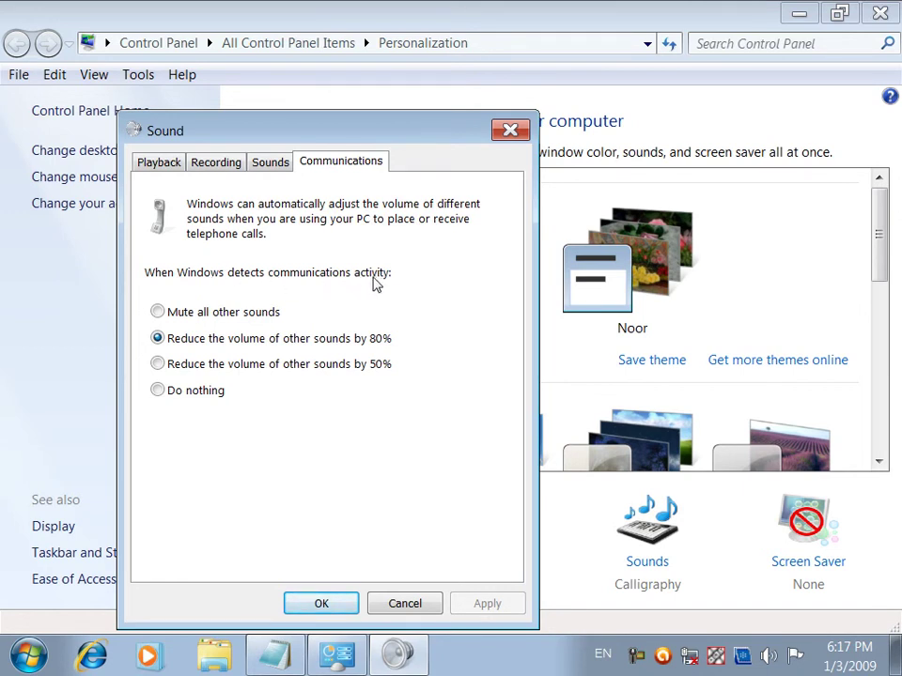
left_click(197, 320)
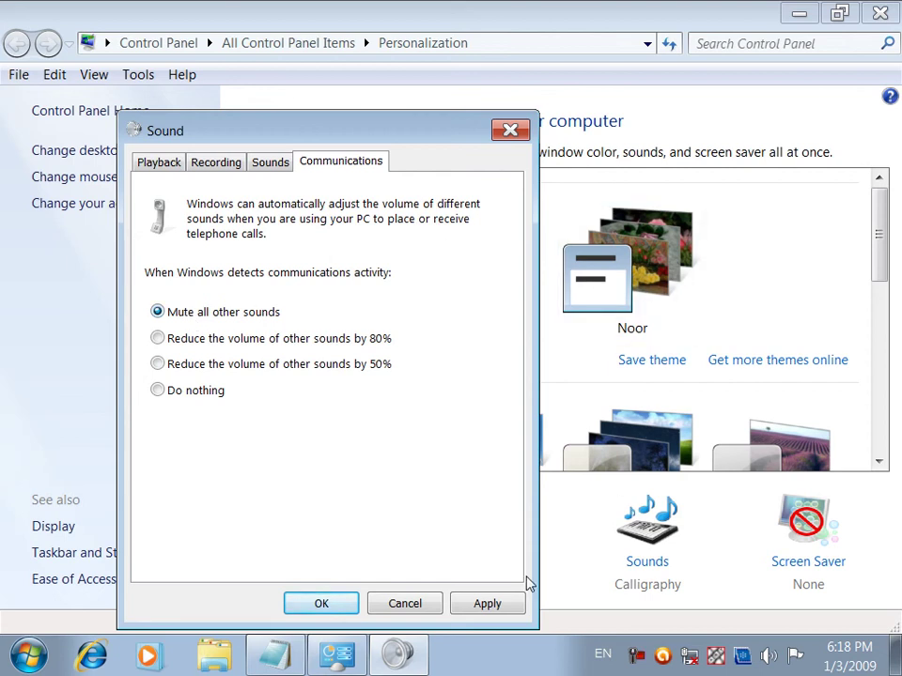
left_click(180, 344)
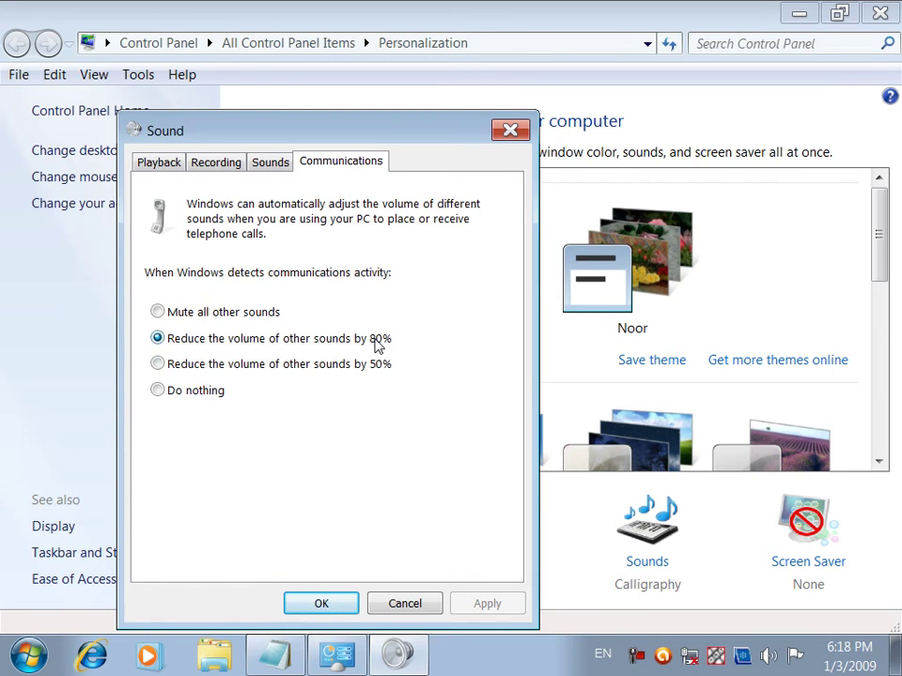
left_click(236, 368)
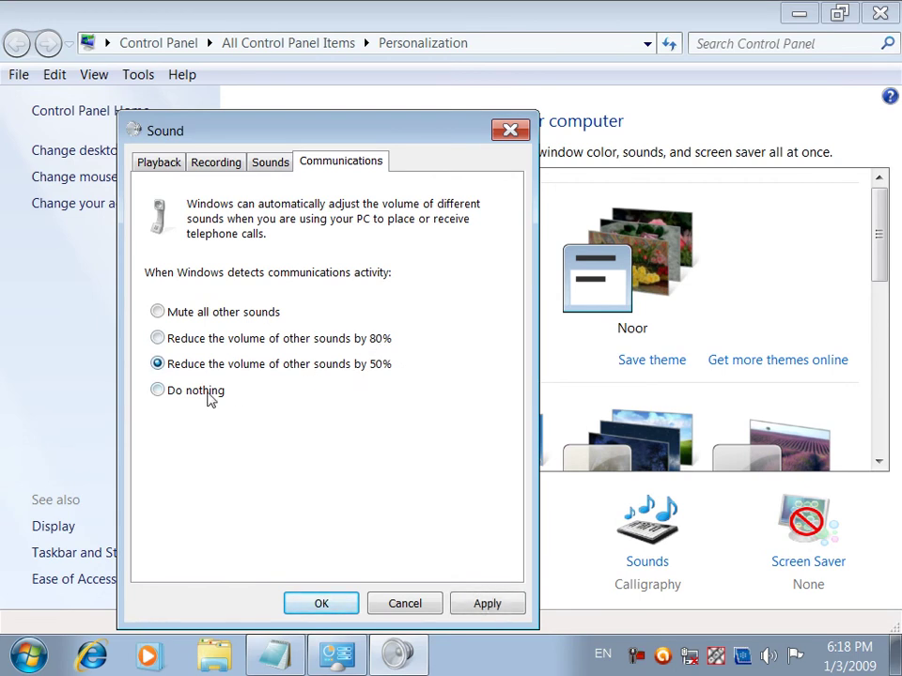
left_click(205, 314)
left_click(479, 601)
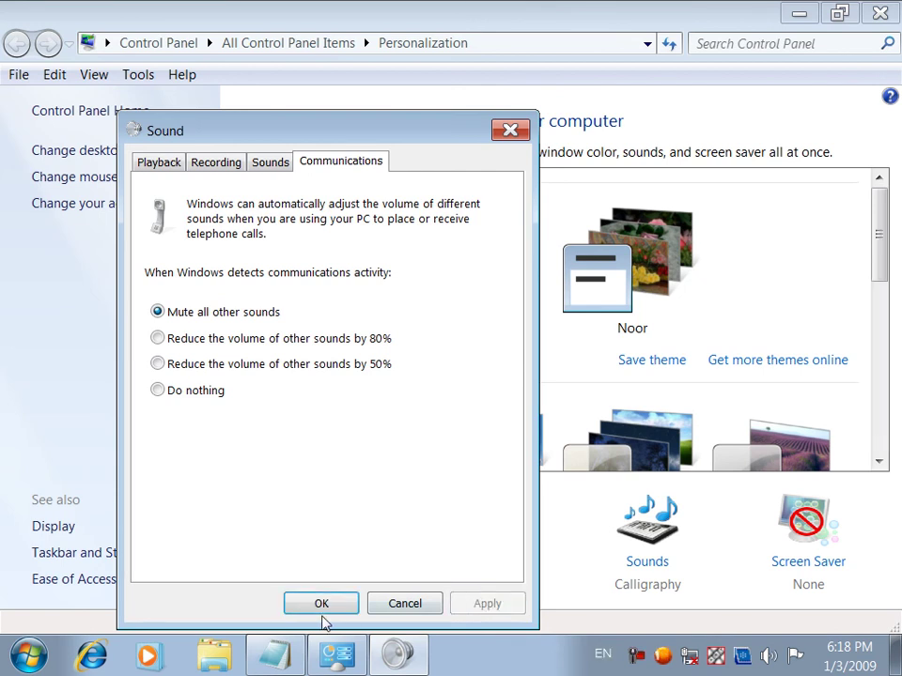
left_click(318, 606)
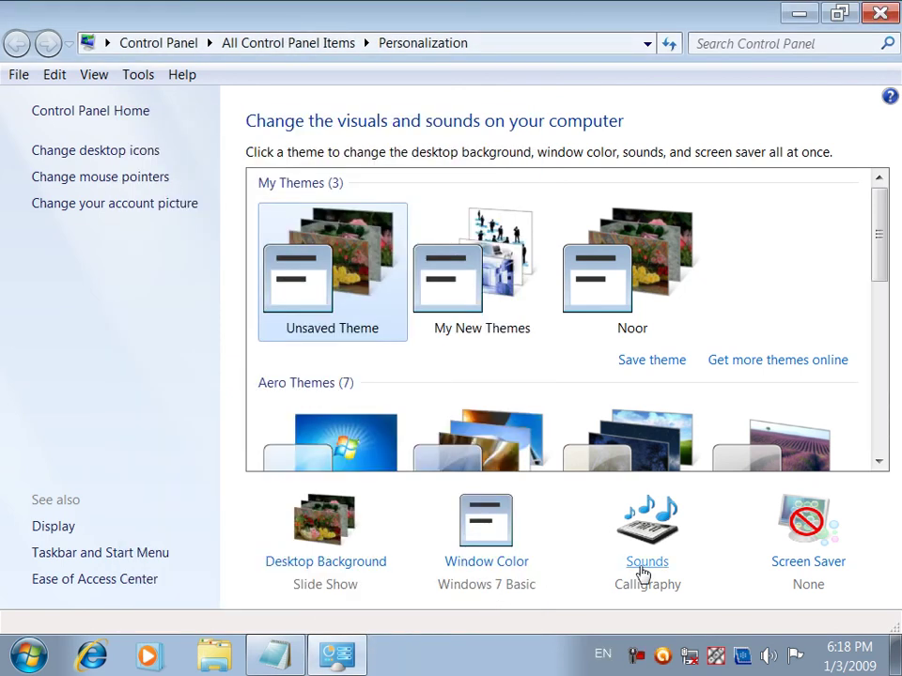